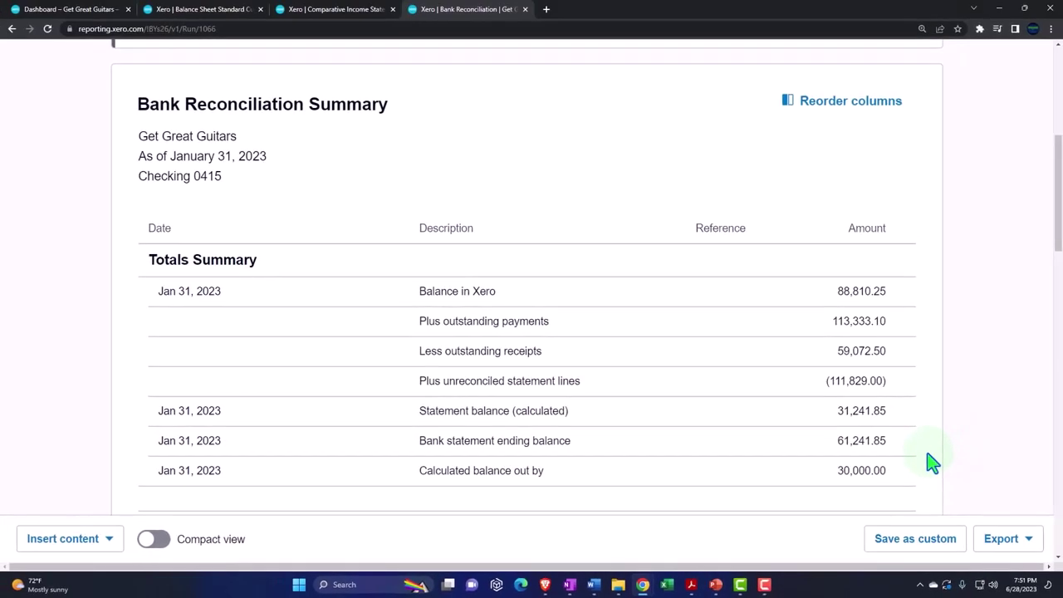
# Open the account transactions of the Checking 0415 bank account from the dashboard.
pyautogui.click(95, 10)
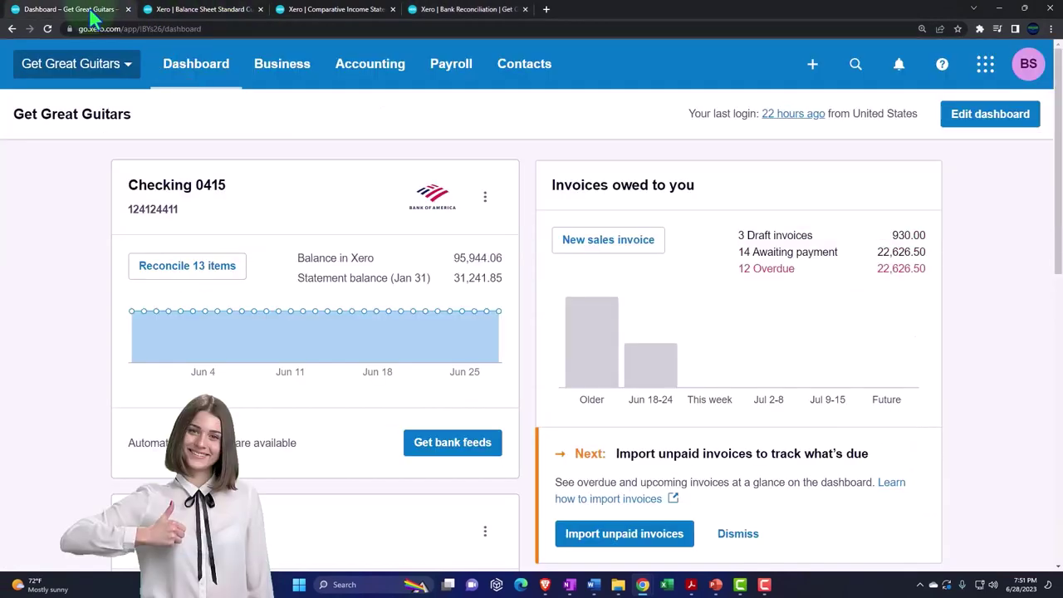
pyautogui.click(373, 78)
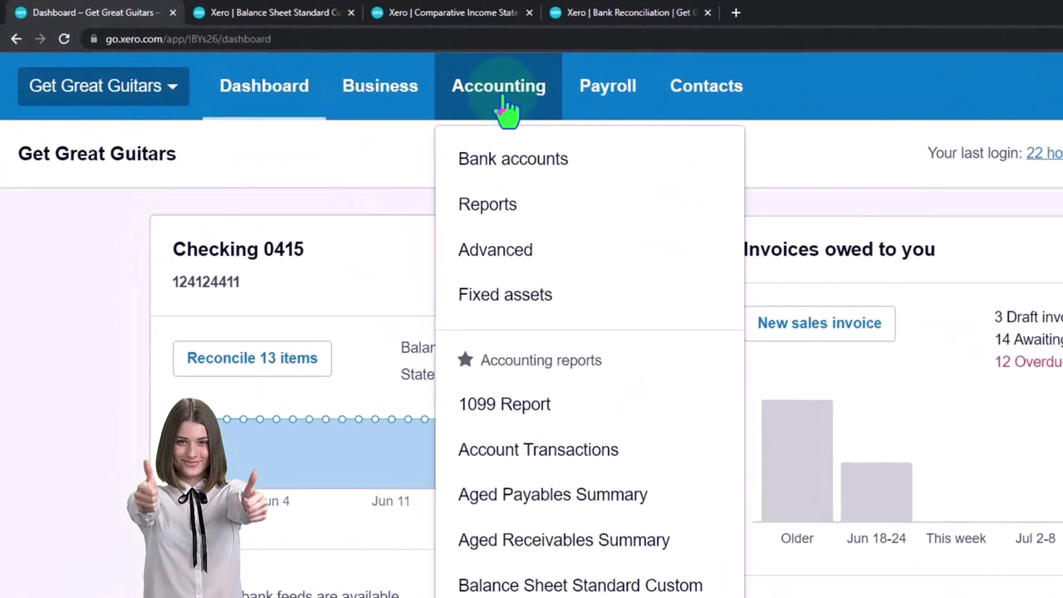
pyautogui.click(500, 161)
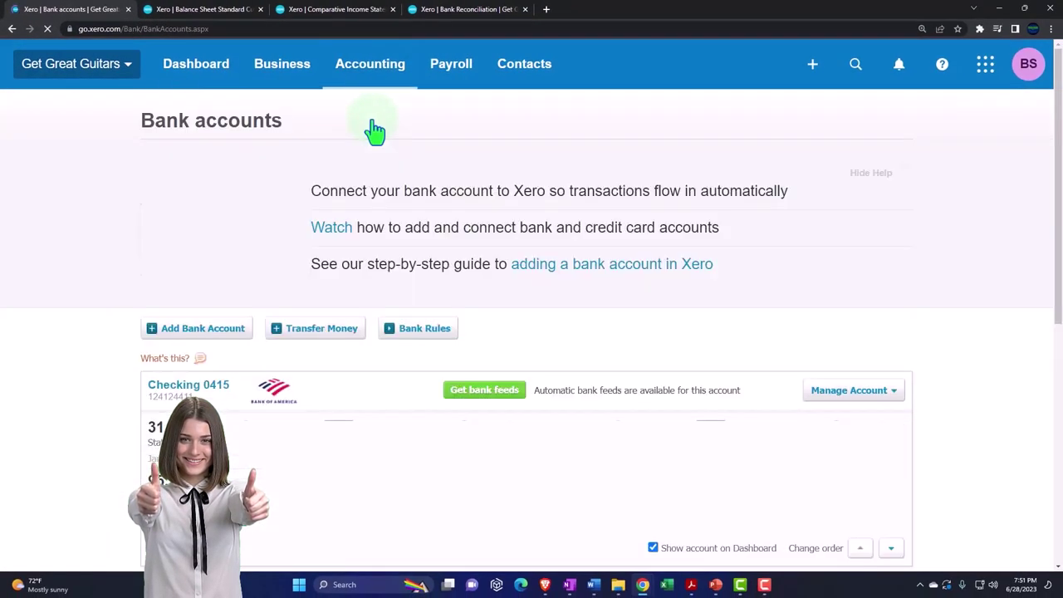
pyautogui.scroll(-2, 357, 208)
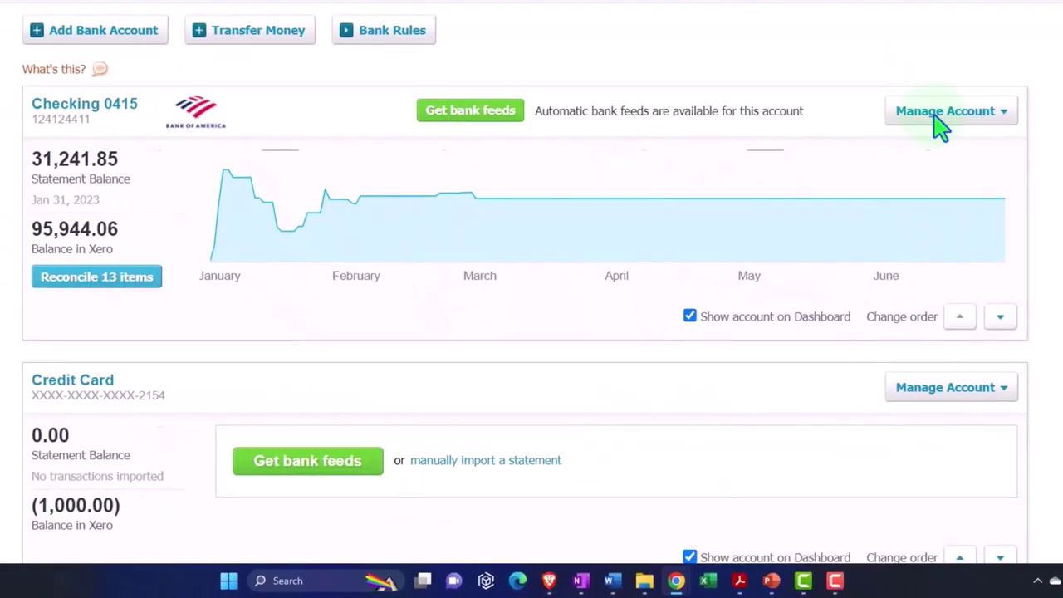
pyautogui.click(964, 113)
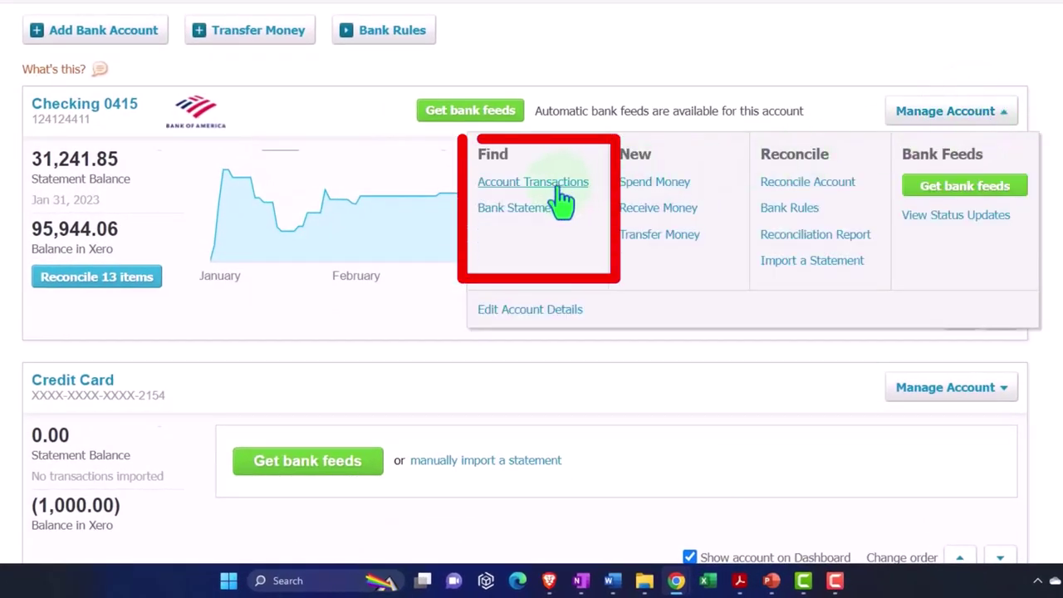
pyautogui.click(532, 181)
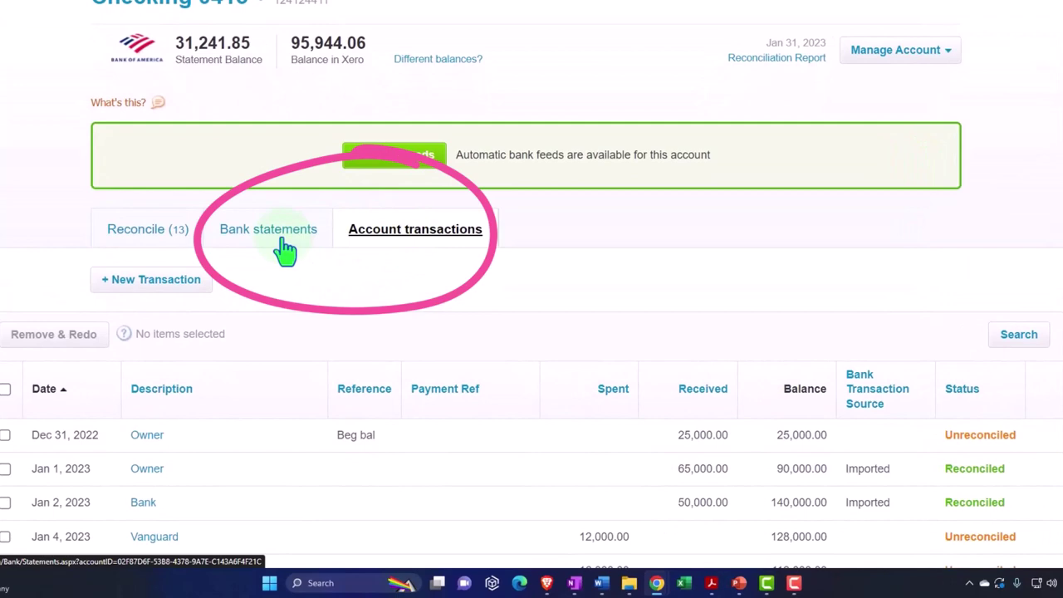
# View the imported bank statement lines of Checking 0415 and open its list of items awaiting reconciliation.
pyautogui.click(285, 249)
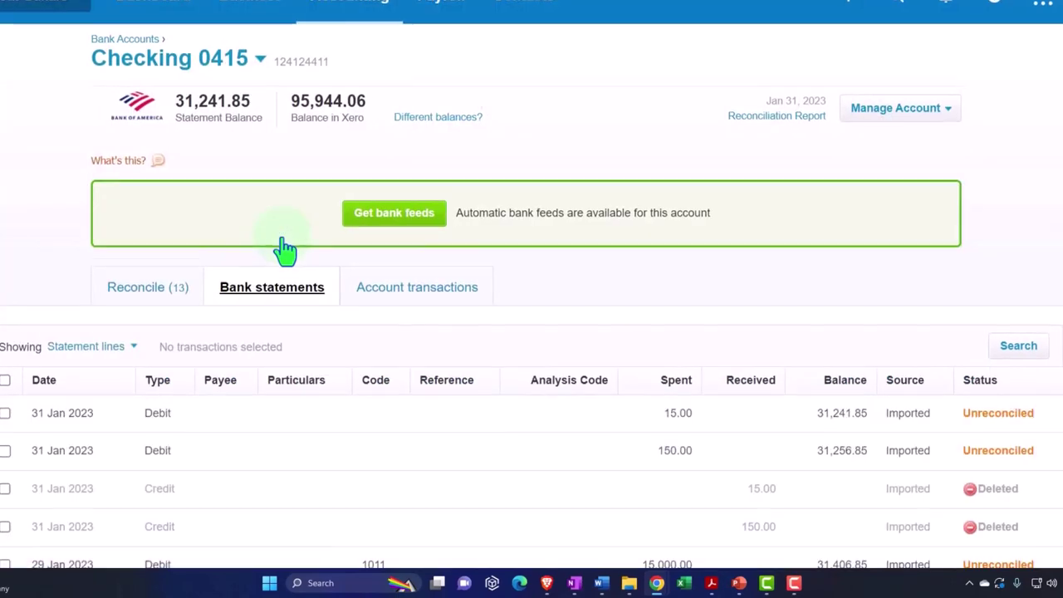
pyautogui.scroll(-3, 285, 250)
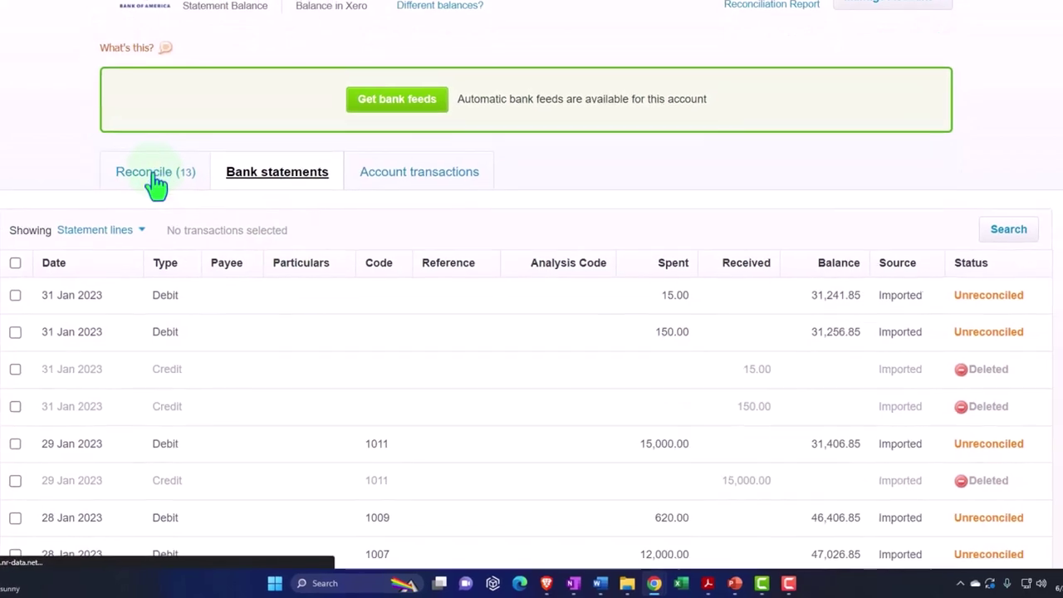
pyautogui.click(154, 176)
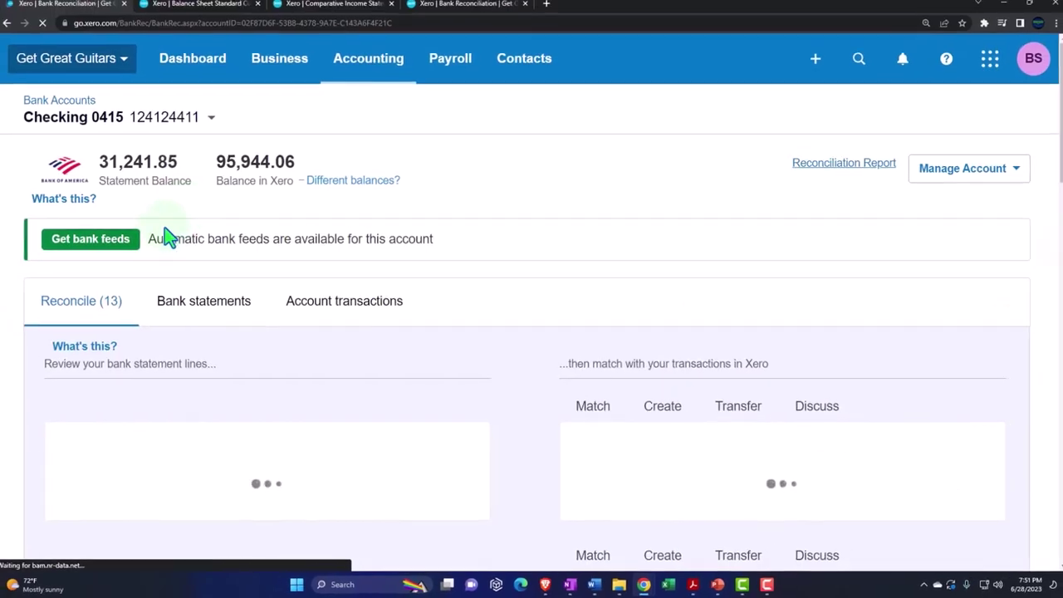
pyautogui.scroll(-3, 130, 258)
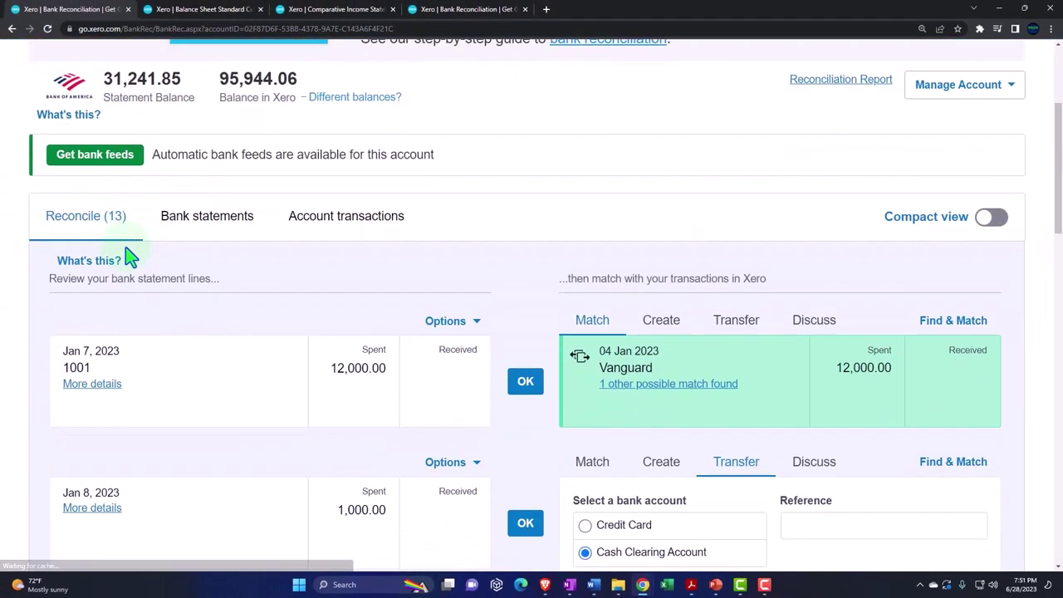
pyautogui.scroll(-2, 131, 258)
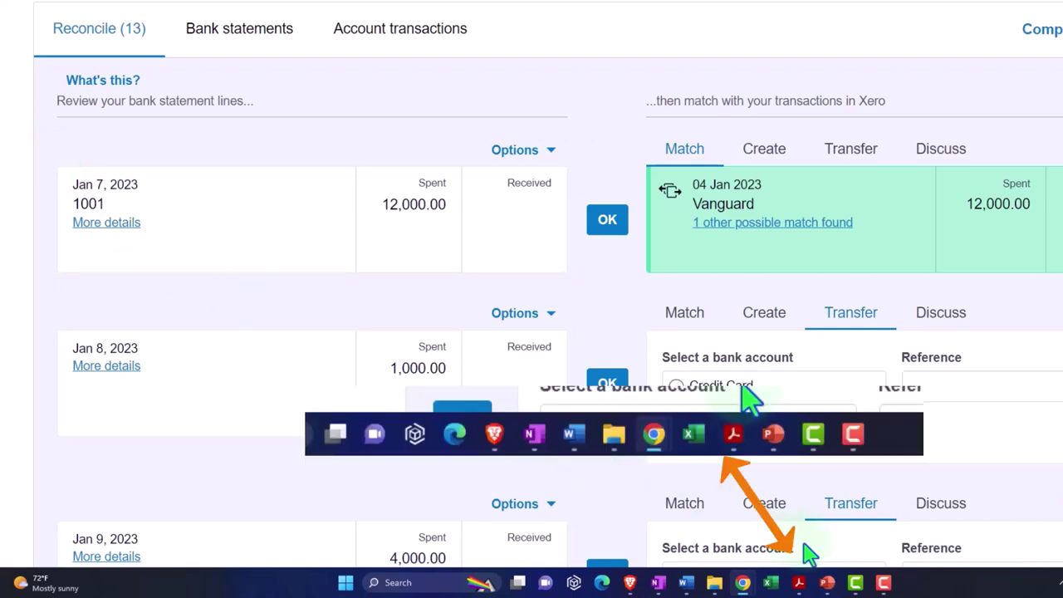
# Switch to Adobe Acrobat and examine the January 1 balance and total additions in the January bank statement.
pyautogui.click(799, 582)
pyautogui.scroll(3, 653, 340)
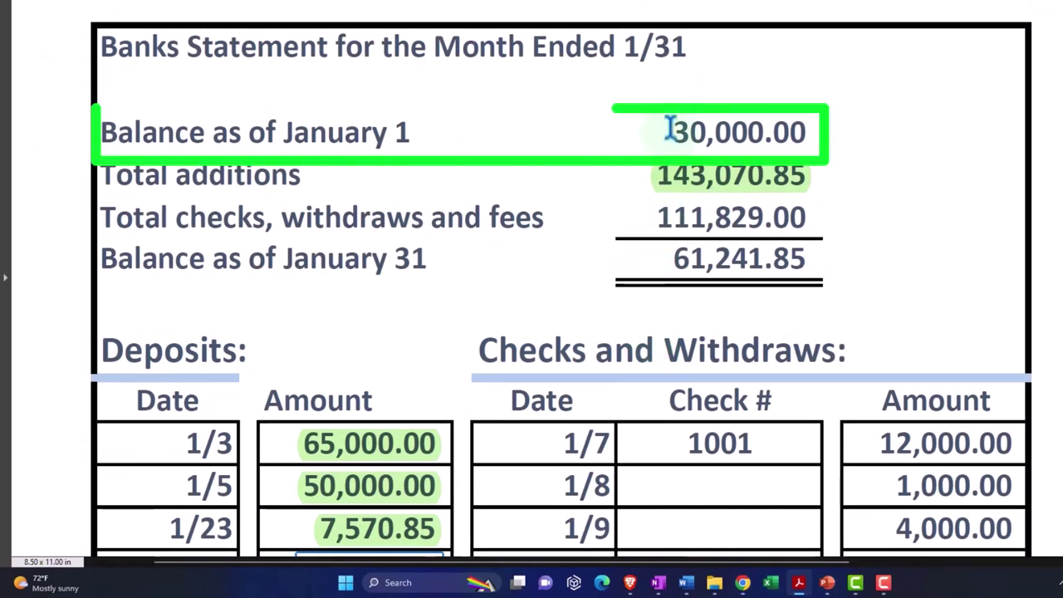
pyautogui.moveTo(671, 133); pyautogui.dragTo(810, 132)
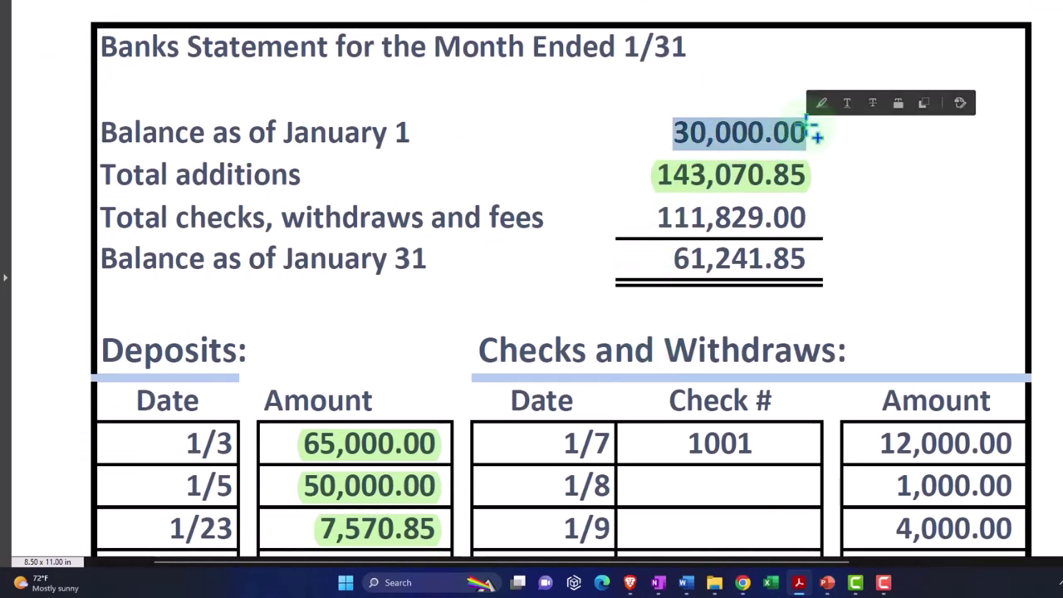
pyautogui.click(736, 187)
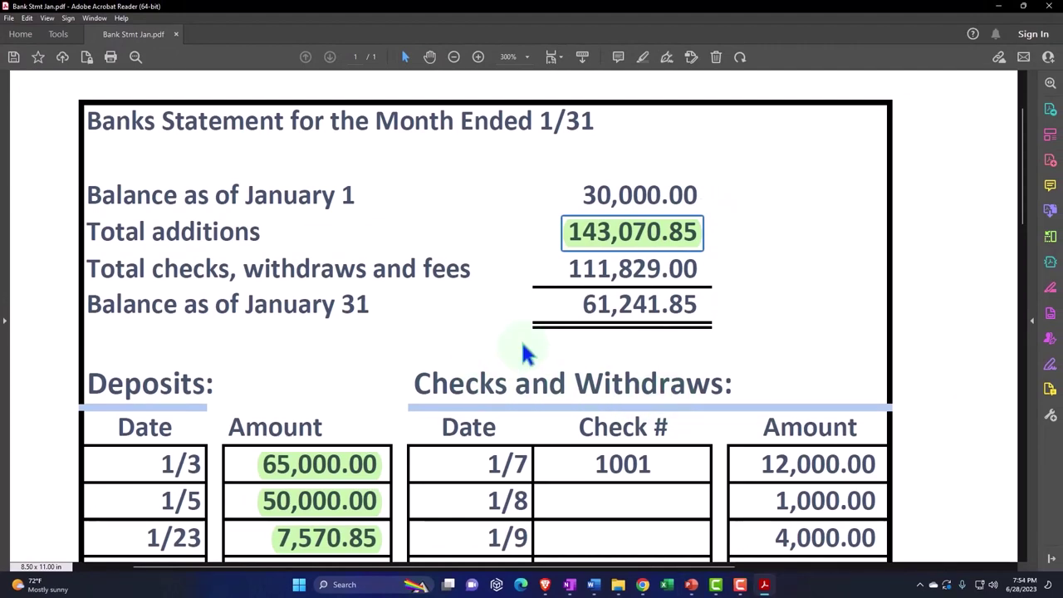
pyautogui.click(594, 234)
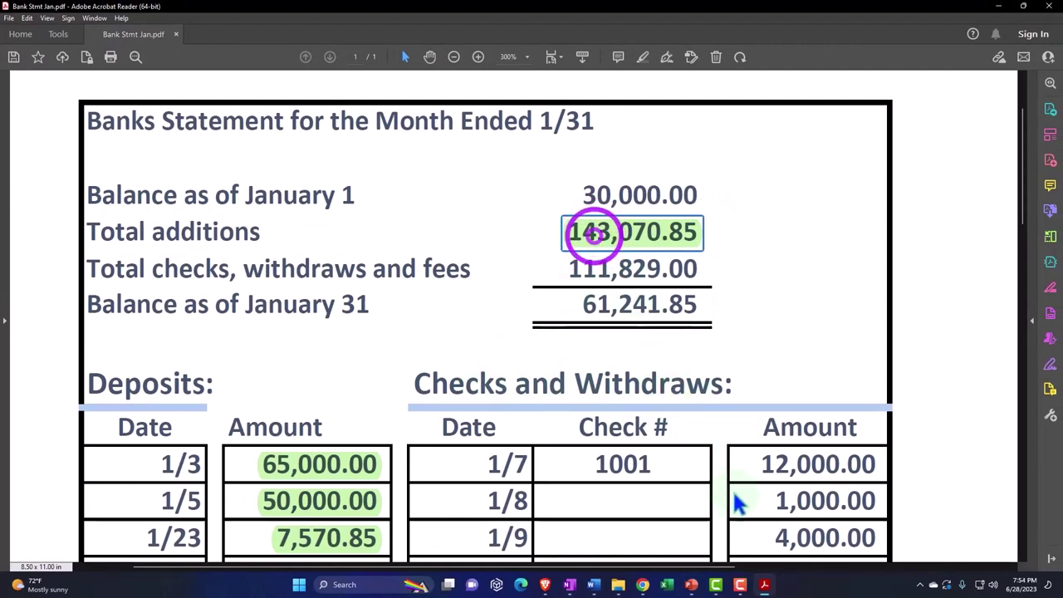
# Switch back to Xero and review the reconciliation status of all imported statement lines for Checking 0415.
pyautogui.click(764, 585)
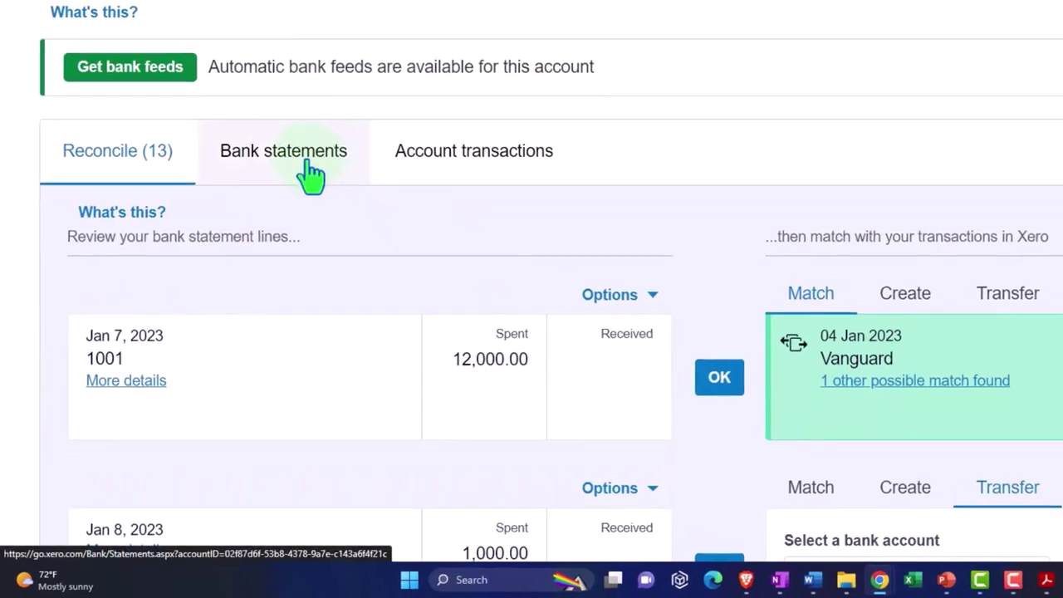
pyautogui.click(314, 173)
pyautogui.scroll(-2, 596, 398)
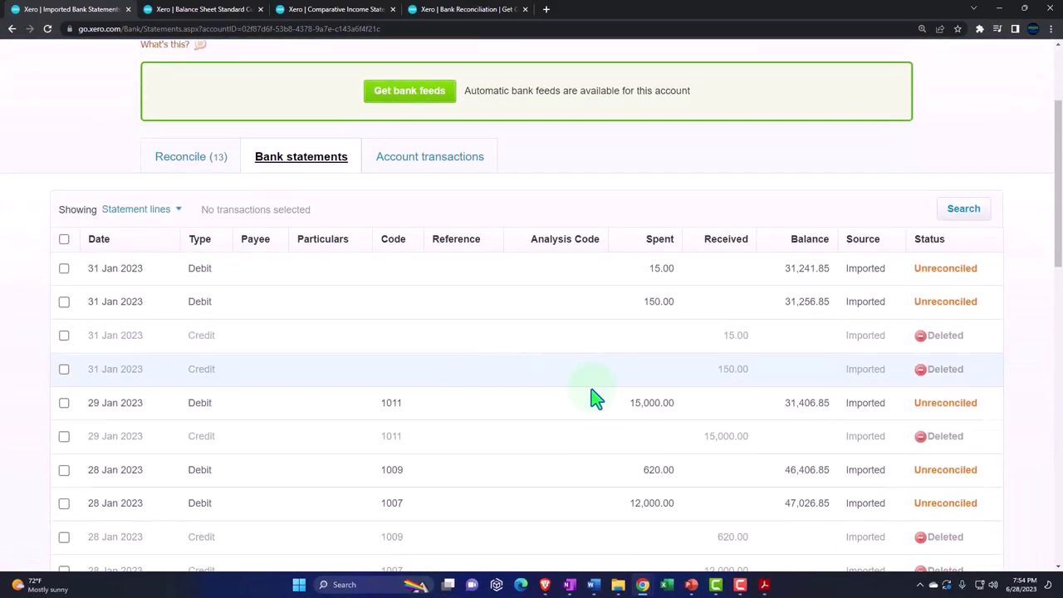
pyautogui.scroll(-6, 596, 399)
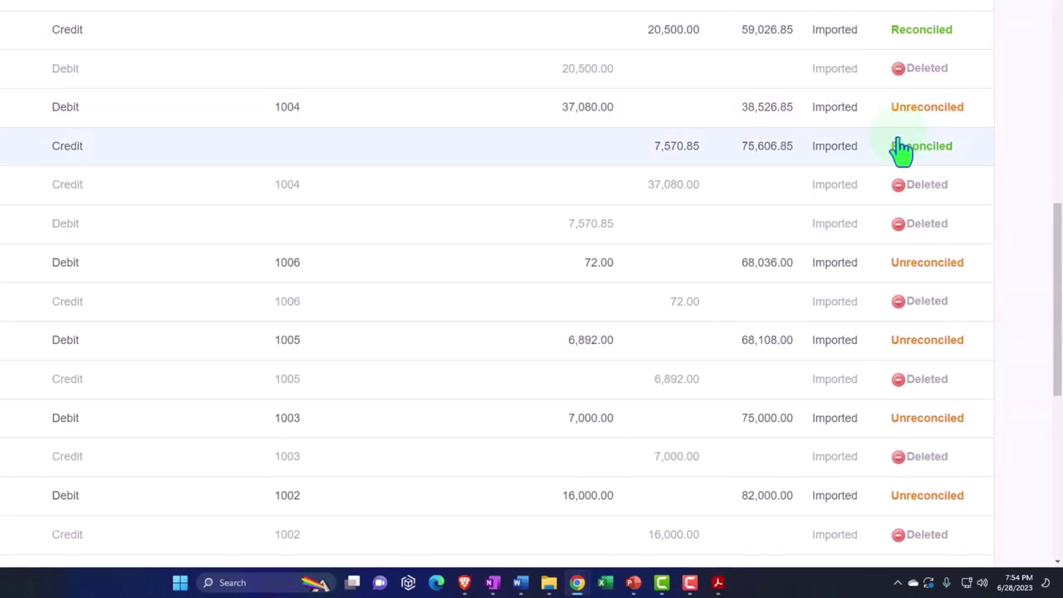
pyautogui.scroll(-5, 893, 253)
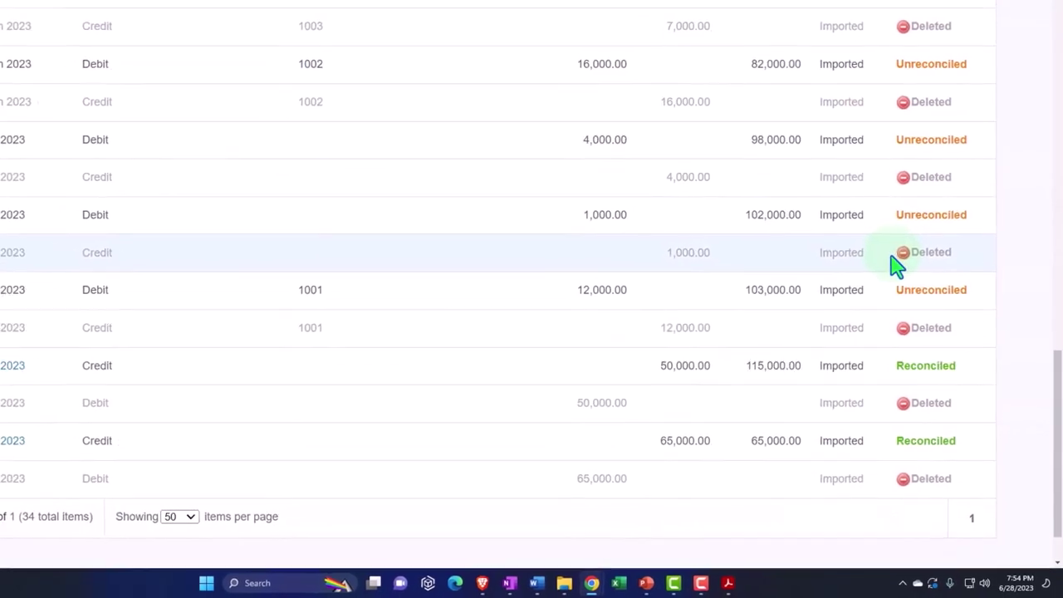
pyautogui.scroll(12, 893, 254)
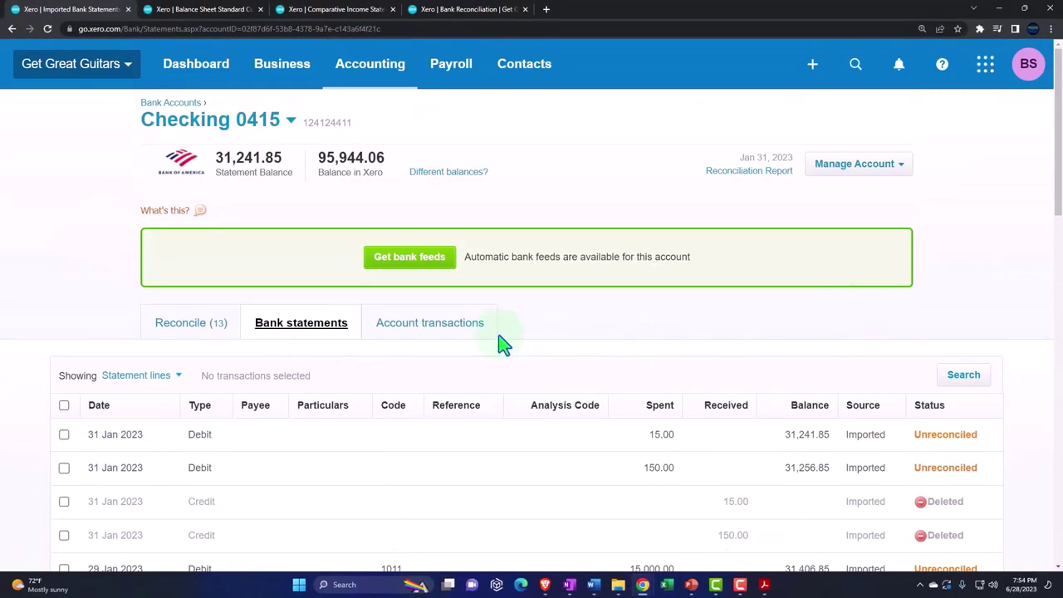
# Reopen the items awaiting reconciliation, and look up the date and amount of check 1001 in the Acrobat bank statement.
pyautogui.click(190, 329)
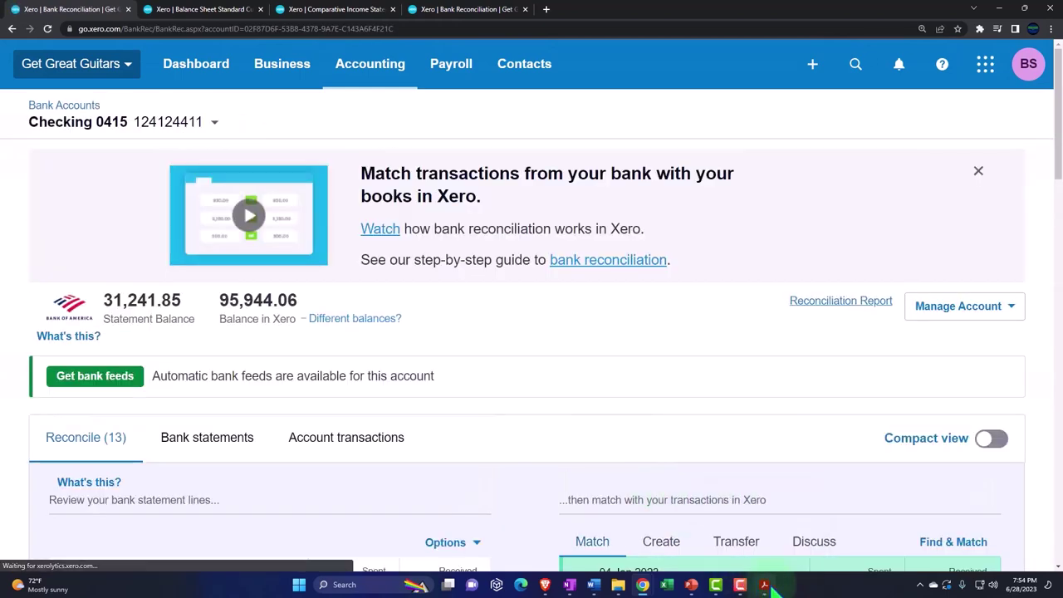
pyautogui.click(766, 585)
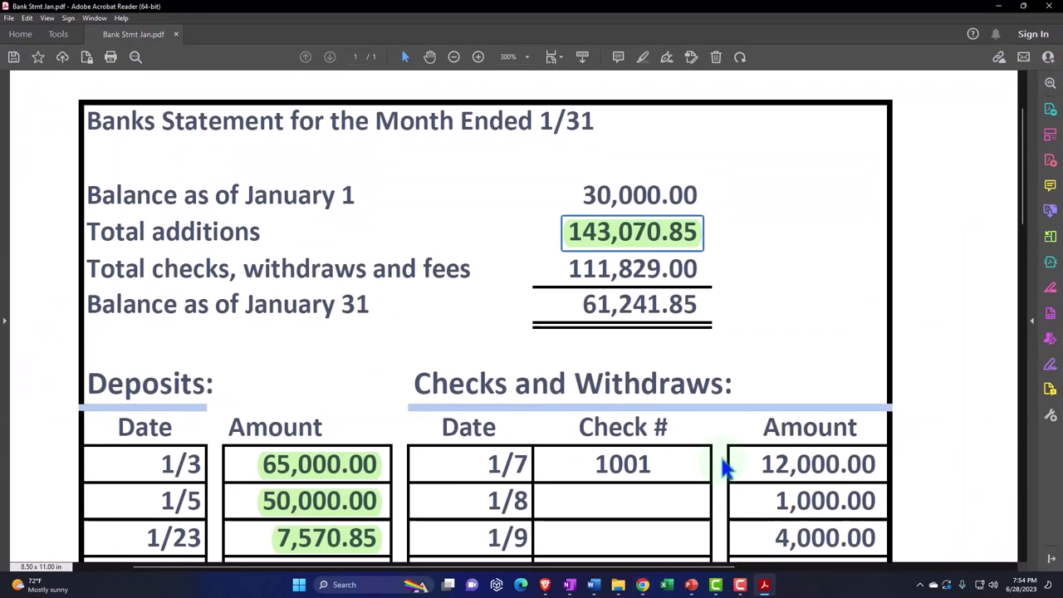
pyautogui.scroll(-2, 721, 457)
pyautogui.scroll(-1, 720, 454)
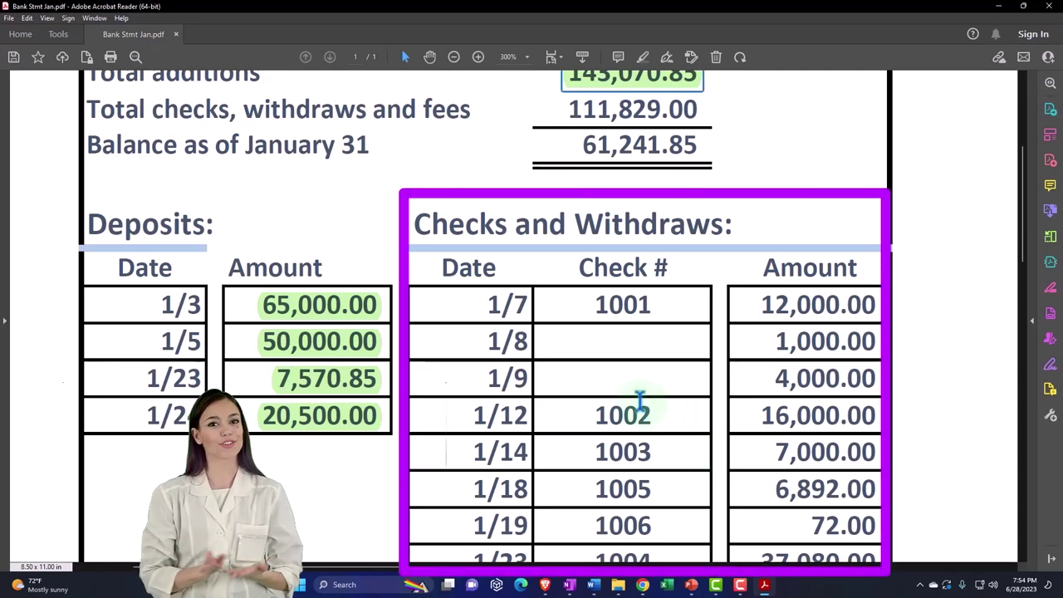
pyautogui.scroll(-1, 640, 403)
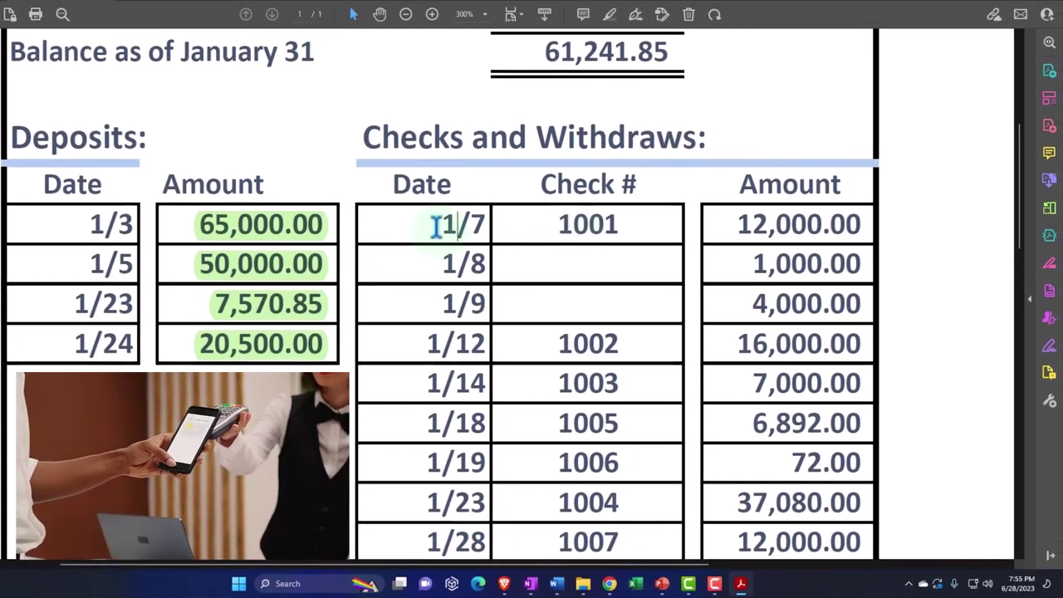
pyautogui.moveTo(438, 224); pyautogui.dragTo(487, 219)
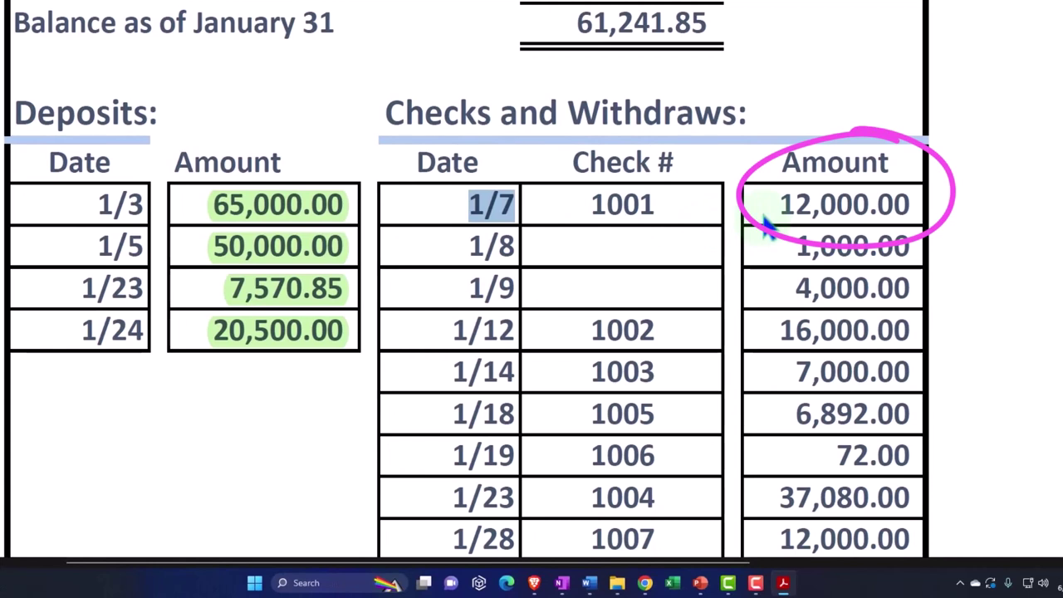
pyautogui.moveTo(779, 205); pyautogui.dragTo(919, 205)
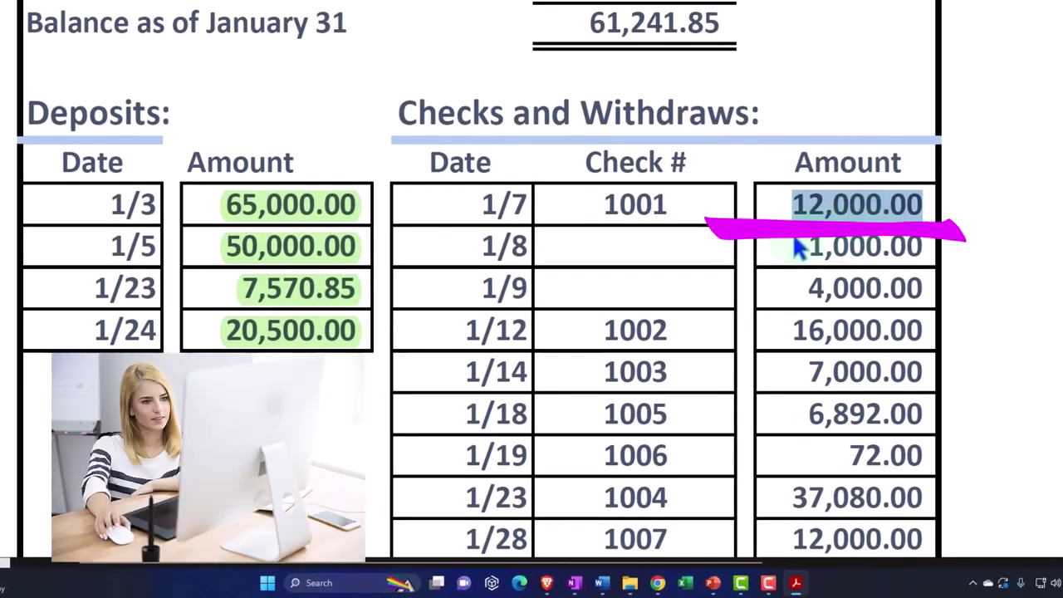
# Compare Xero's first unreconciled lines and their suggested matches with the checks and withdrawals on the PDF bank statement.
pyautogui.click(797, 583)
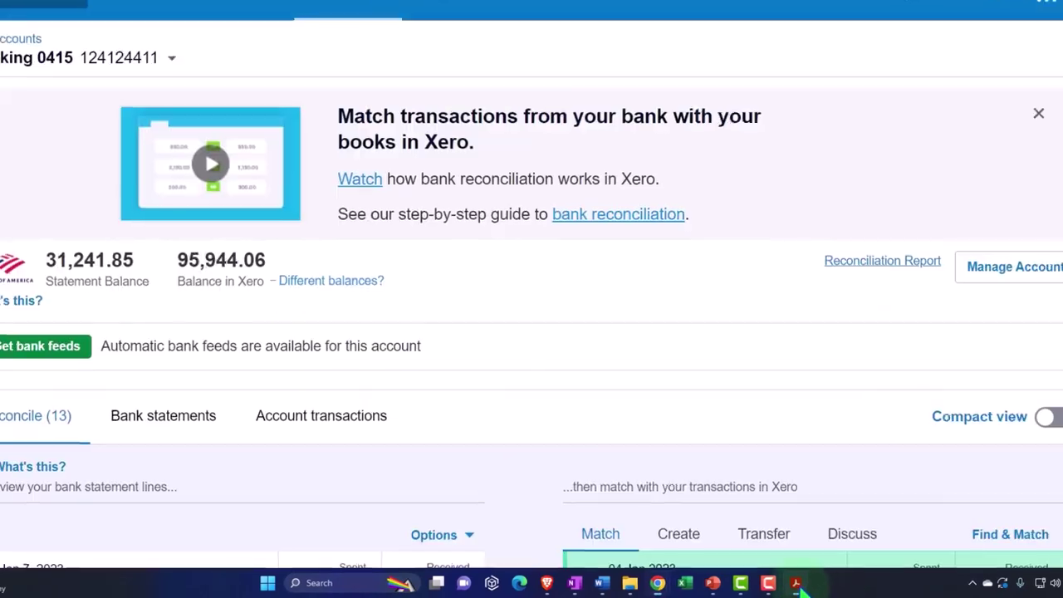
pyautogui.scroll(-2, 428, 332)
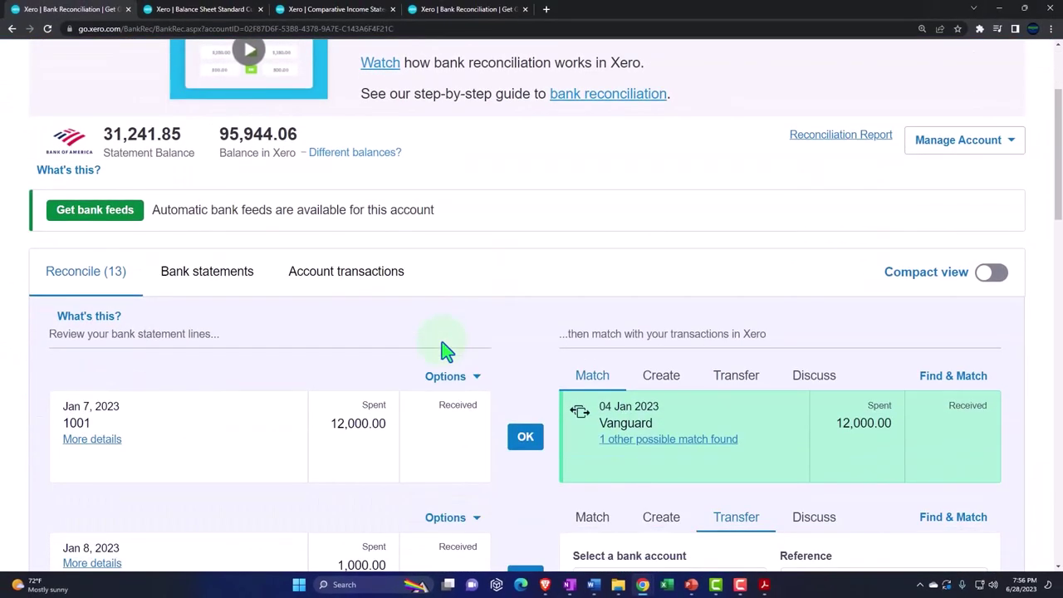
pyautogui.scroll(-2, 443, 349)
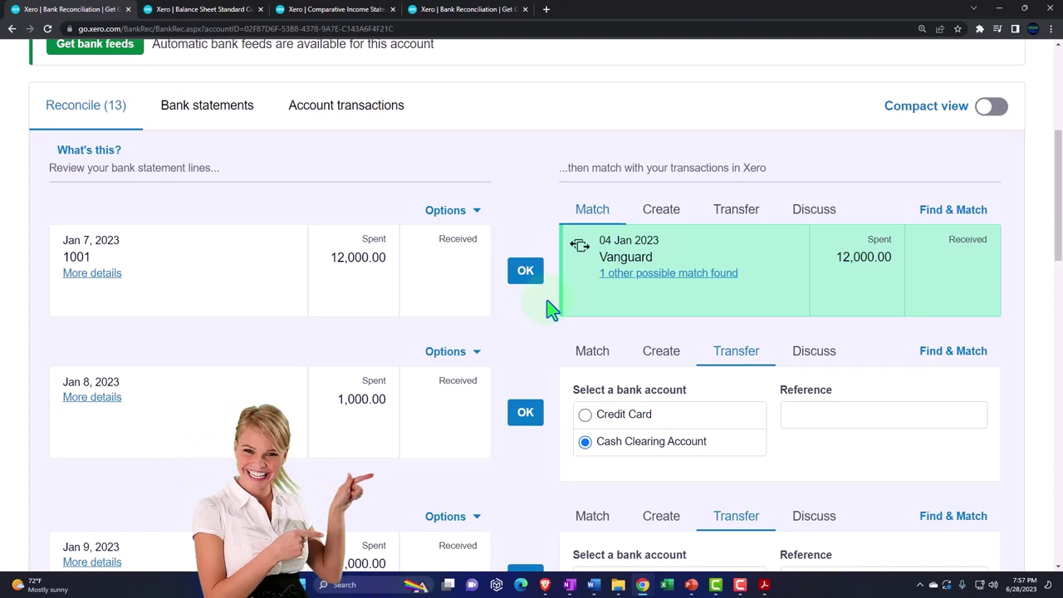
pyautogui.click(658, 359)
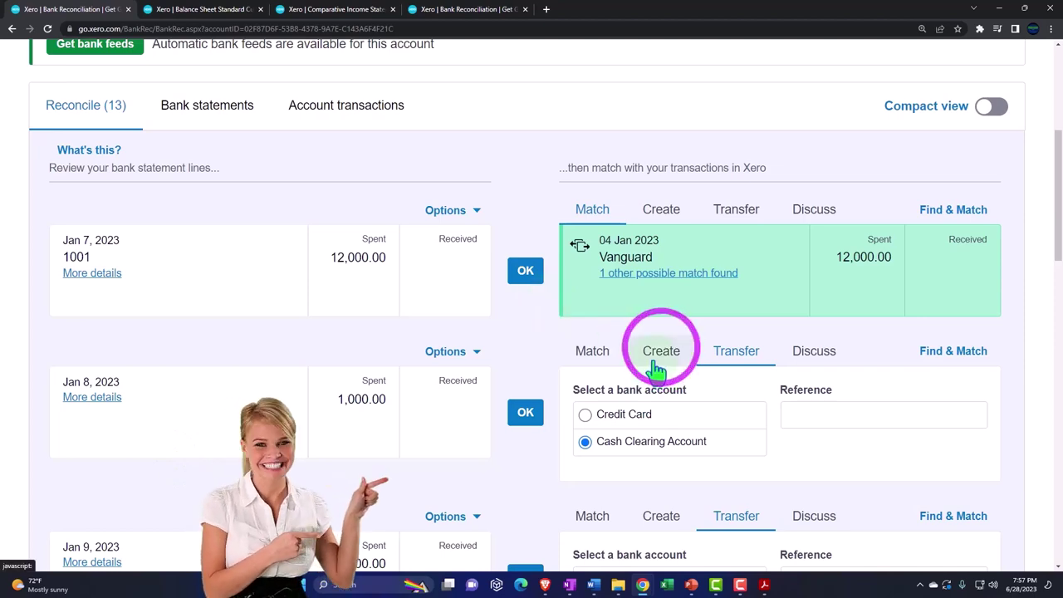
pyautogui.hotkey('alt', 'Tab')
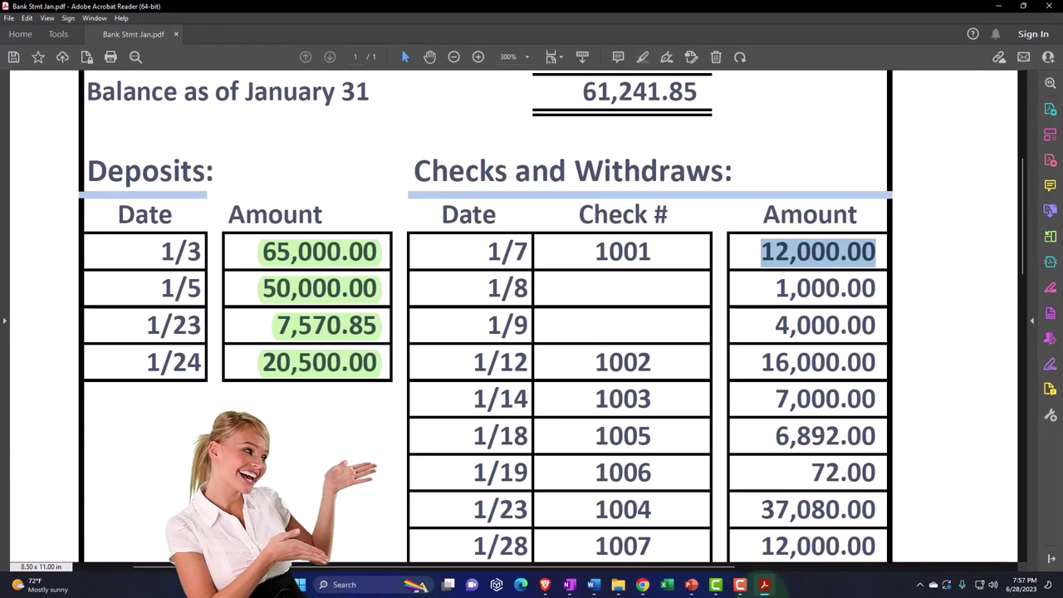
pyautogui.hotkey('alt', 'Tab')
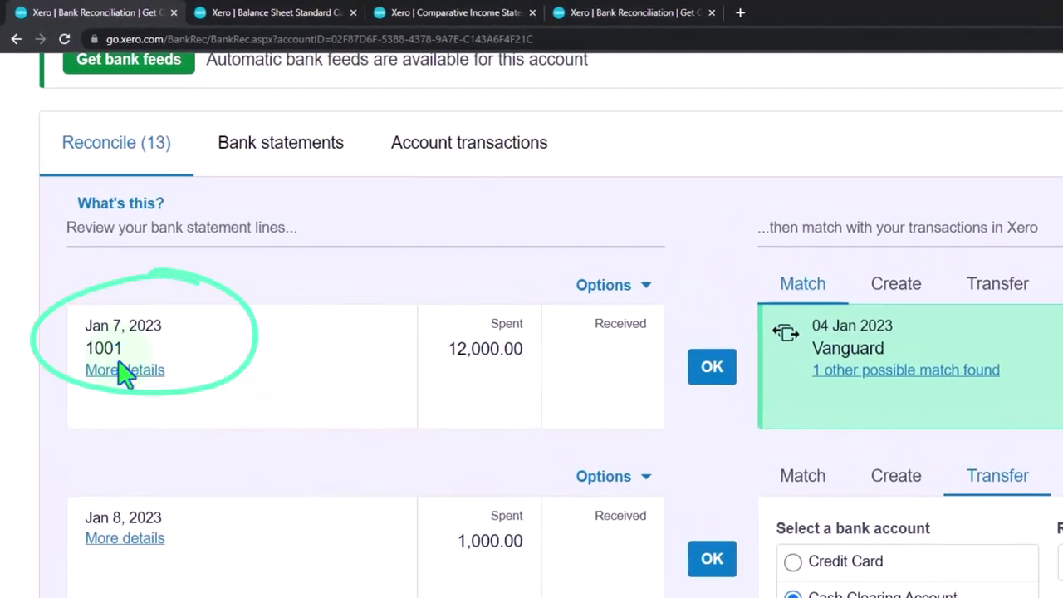
# Check the statement details of the Jan 7 check 1001 line and reconcile it with the suggested Vanguard 12,000.00 transaction.
pyautogui.click(124, 370)
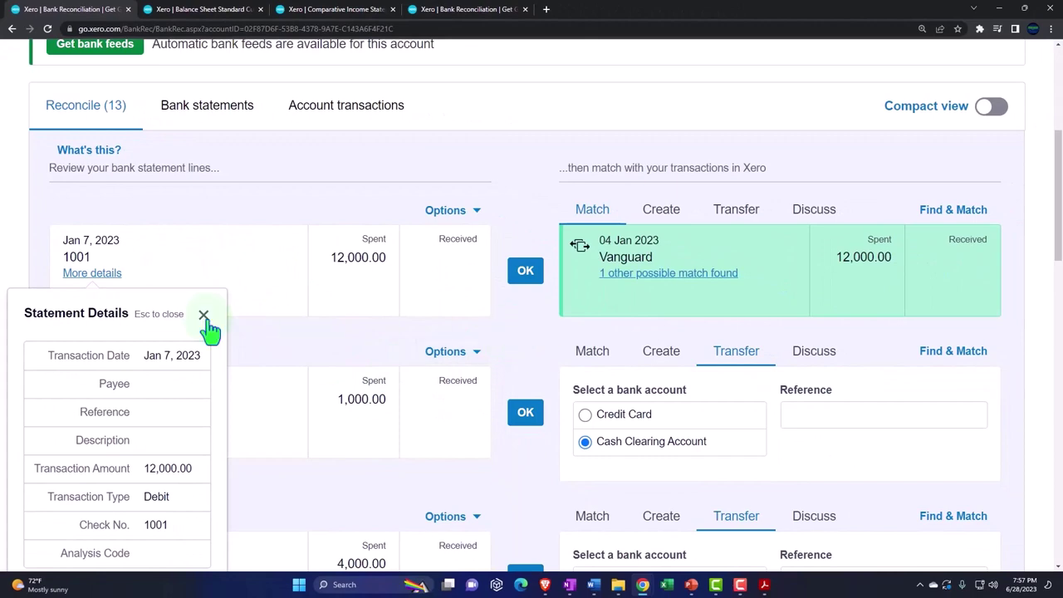
pyautogui.click(206, 320)
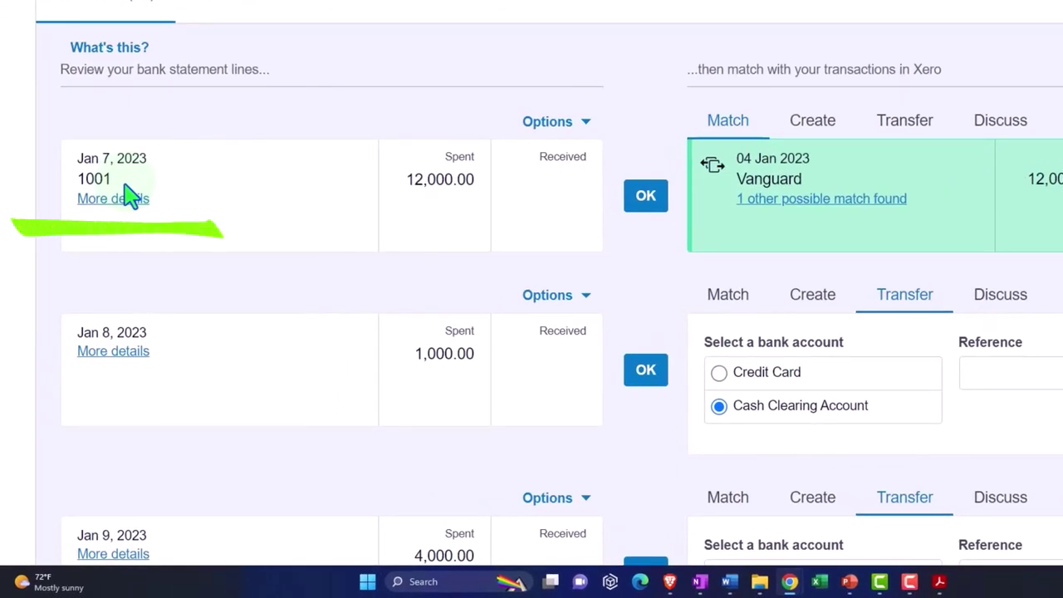
pyautogui.click(649, 199)
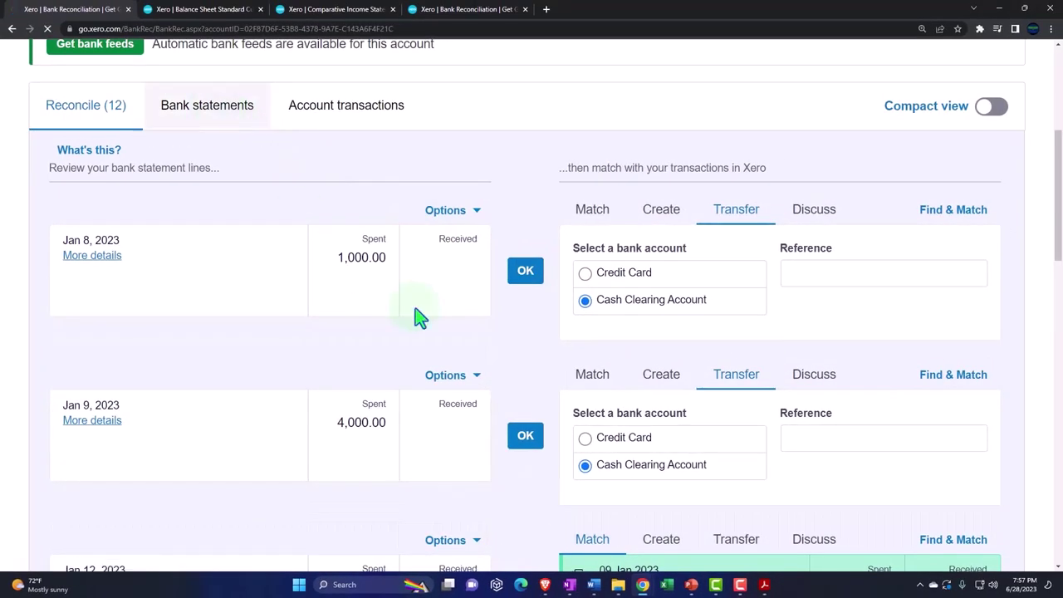
# Review the reconciliation status of all imported bank statement lines for Checking 0415, down to the 3 Jan 2023 line.
pyautogui.scroll(-3, 423, 322)
pyautogui.scroll(-4, 423, 322)
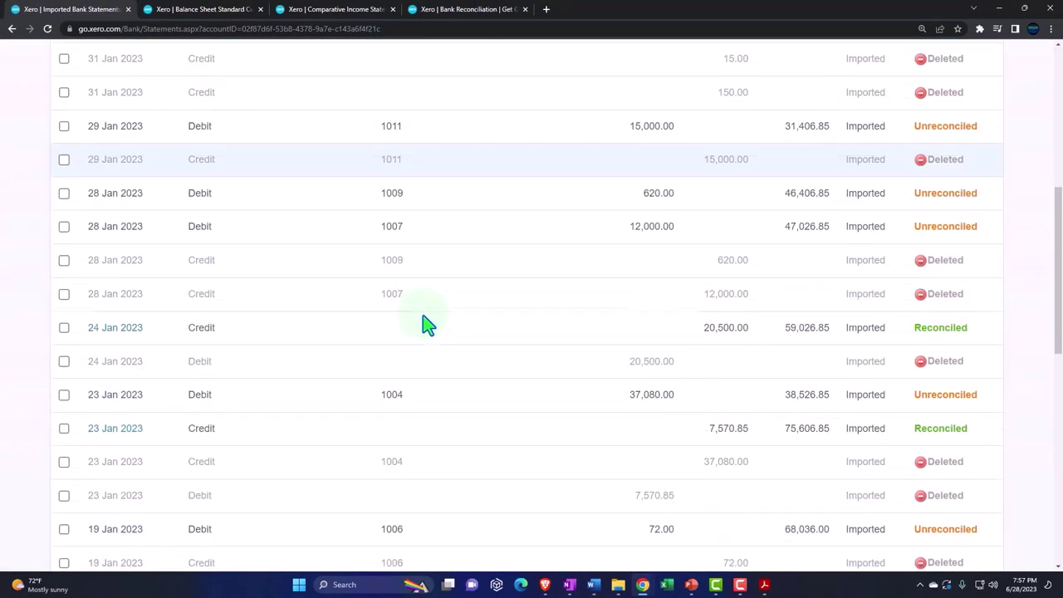
pyautogui.scroll(-2, 425, 323)
pyautogui.scroll(-5, 424, 322)
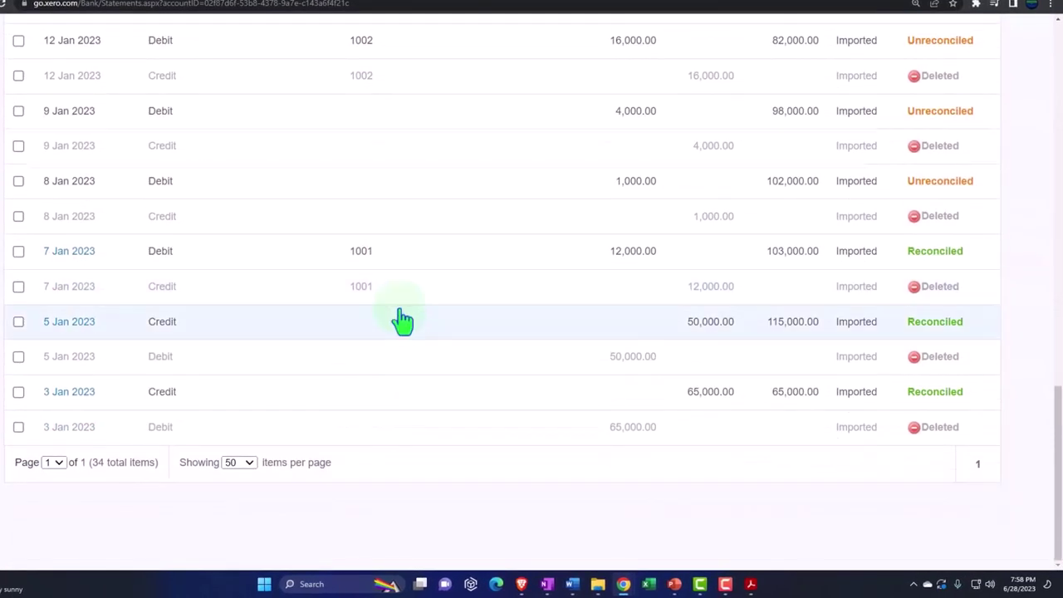
pyautogui.scroll(2, 918, 458)
pyautogui.scroll(5, 920, 449)
pyautogui.scroll(5, 920, 446)
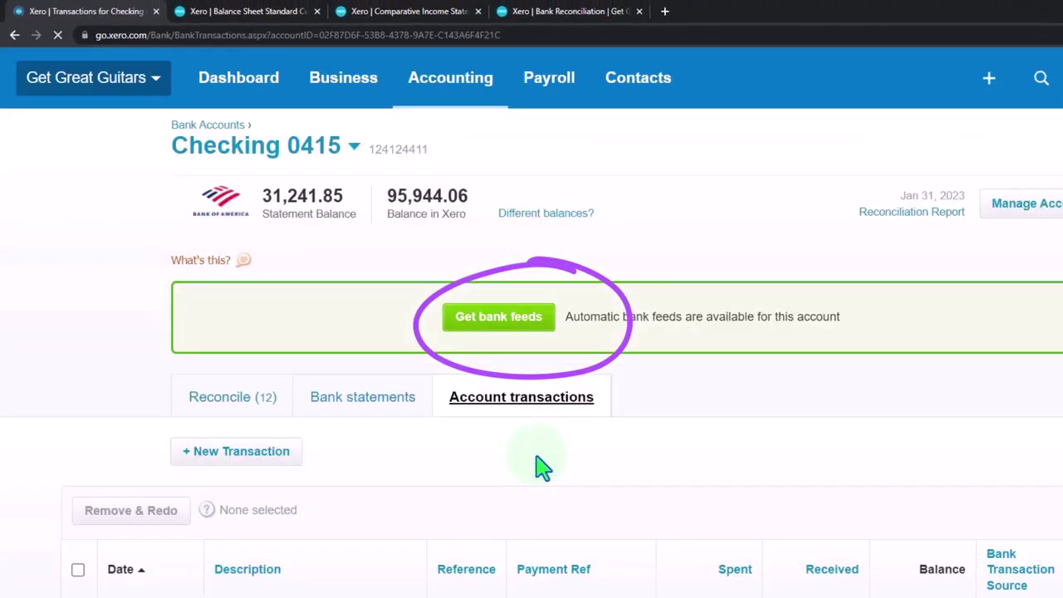
# Review the Checking 0415 account transactions in Xero and their reconciliation status through February 2023.
pyautogui.scroll(-3, 540, 480)
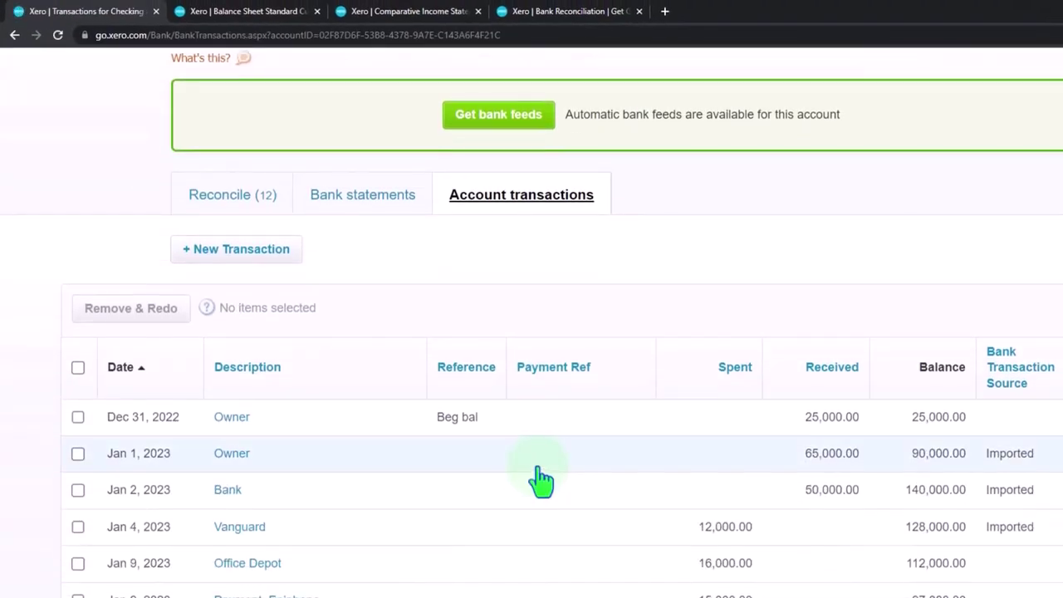
pyautogui.scroll(-4, 587, 439)
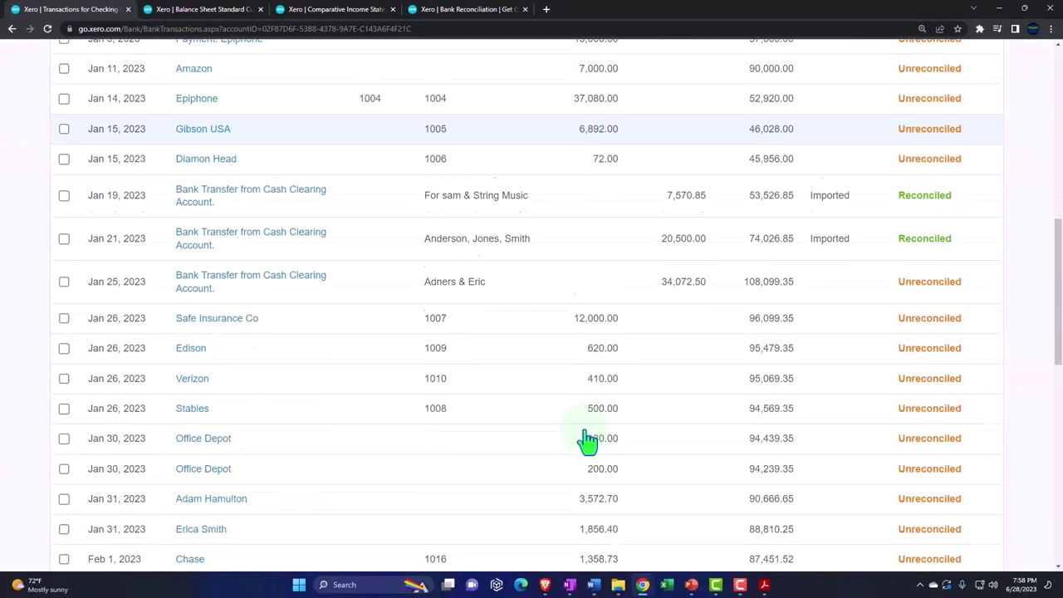
pyautogui.scroll(-9, 586, 439)
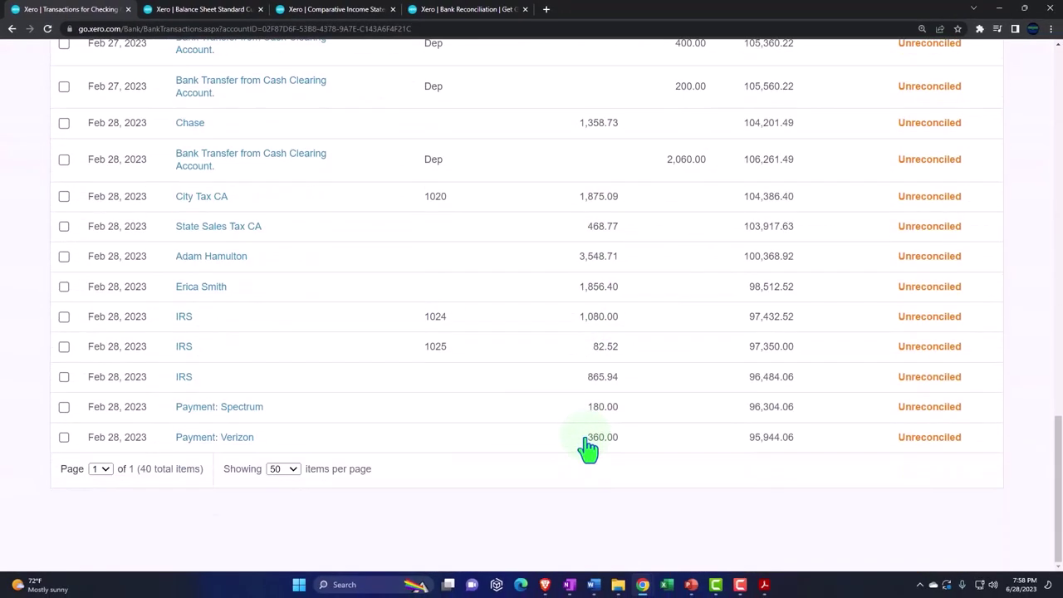
pyautogui.scroll(15, 588, 448)
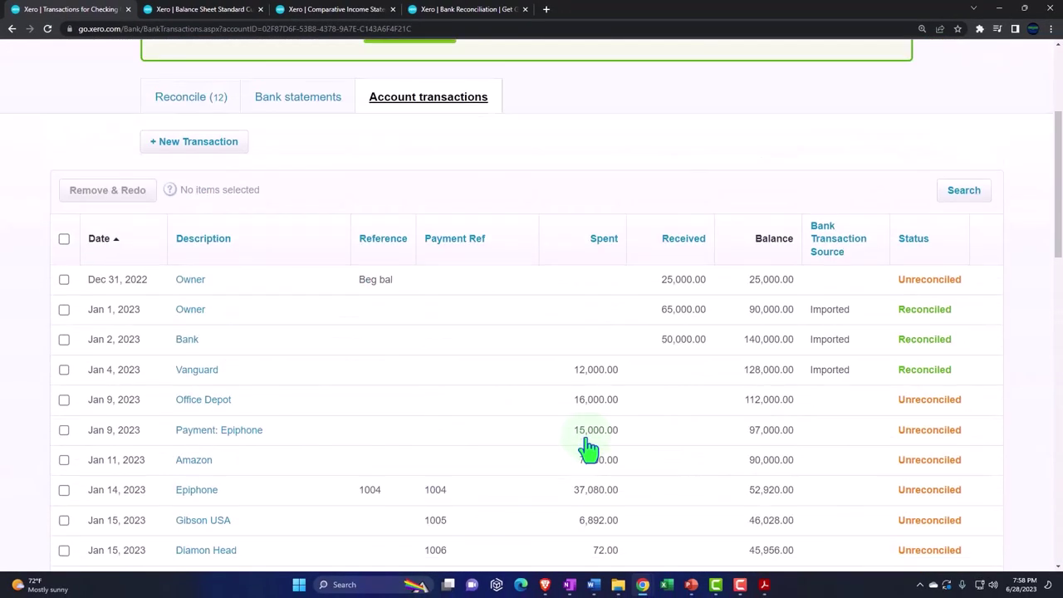
pyautogui.scroll(2, 588, 448)
pyautogui.scroll(2, 548, 236)
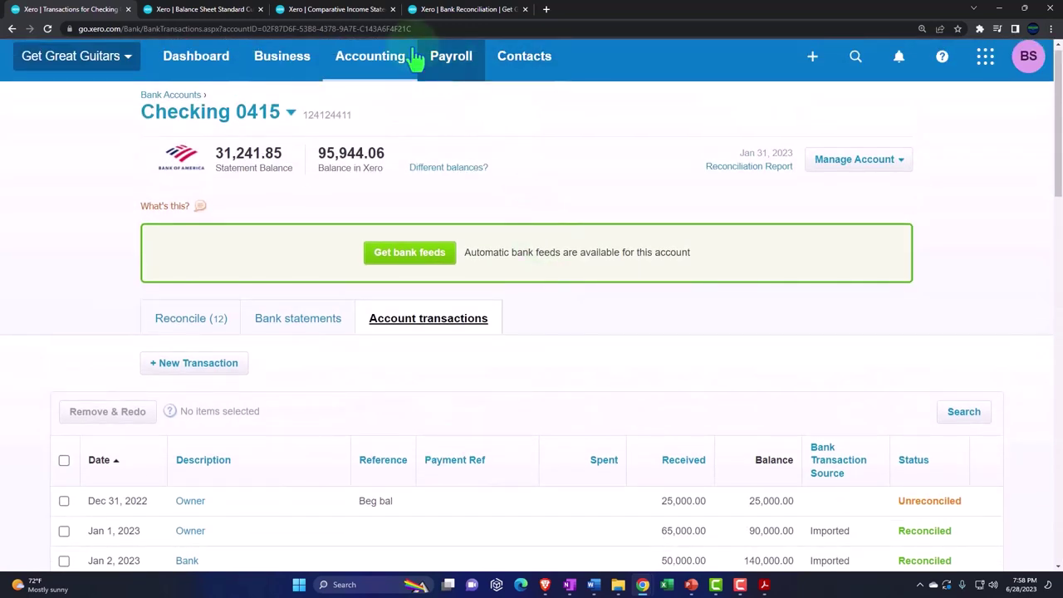
# Update the Bank Reconciliation Summary report for January 2023 and examine its totals and list of outstanding payments.
pyautogui.click(467, 10)
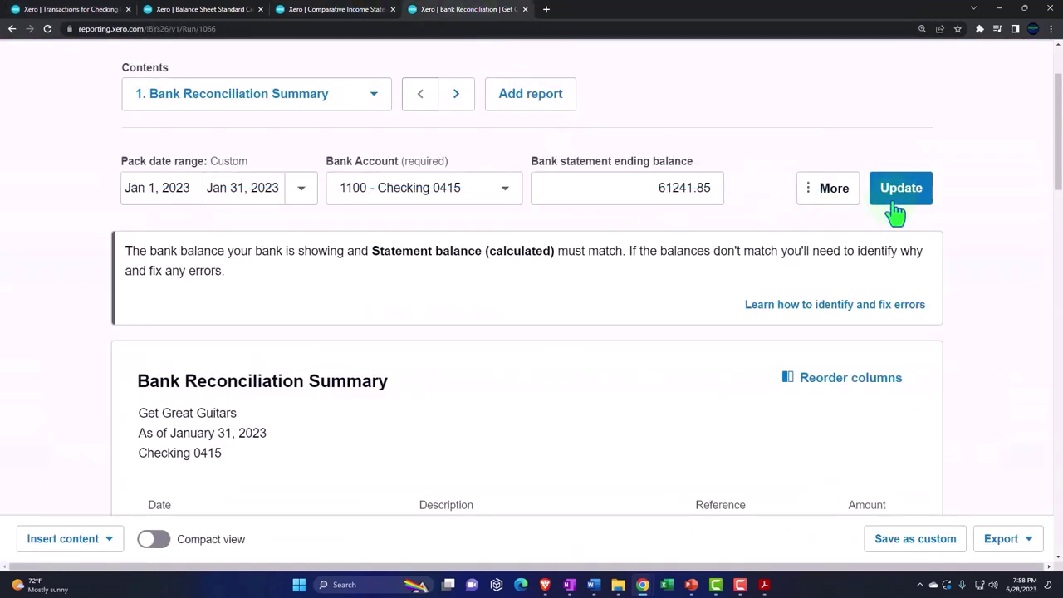
pyautogui.click(895, 199)
pyautogui.scroll(-5, 833, 358)
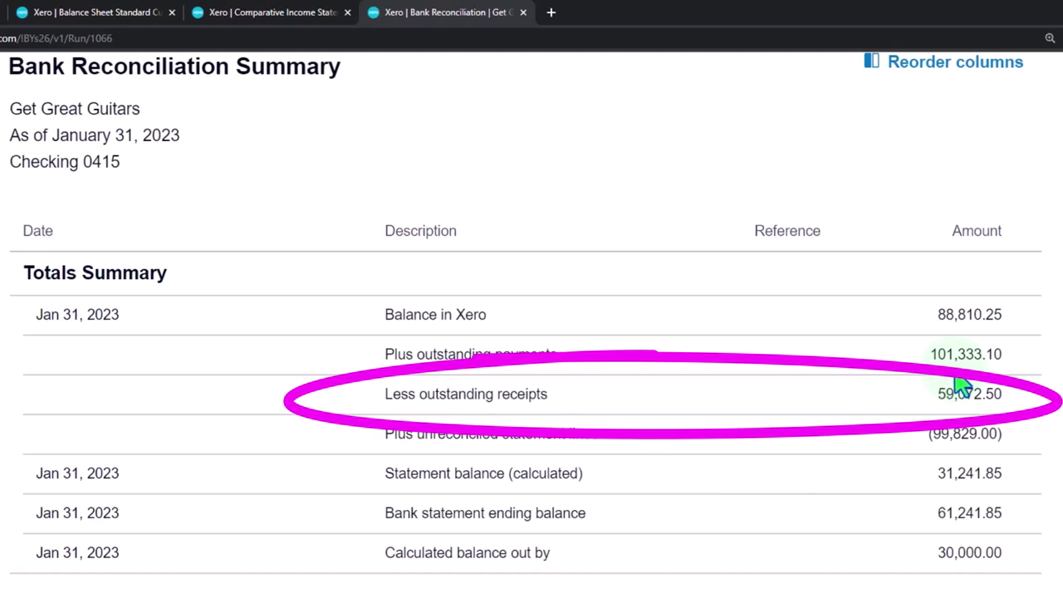
pyautogui.scroll(-5, 962, 386)
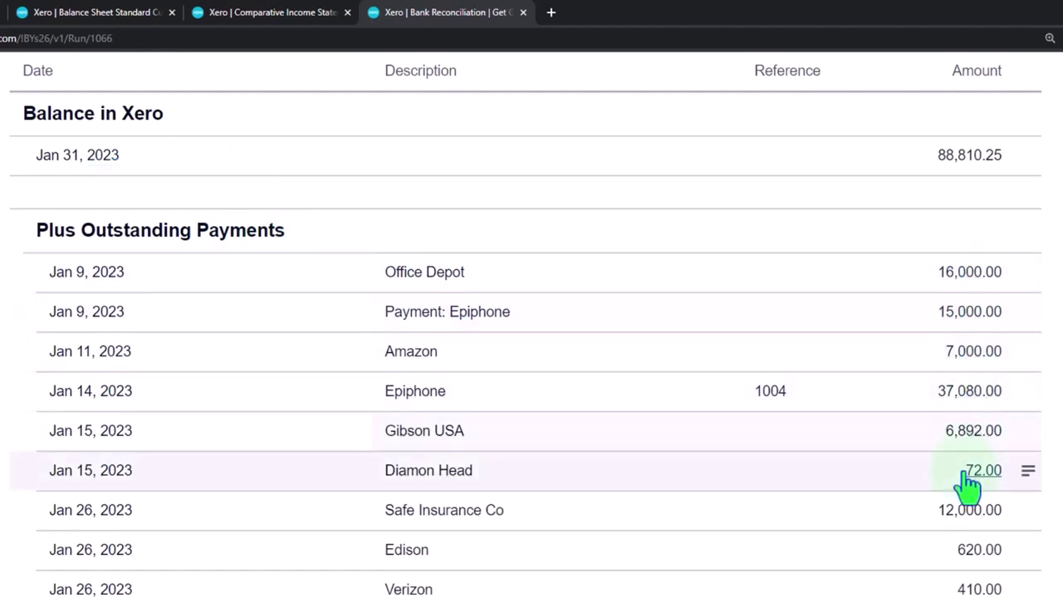
pyautogui.scroll(-2, 968, 486)
pyautogui.scroll(-6, 968, 493)
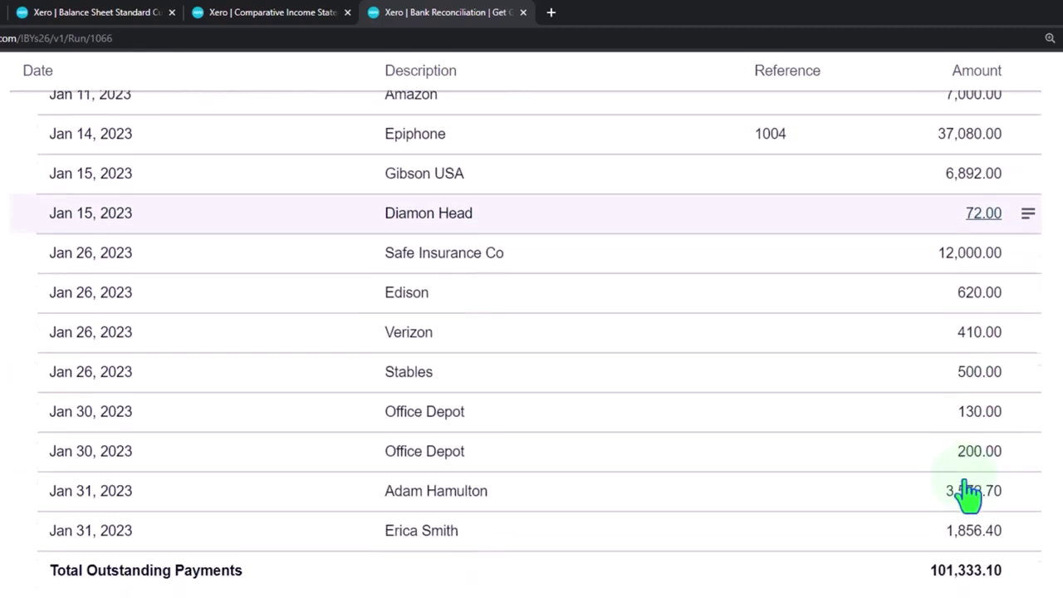
pyautogui.click(968, 493)
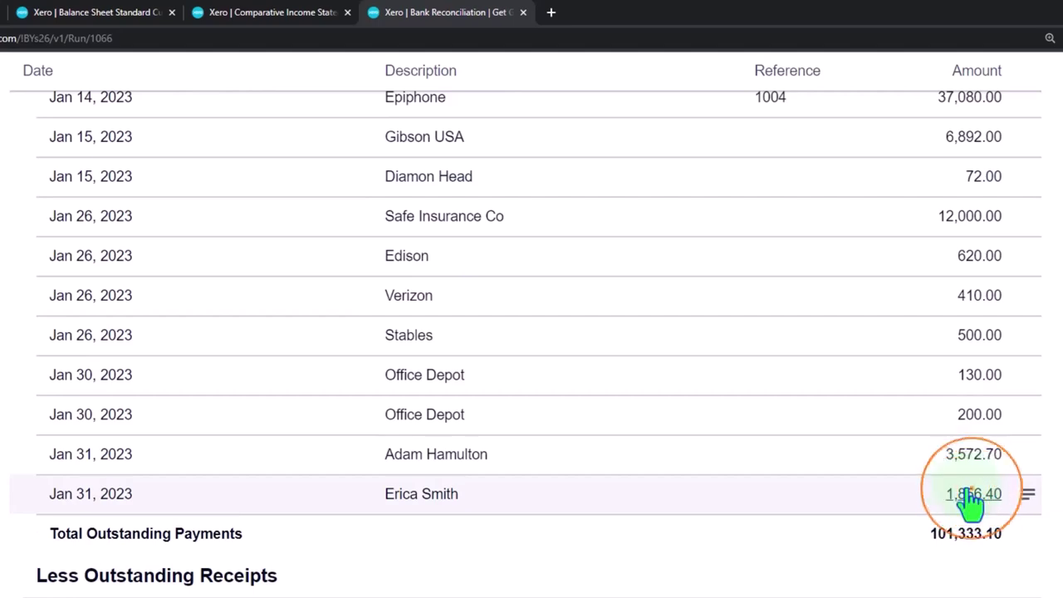
pyautogui.scroll(20, 970, 501)
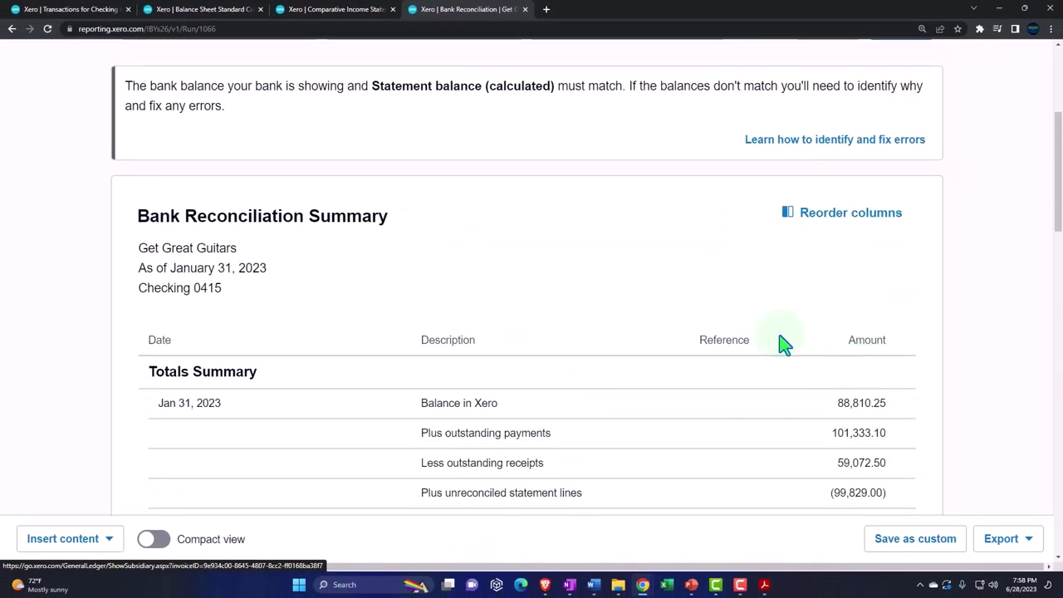
# Return to the Checking 0415 page, switch to the bank statement in Acrobat and highlight check 1001's 12,000.00 amount.
pyautogui.click(37, 9)
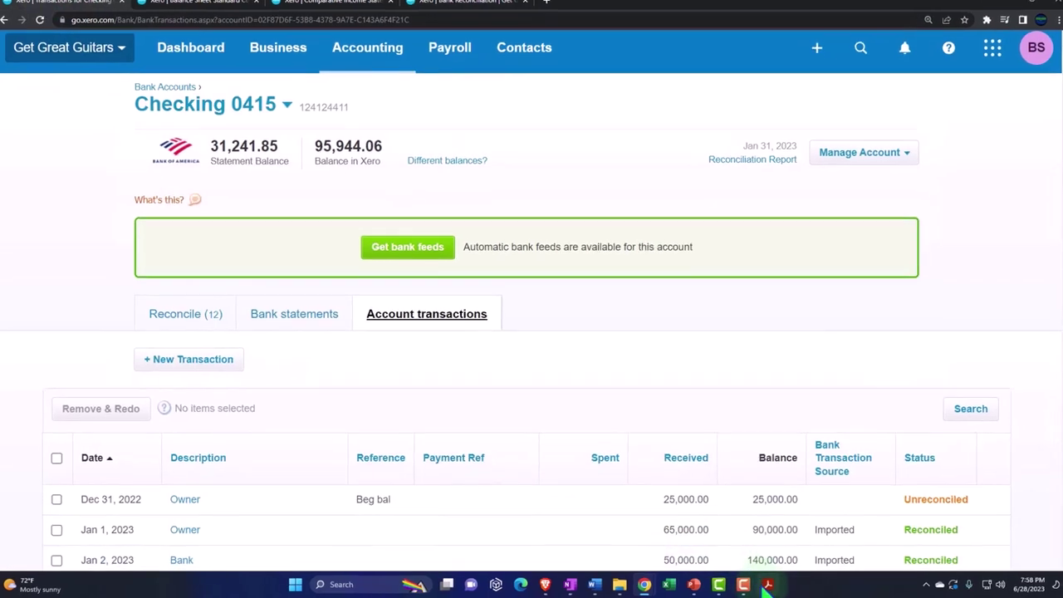
pyautogui.click(765, 584)
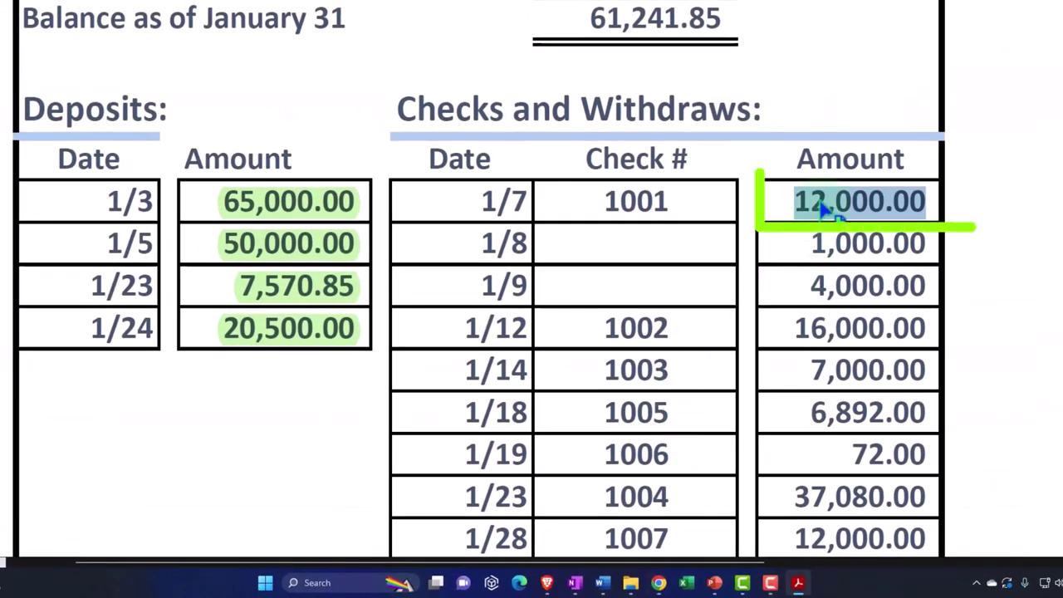
pyautogui.rightClick(822, 210)
pyautogui.click(804, 212)
pyautogui.moveTo(804, 210)
pyautogui.mouseDown()
pyautogui.moveTo(883, 200)
pyautogui.moveTo(806, 200)
pyautogui.moveTo(810, 218)
pyautogui.mouseUp()
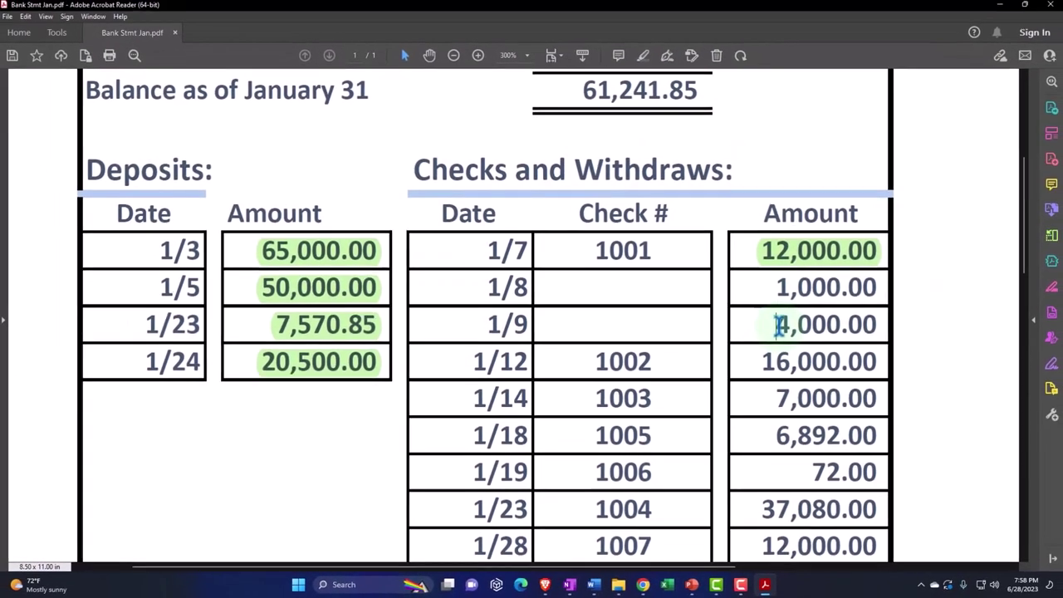
pyautogui.click(812, 284)
# Switch back to Xero and reopen the items awaiting reconciliation, examining the suggestions for the Jan 8 and Jan 9 lines.
pyautogui.click(765, 585)
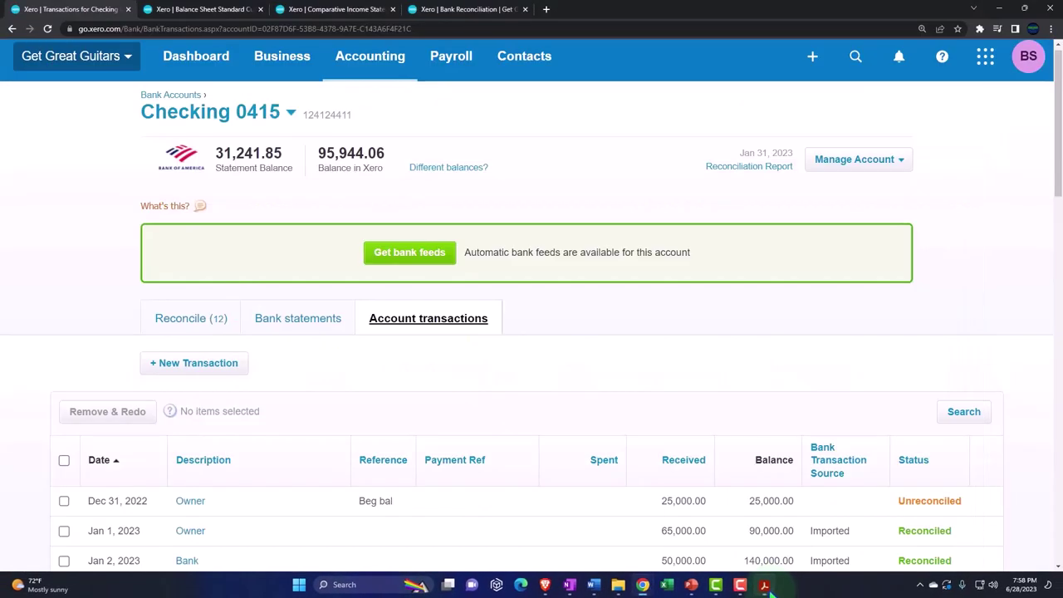
pyautogui.click(217, 320)
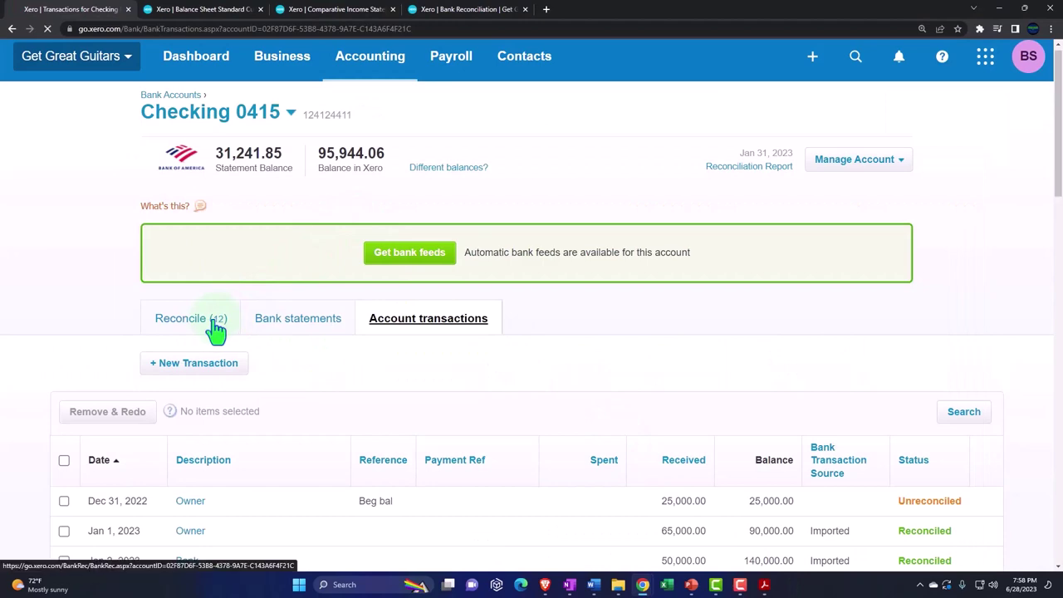
pyautogui.scroll(-2, 216, 330)
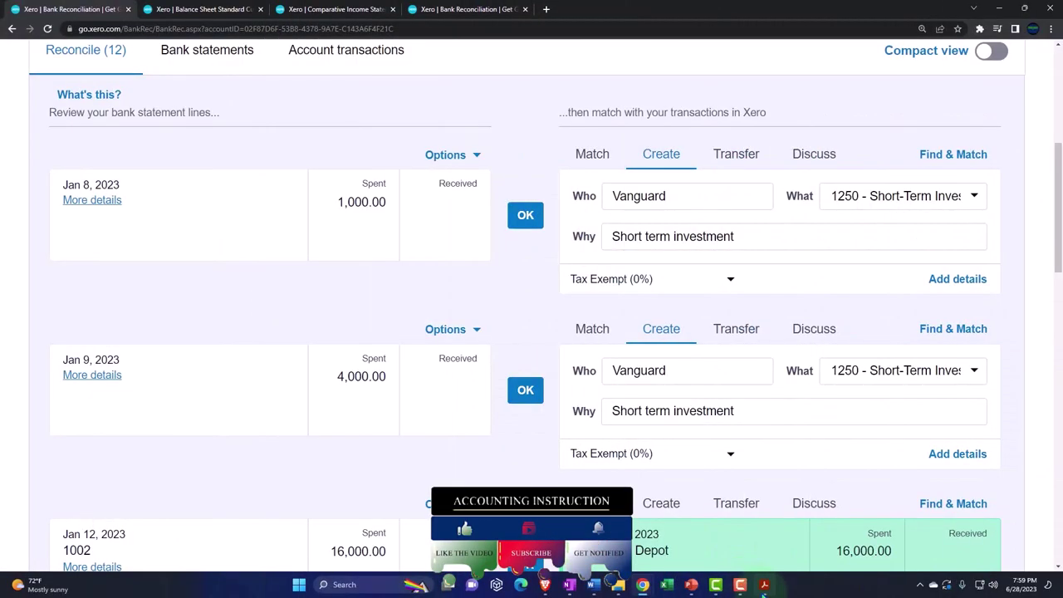
# Switch to the Acrobat bank statement and examine the 1/8 and 1/9 withdrawals without check numbers and the January 1 balance.
pyautogui.click(764, 585)
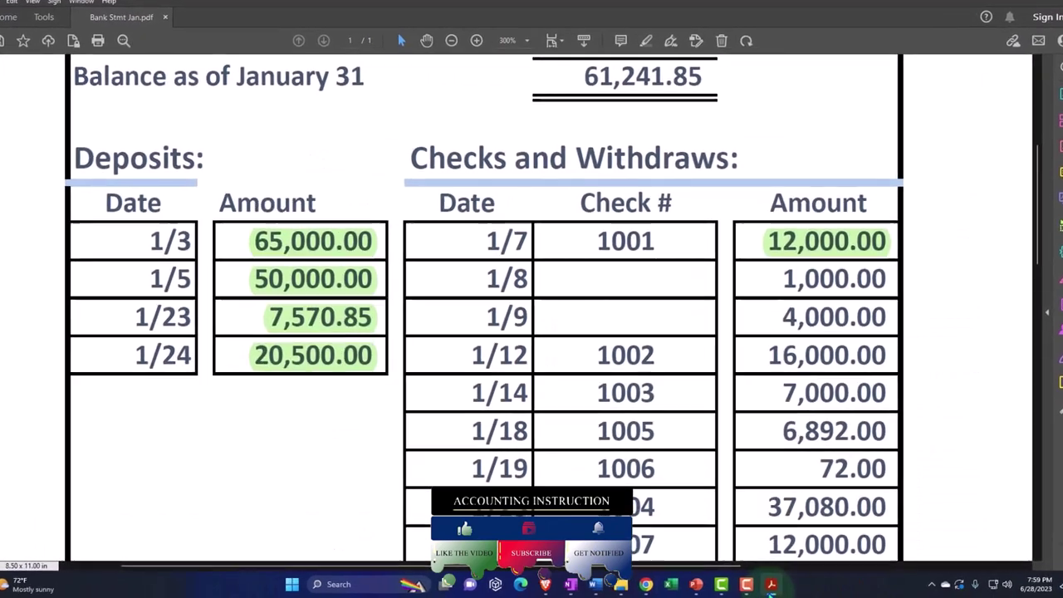
pyautogui.scroll(1, 834, 411)
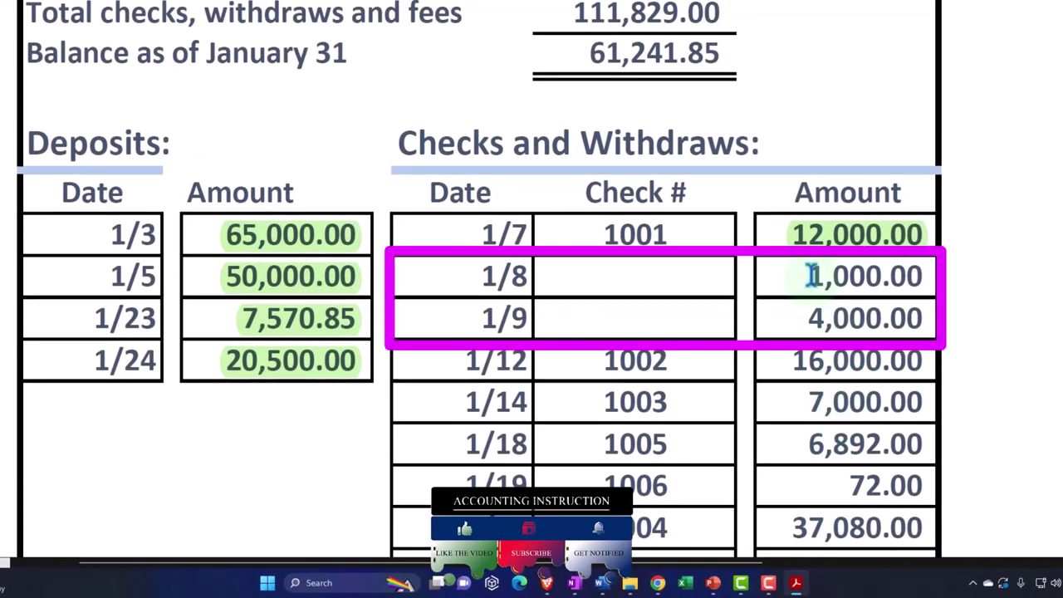
pyautogui.moveTo(811, 276); pyautogui.dragTo(890, 333)
pyautogui.scroll(1, 896, 336)
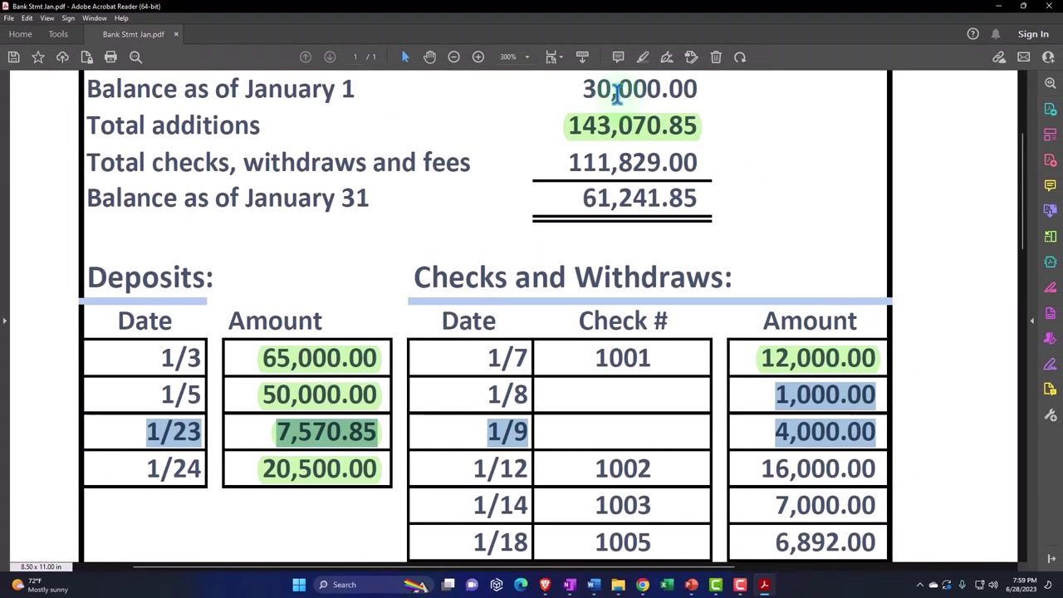
pyautogui.click(742, 404)
pyautogui.scroll(-2, 739, 406)
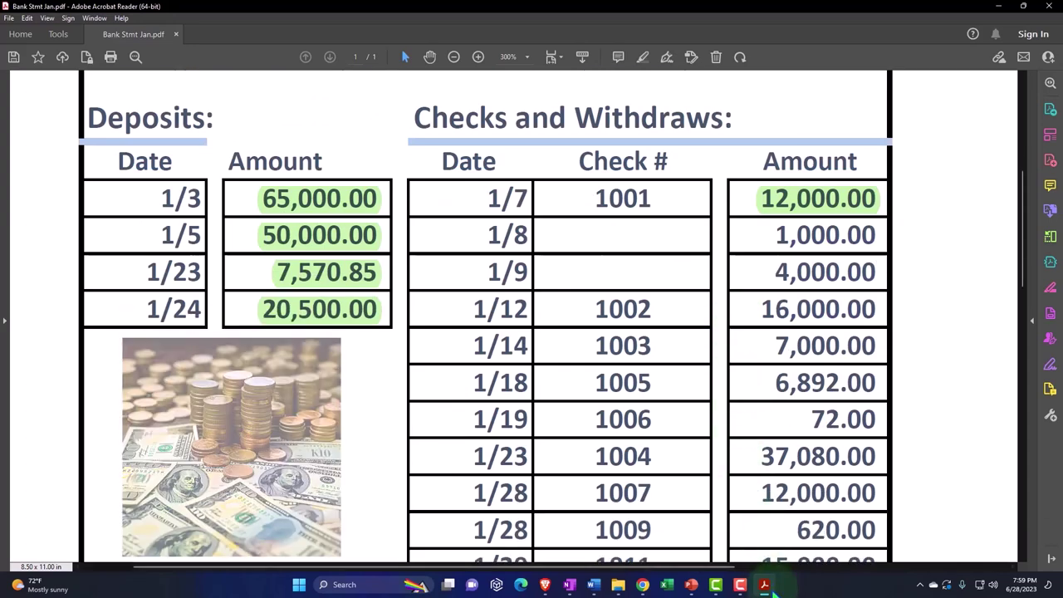
# Compare check 1002 in Xero with the bank statement and reconcile it with the suggested Office Depot 16,000.00 transaction.
pyautogui.click(642, 585)
pyautogui.scroll(-3, 475, 429)
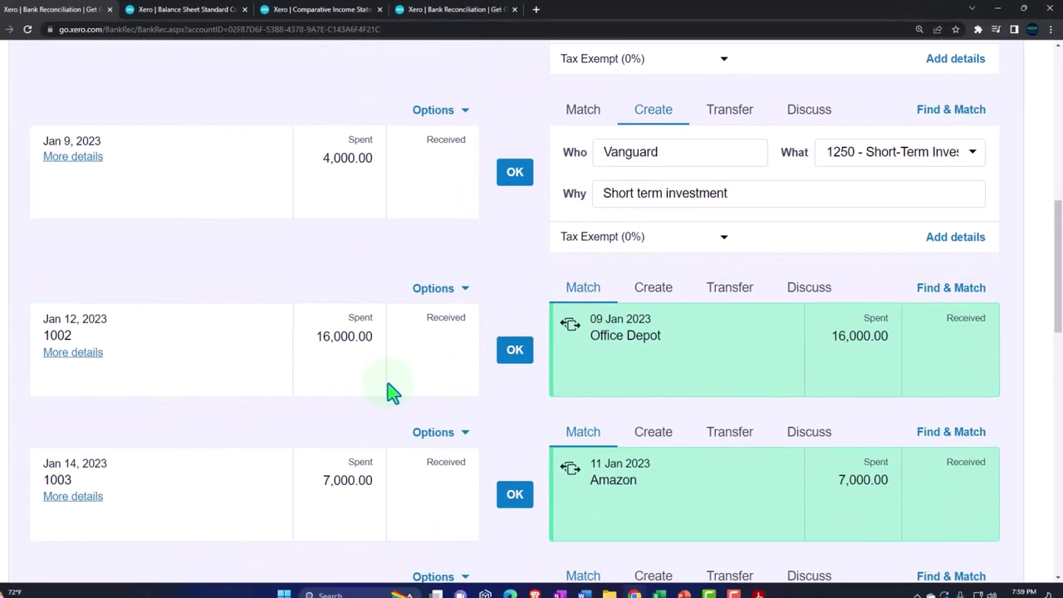
pyautogui.click(764, 585)
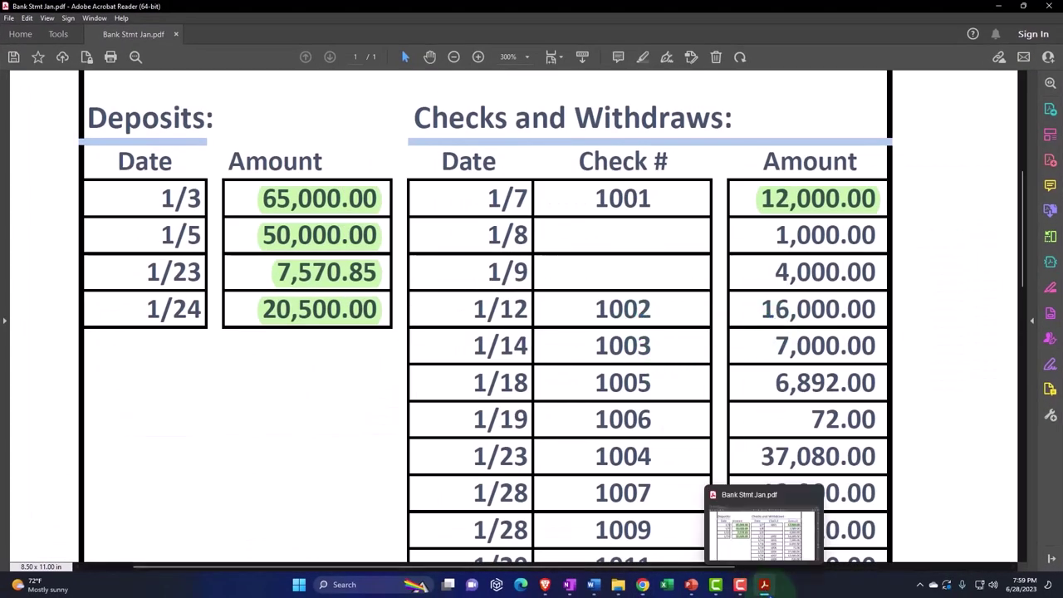
pyautogui.click(765, 585)
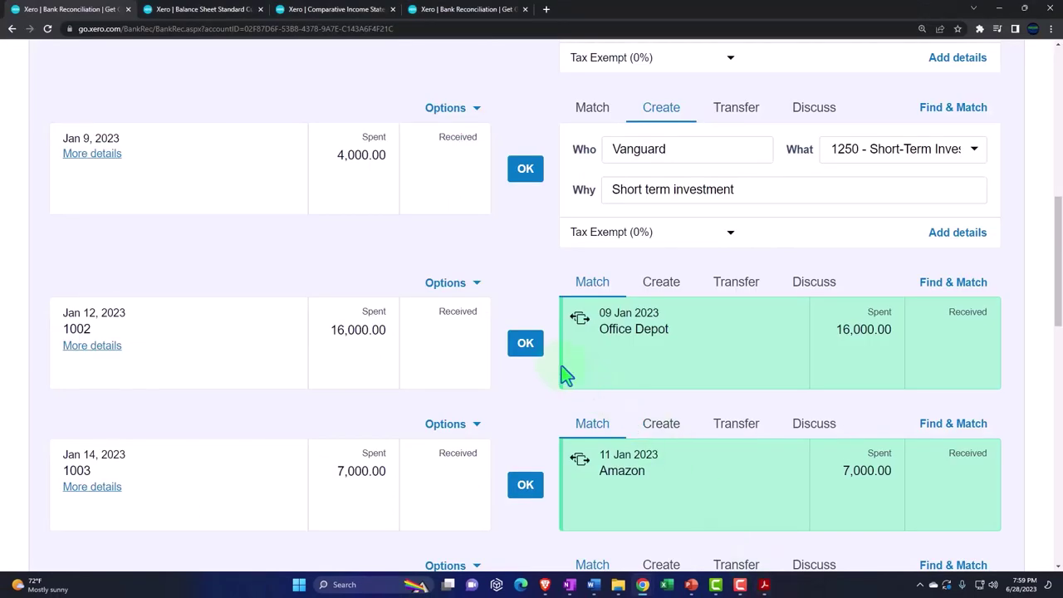
pyautogui.click(523, 347)
# Switch to the Acrobat bank statement and highlight the 16,000.00 amount of check 1002.
pyautogui.click(764, 585)
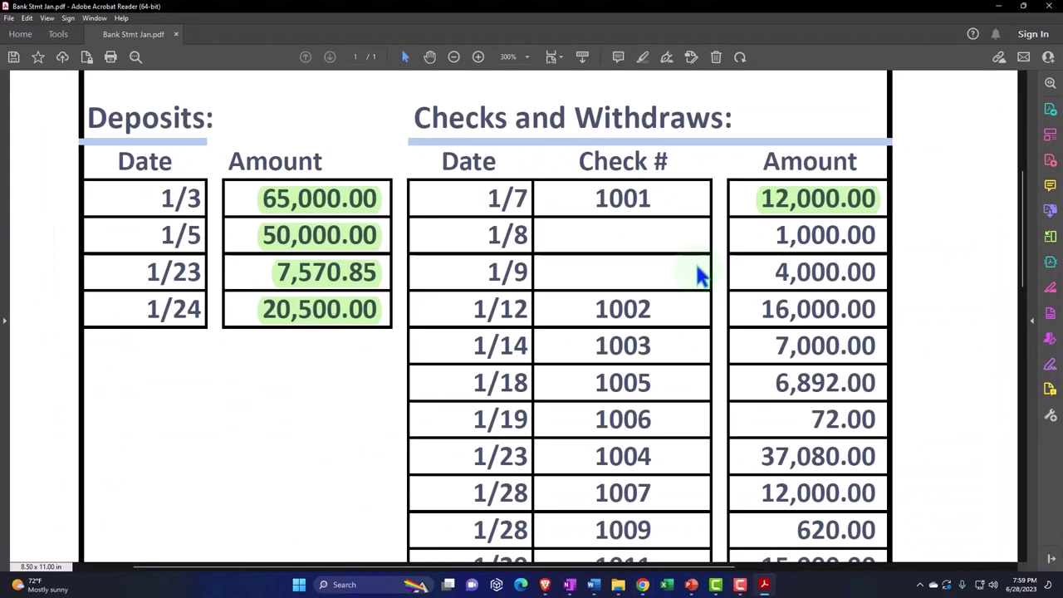
pyautogui.moveTo(770, 301); pyautogui.dragTo(860, 326)
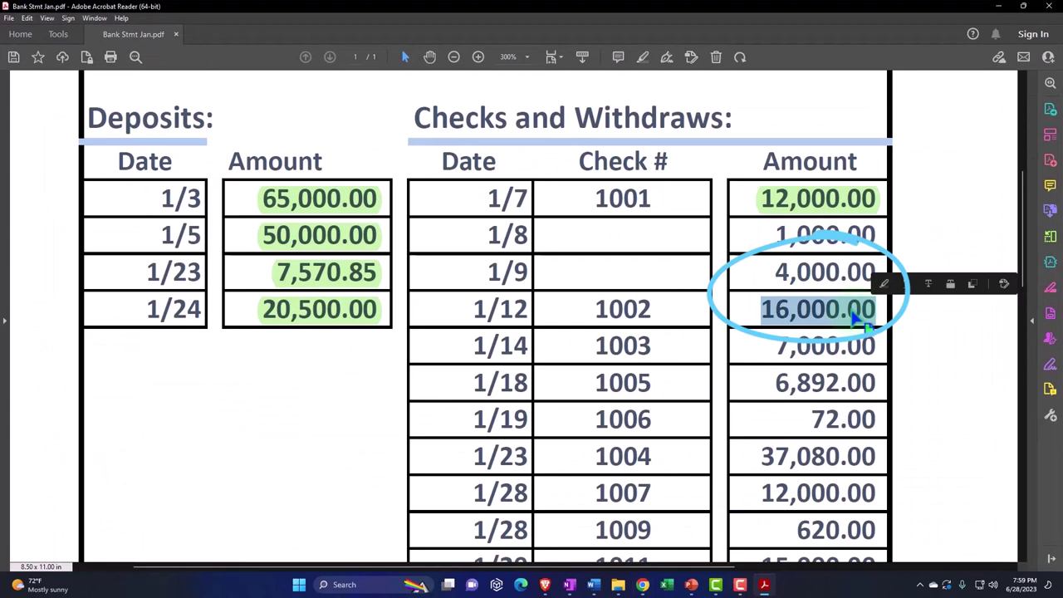
pyautogui.click(883, 285)
pyautogui.scroll(-1, 827, 349)
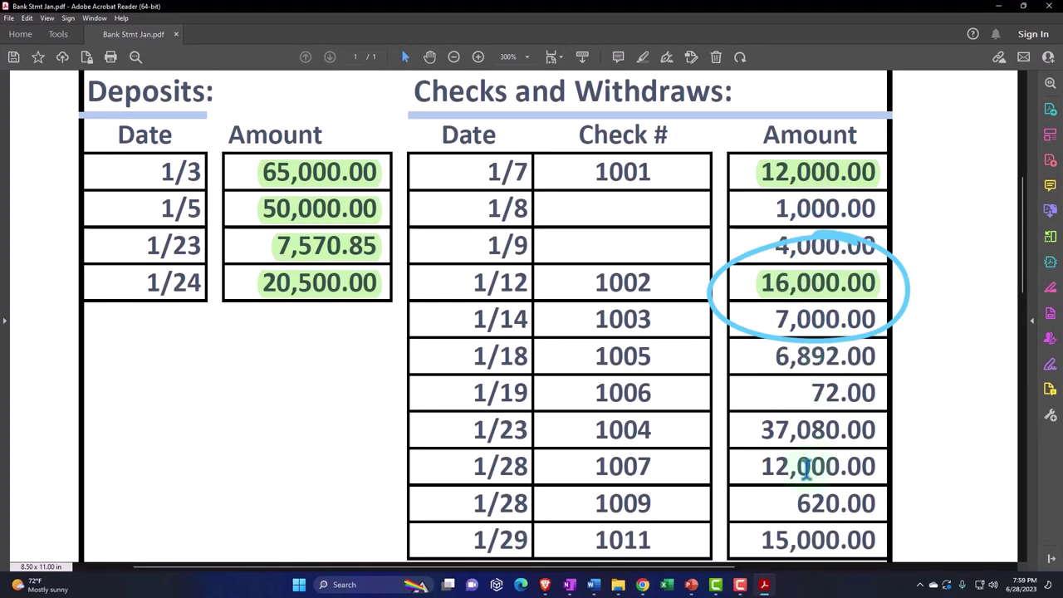
# Check the Jan 14 check 1003 line in Xero against the bank statement and reconcile it with the suggested Amazon 7,000.00 transaction.
pyautogui.click(764, 584)
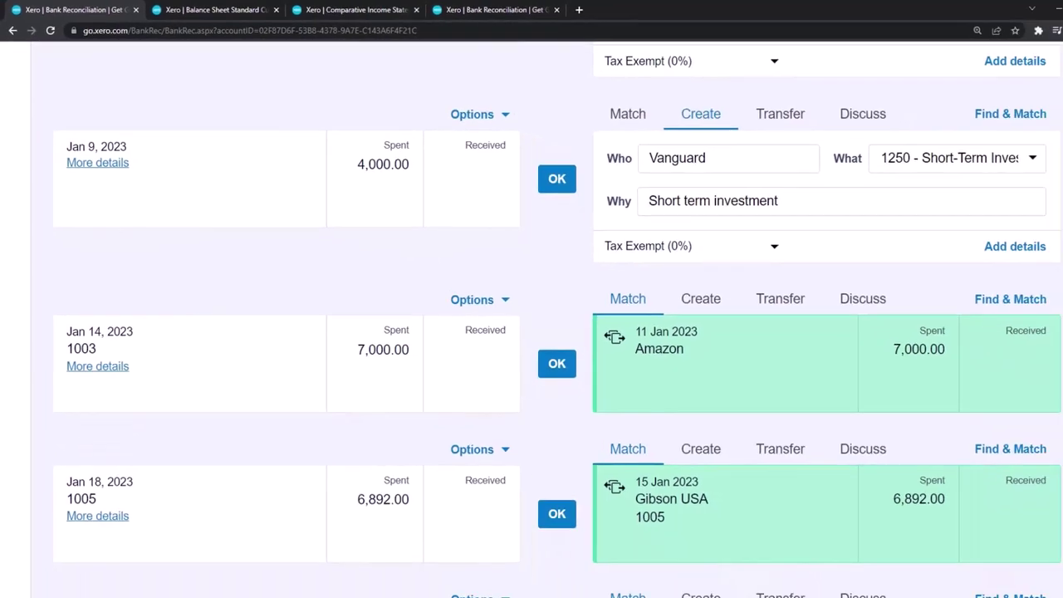
pyautogui.click(764, 584)
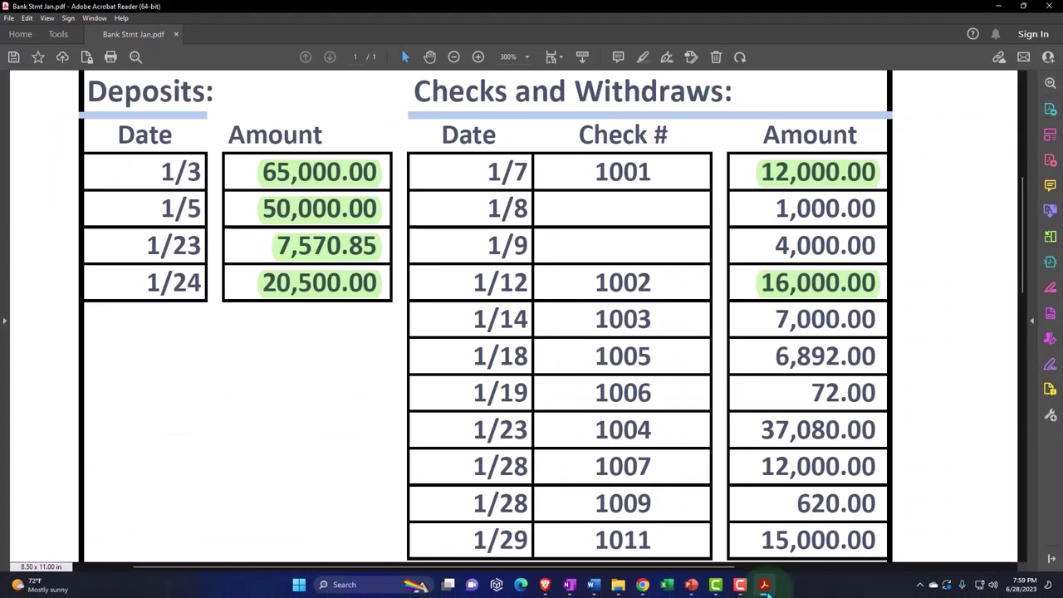
pyautogui.click(764, 584)
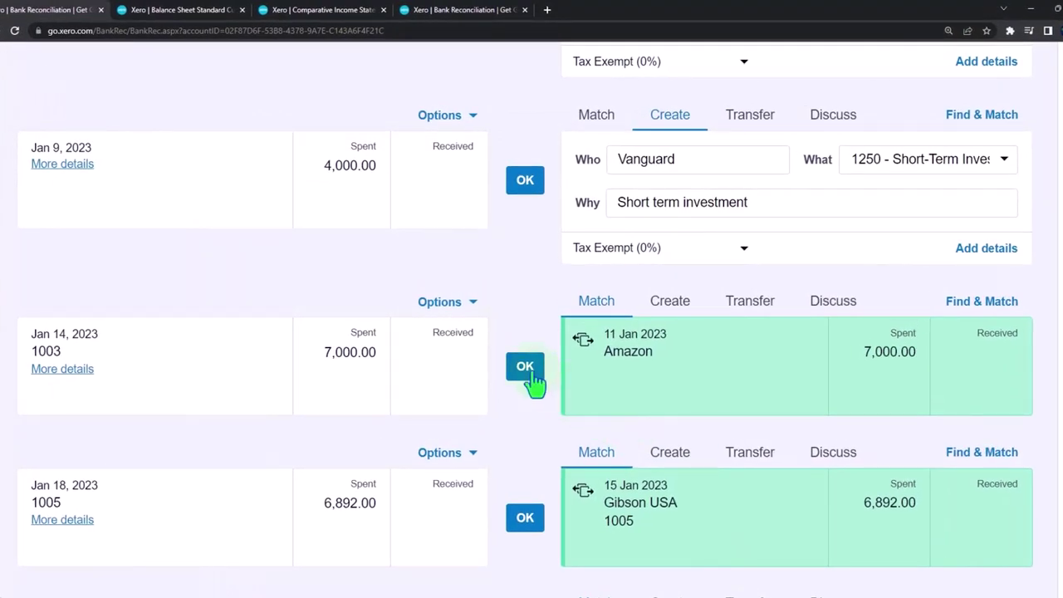
pyautogui.click(531, 375)
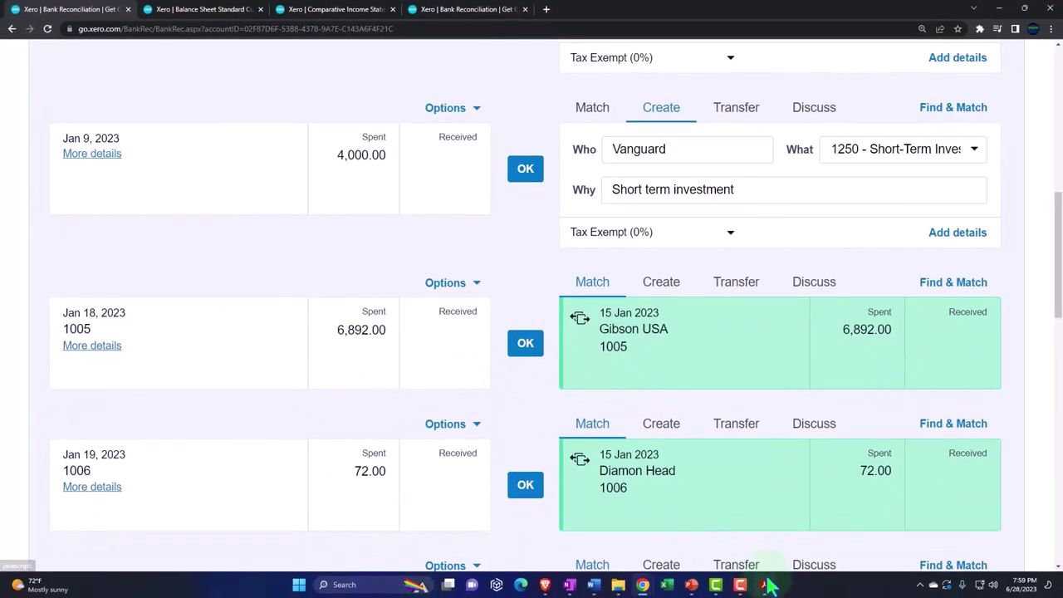
# Switch to the Acrobat bank statement and highlight the 7,000.00 amount of check 1003.
pyautogui.click(764, 585)
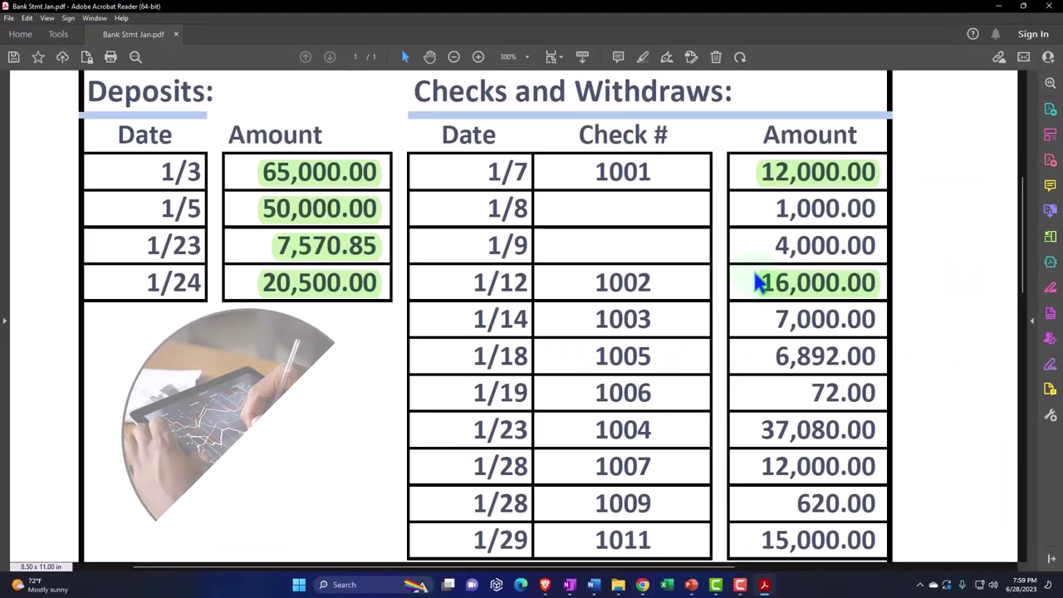
pyautogui.moveTo(775, 318); pyautogui.dragTo(878, 318)
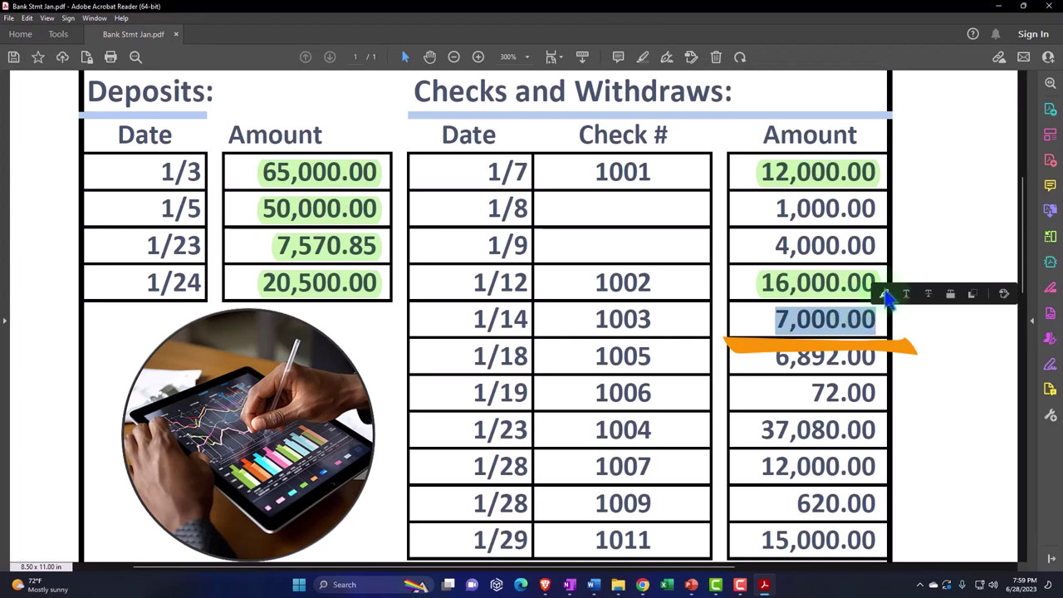
pyautogui.click(885, 295)
pyautogui.scroll(-1, 866, 345)
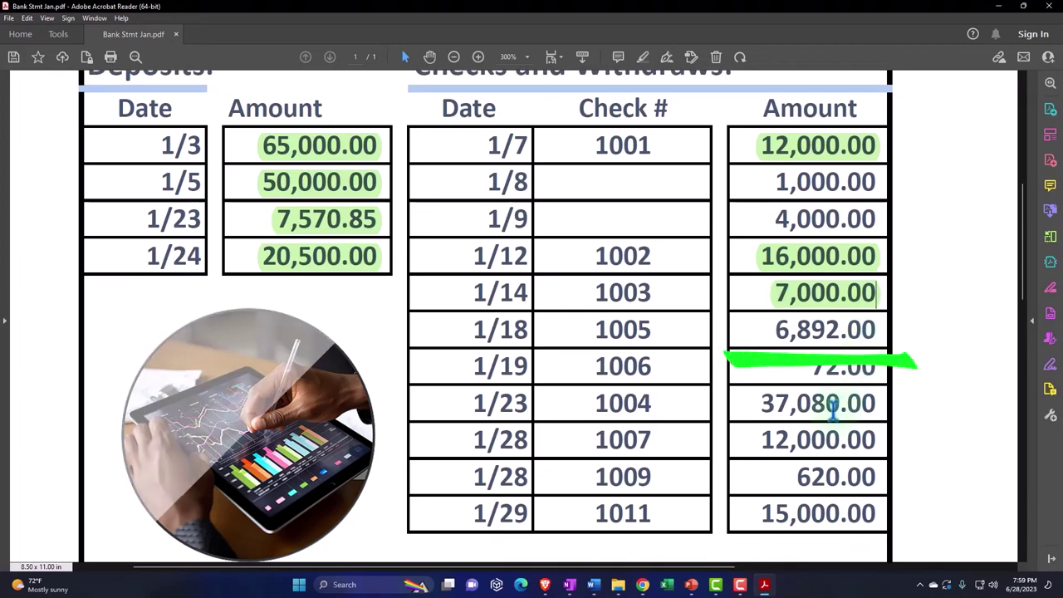
# Compare check 1005 in Xero with the bank statement and reconcile it with the suggested Gibson USA 6,892.00 transaction.
pyautogui.click(764, 585)
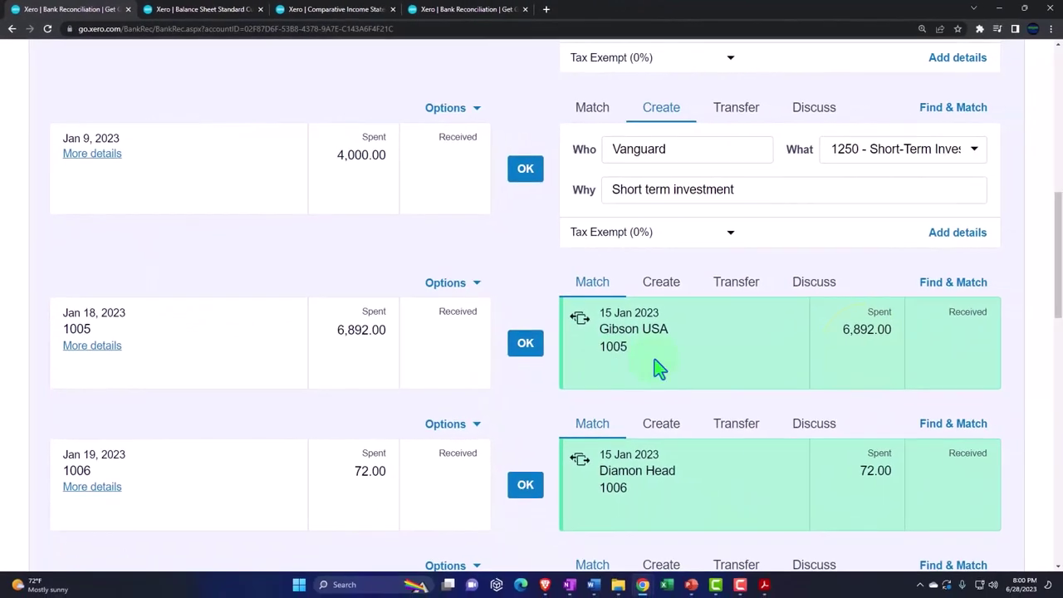
pyautogui.click(765, 585)
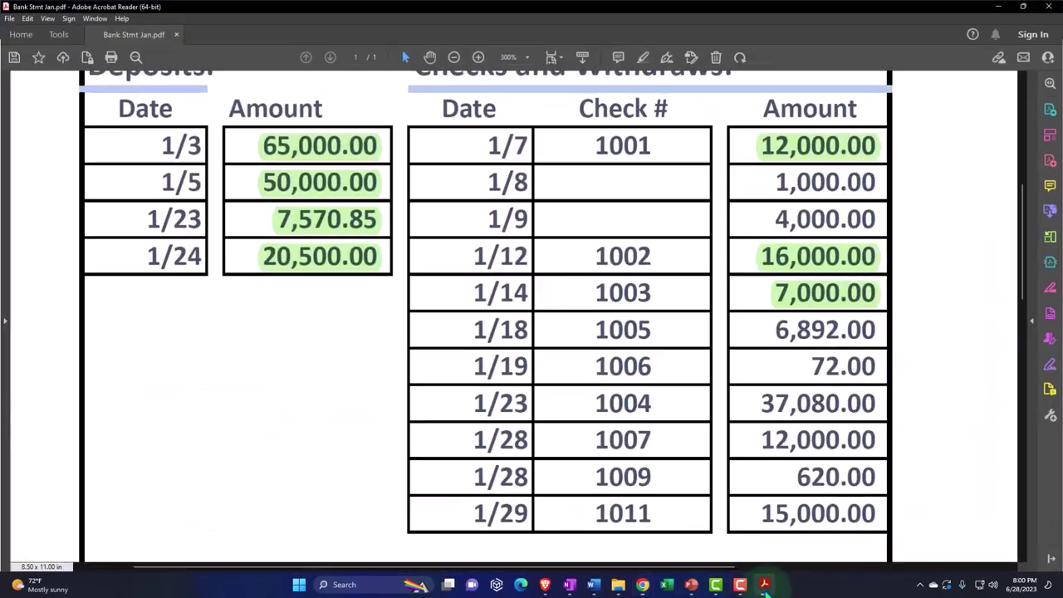
pyautogui.click(764, 585)
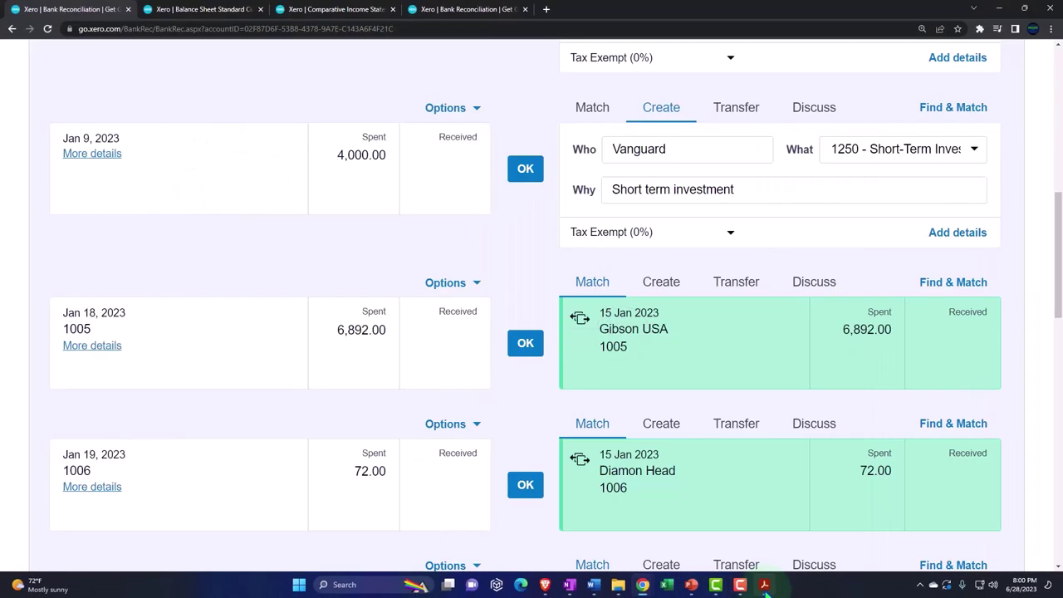
pyautogui.click(526, 344)
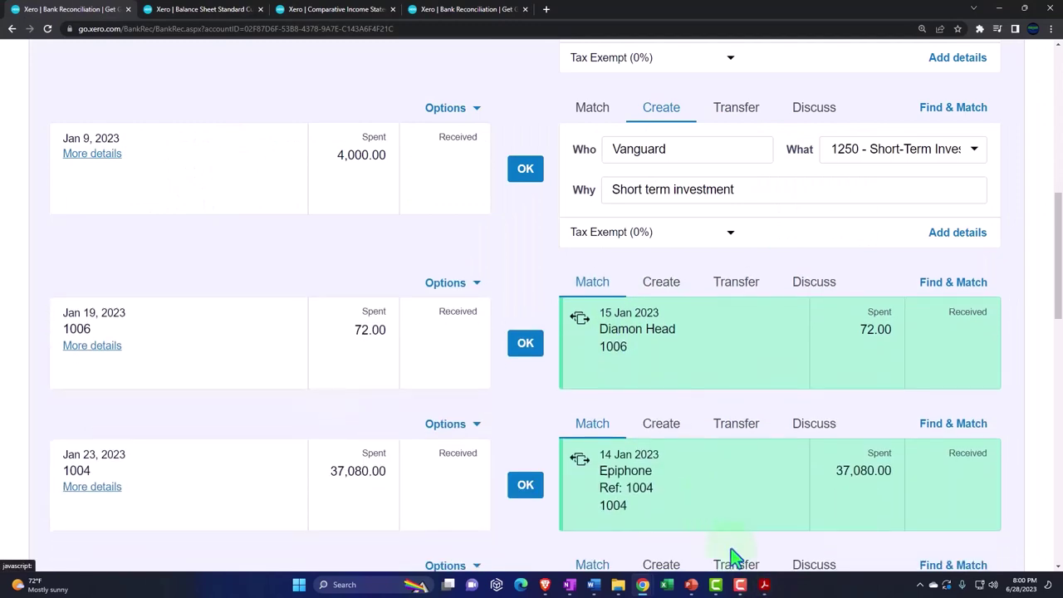
# Switch to the Acrobat bank statement and highlight the 6,892.00 amount of check 1005.
pyautogui.click(764, 585)
pyautogui.moveTo(773, 330); pyautogui.dragTo(887, 324)
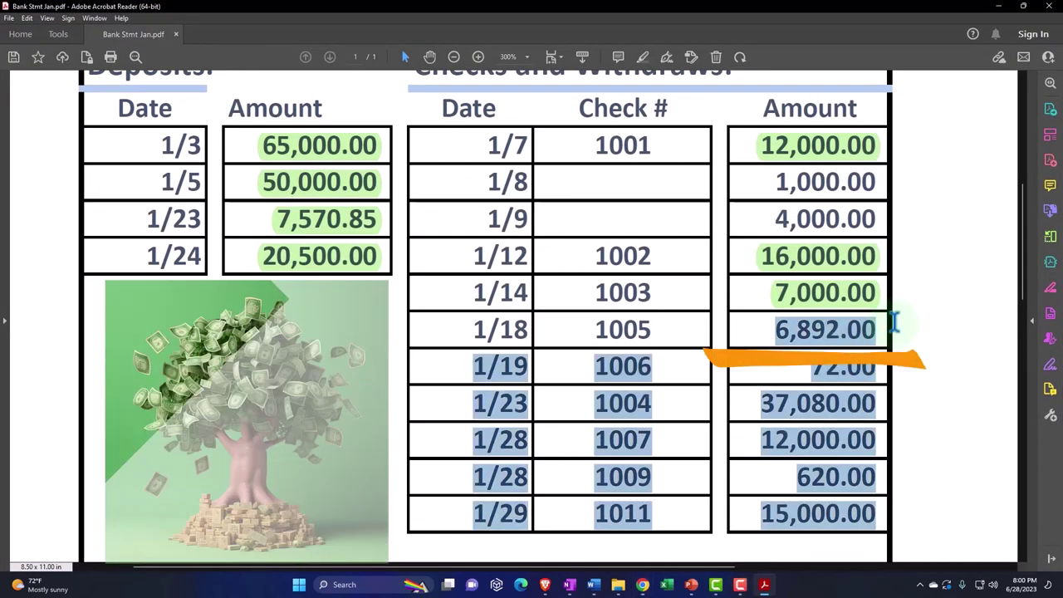
pyautogui.click(850, 332)
pyautogui.moveTo(777, 329); pyautogui.dragTo(879, 330)
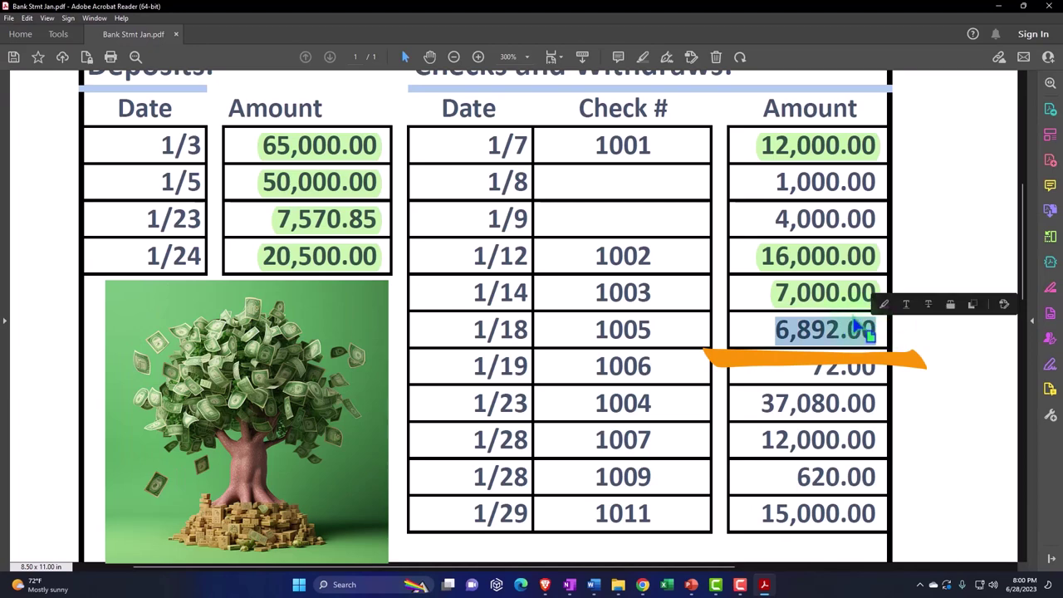
pyautogui.click(859, 366)
pyautogui.scroll(-1, 859, 368)
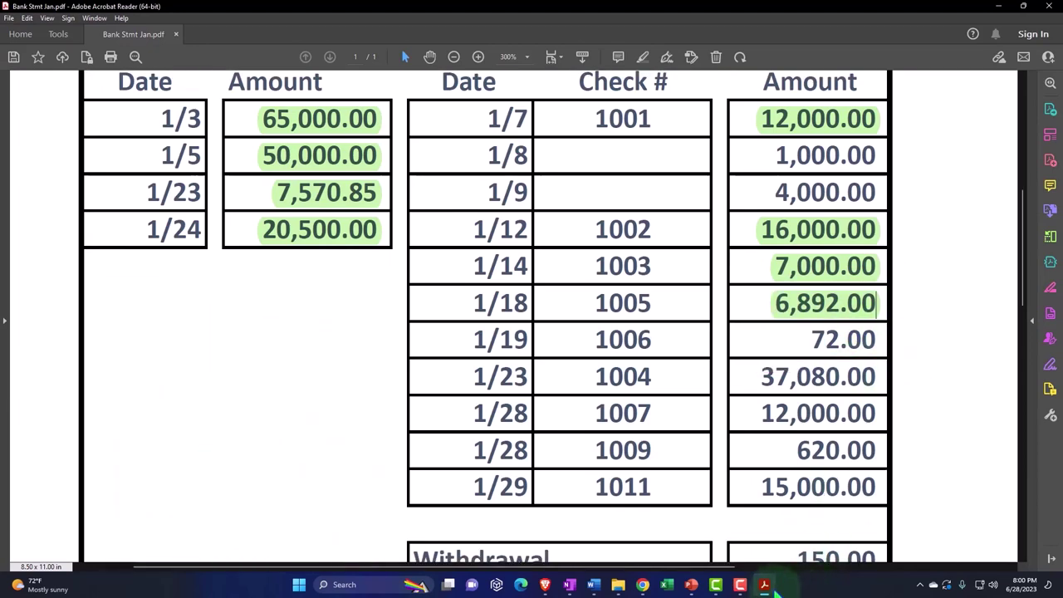
# Compare check 1006 in Xero with the bank statement and reconcile it with the suggested Diamon Head 72.00 transaction.
pyautogui.click(764, 585)
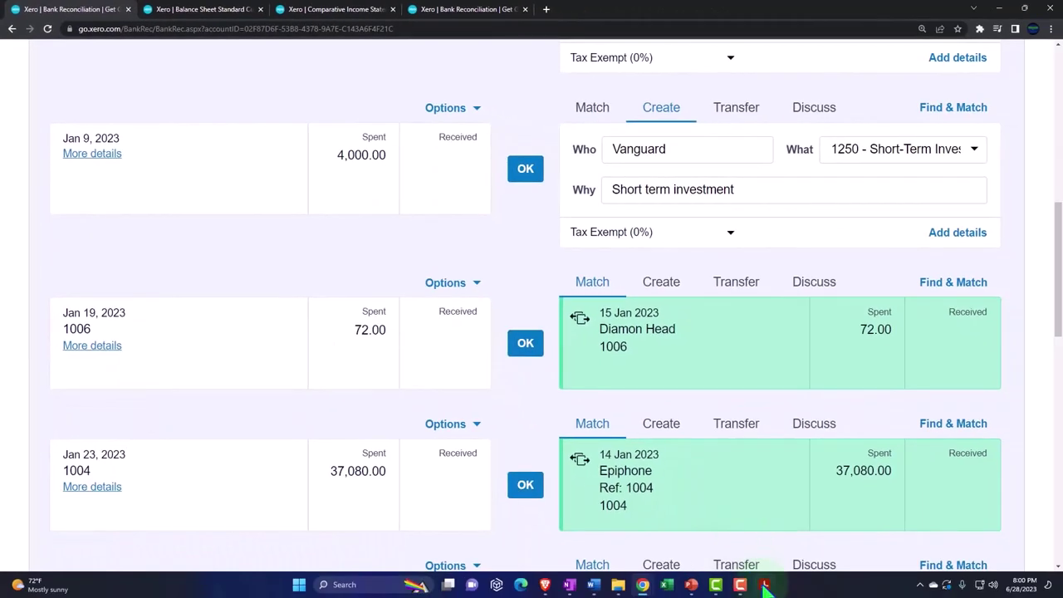
pyautogui.click(764, 584)
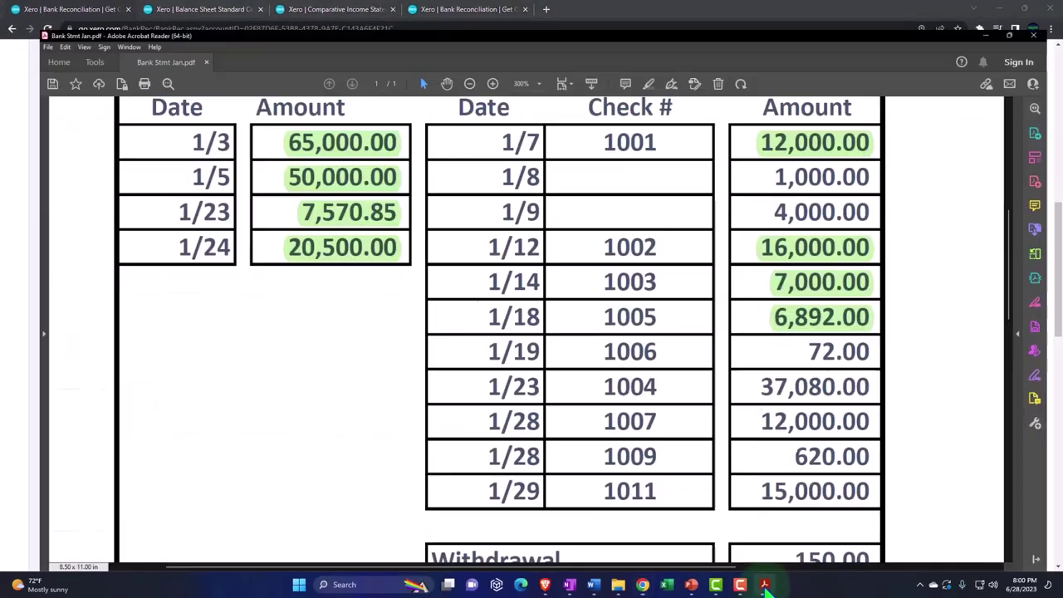
pyautogui.click(764, 585)
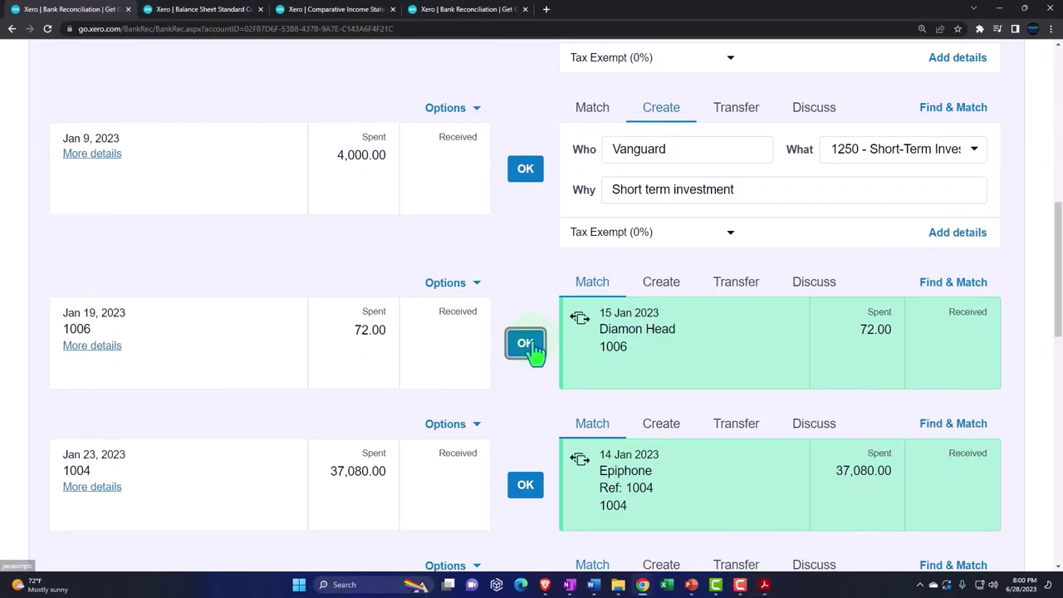
pyautogui.click(525, 343)
# Switch to the Acrobat bank statement and highlight the 72.00 amount of check 1006.
pyautogui.click(764, 585)
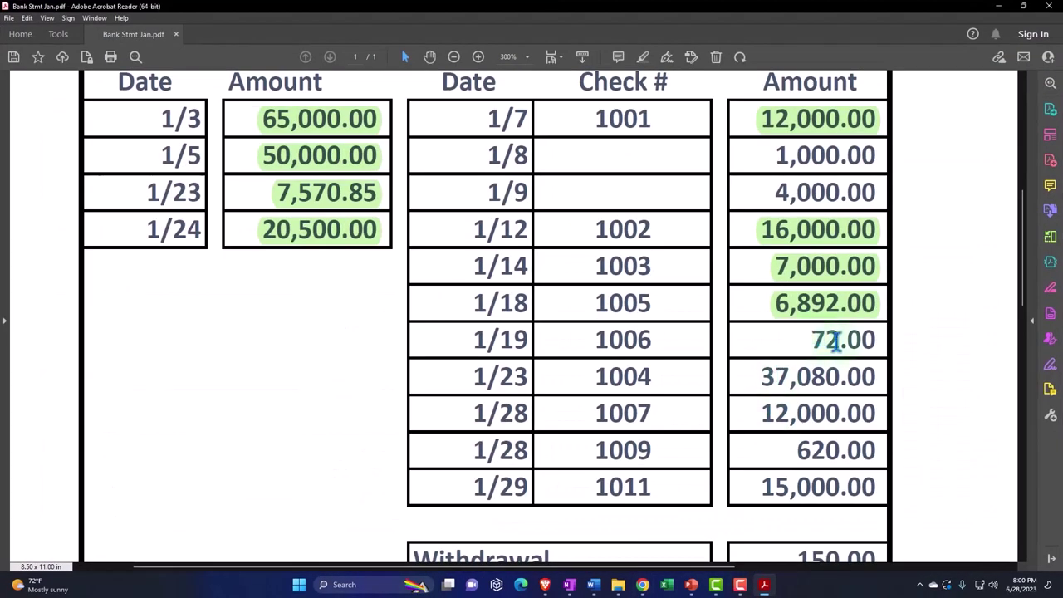
pyautogui.click(882, 313)
pyautogui.scroll(-1, 858, 362)
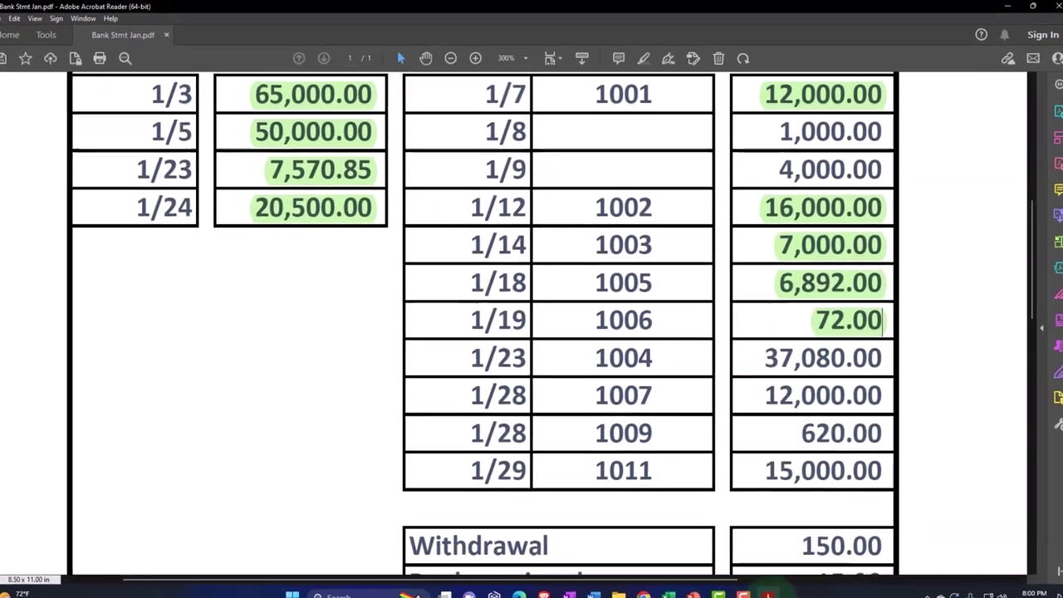
# Compare check 1004 in Xero with the bank statement and reconcile it with the suggested Epiphone 37,080.00 transaction.
pyautogui.click(764, 585)
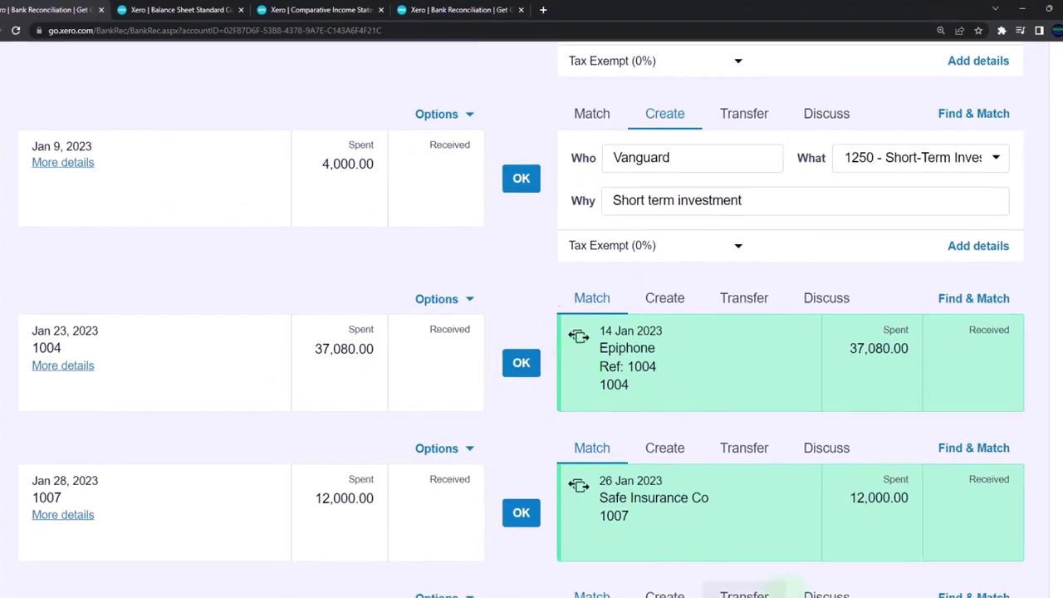
pyautogui.click(764, 585)
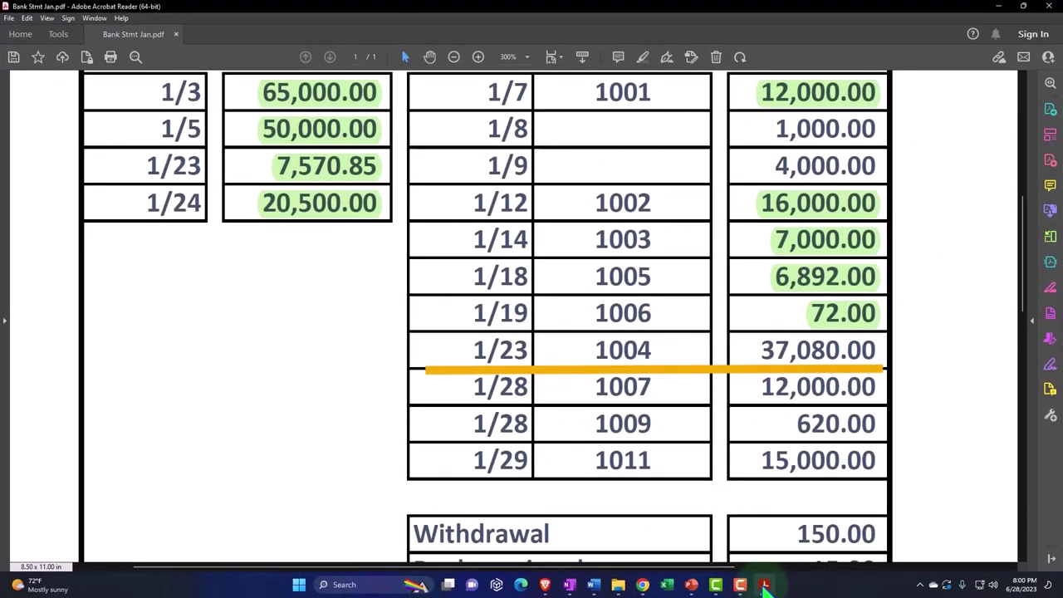
pyautogui.click(764, 585)
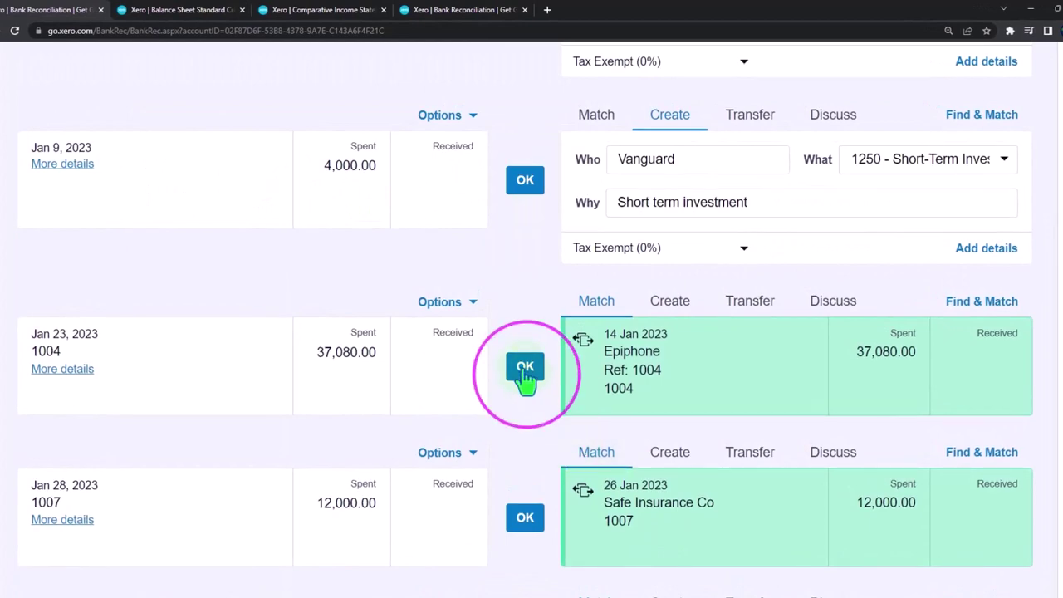
pyautogui.click(525, 369)
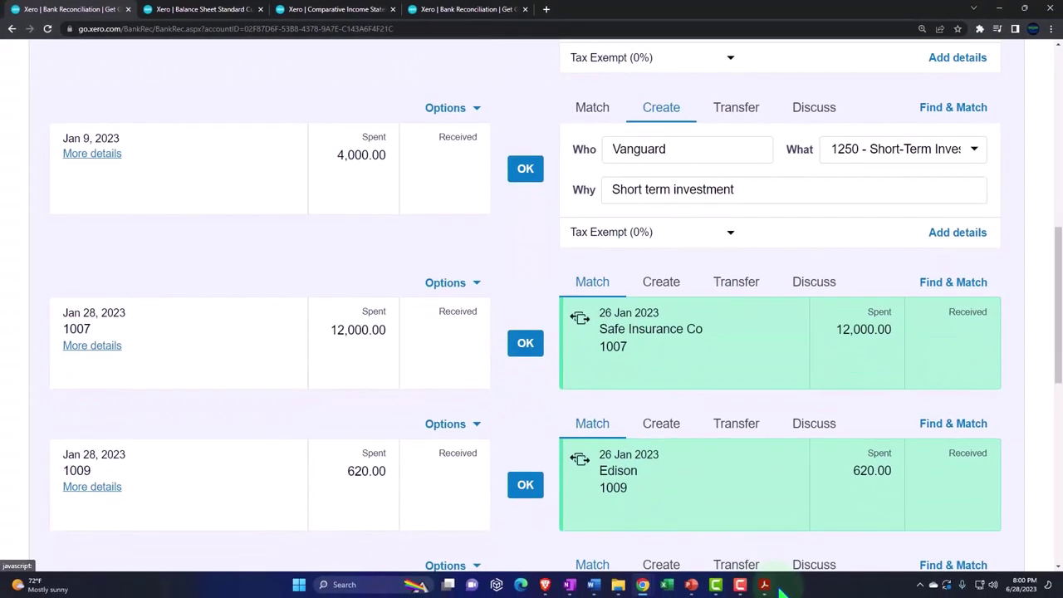
# Switch to the Acrobat bank statement and highlight the 37,080.00 amount of check 1004.
pyautogui.click(764, 584)
pyautogui.moveTo(764, 347); pyautogui.dragTo(897, 340)
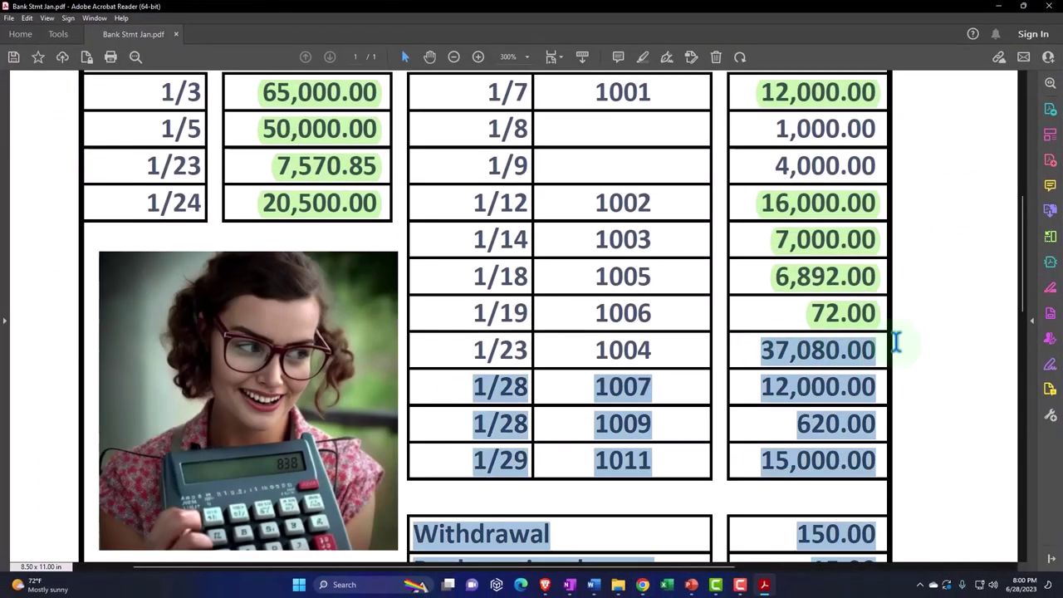
pyautogui.click(831, 356)
pyautogui.moveTo(759, 349); pyautogui.dragTo(877, 349)
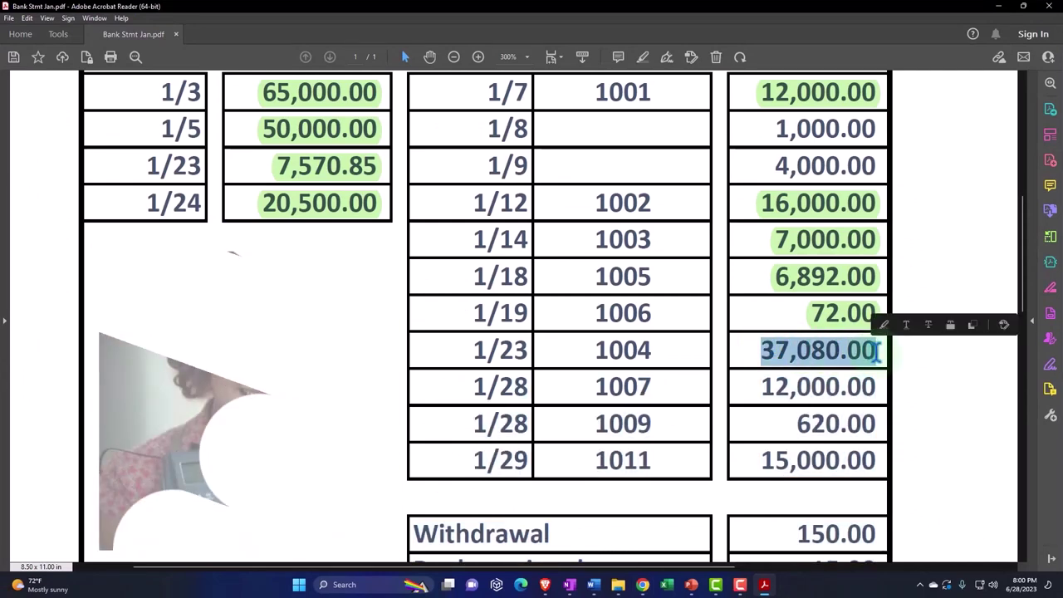
pyautogui.click(877, 334)
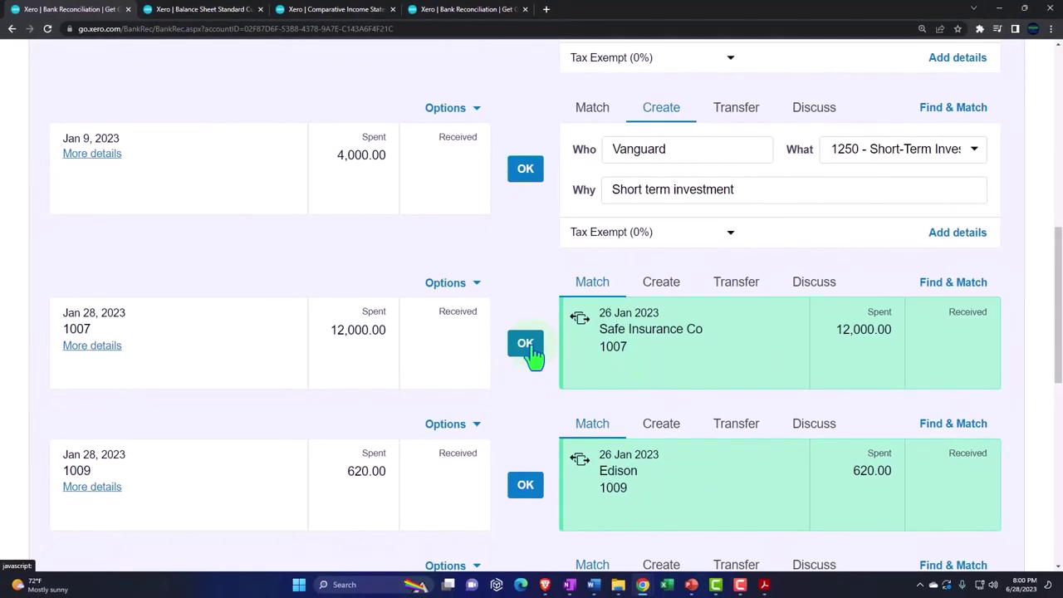
# Reconcile check 1007 in Xero with the suggested Safe Insurance Co 12,000.00 transaction and highlight that amount on the Acrobat bank statement.
pyautogui.click(531, 353)
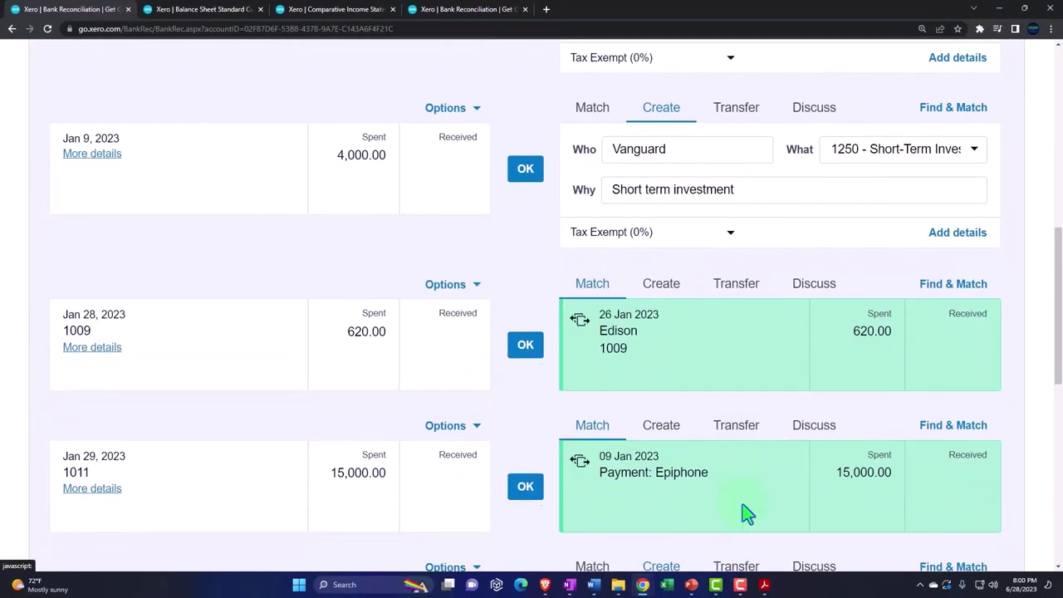
pyautogui.click(764, 585)
pyautogui.moveTo(764, 382); pyautogui.dragTo(842, 379)
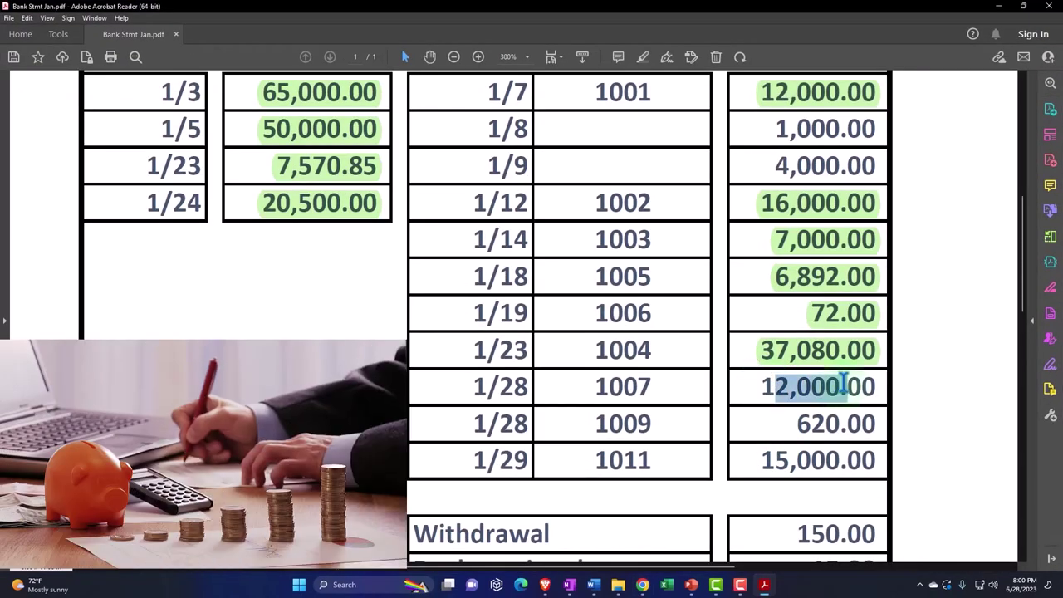
pyautogui.moveTo(755, 384); pyautogui.dragTo(873, 382)
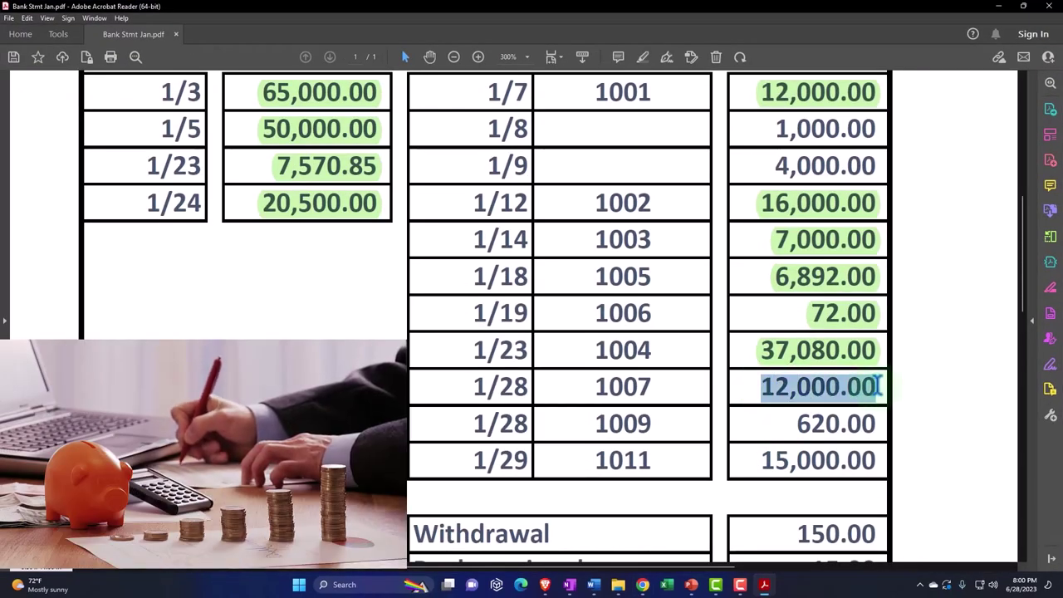
pyautogui.click(887, 359)
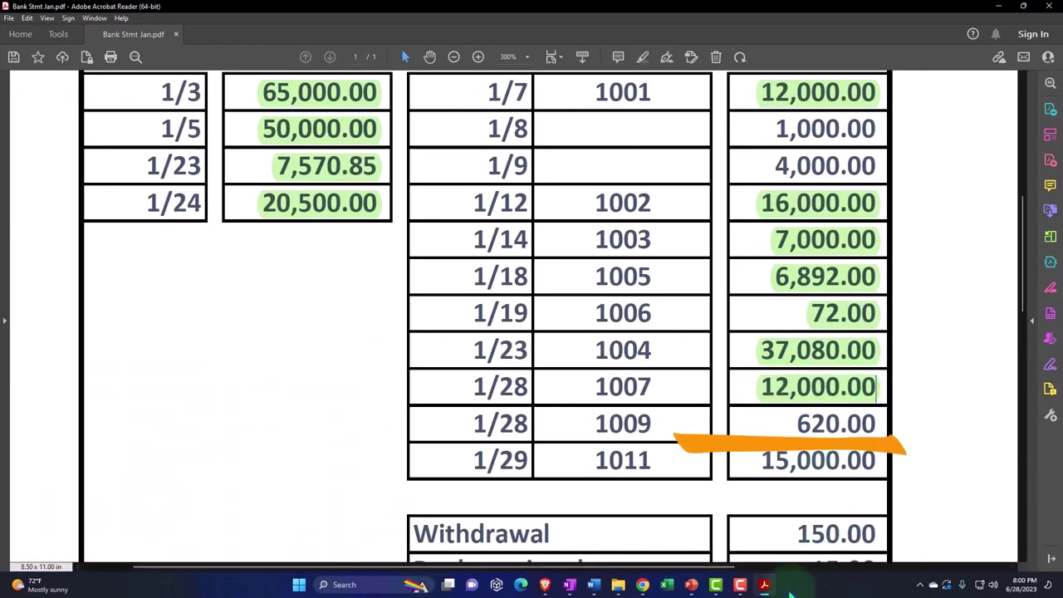
# Reconcile check 1009 in Xero with the suggested Edison 620.00 transaction and highlight that amount on the Acrobat bank statement.
pyautogui.hotkey('alt', 'Tab')
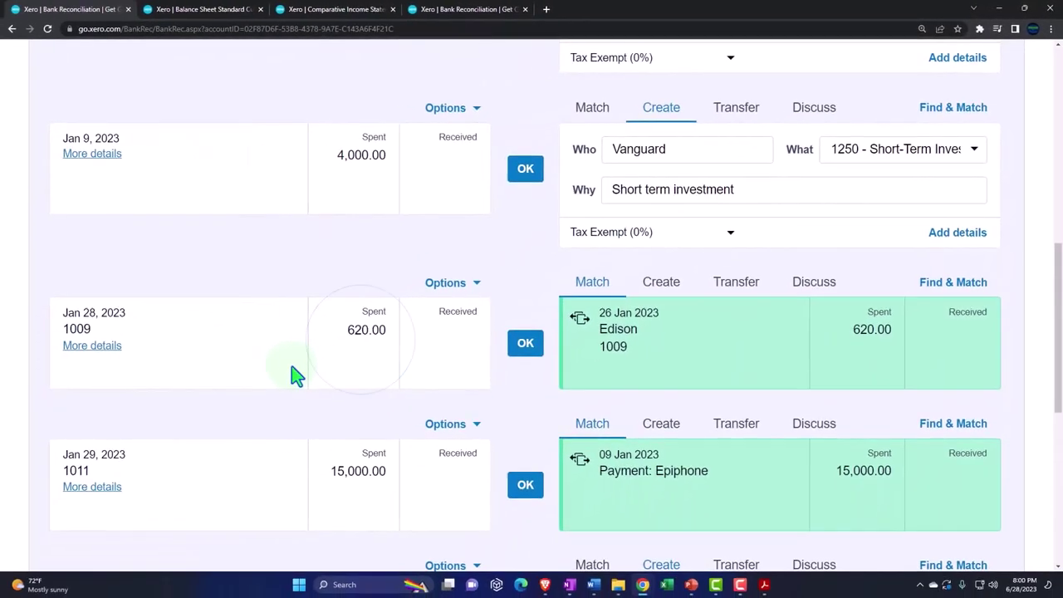
pyautogui.click(523, 352)
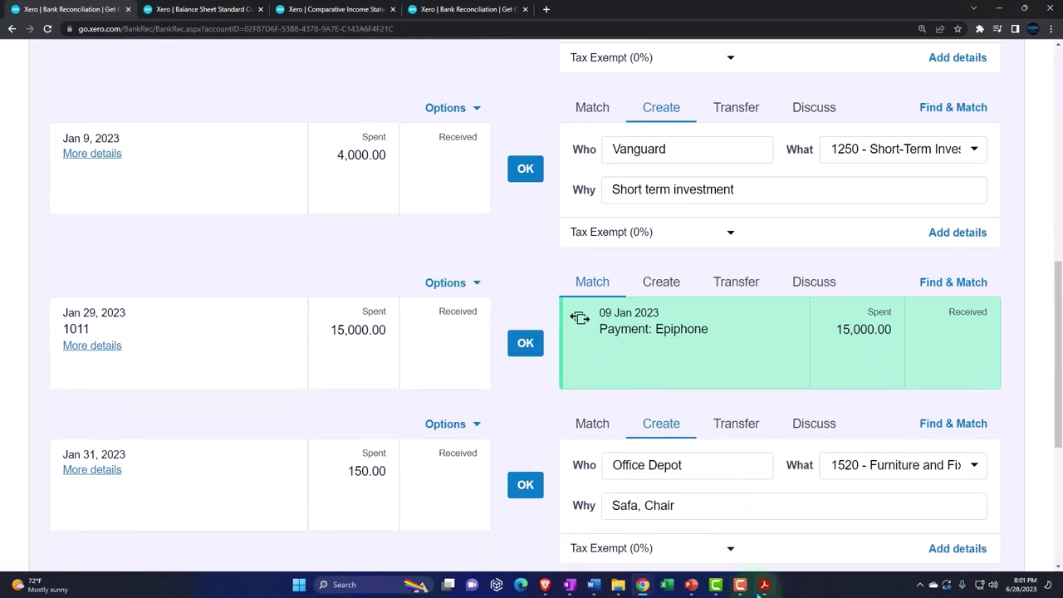
pyautogui.click(764, 584)
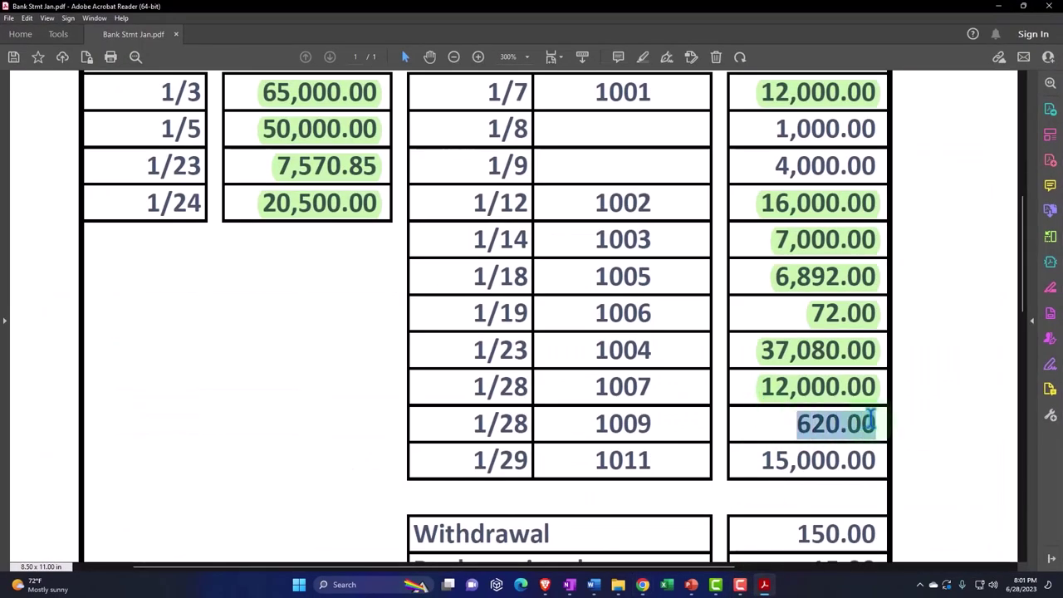
pyautogui.moveTo(870, 418); pyautogui.dragTo(883, 418)
pyautogui.click(884, 399)
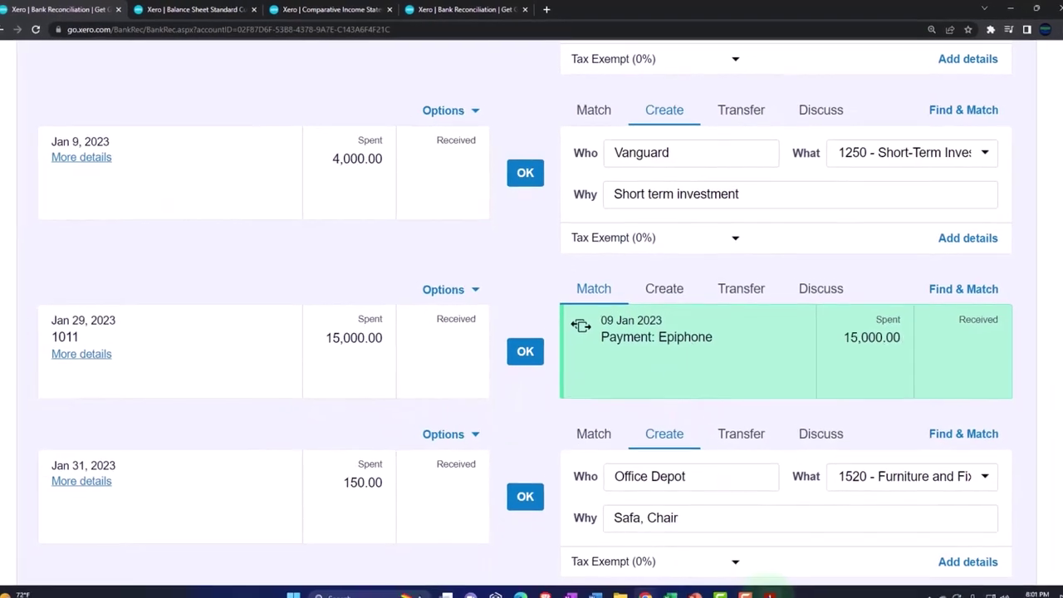
# Check and reconcile check 1011 in Xero with the suggested Epiphone 15,000.00 payment, highlighting that amount on the Acrobat bank statement.
pyautogui.click(765, 585)
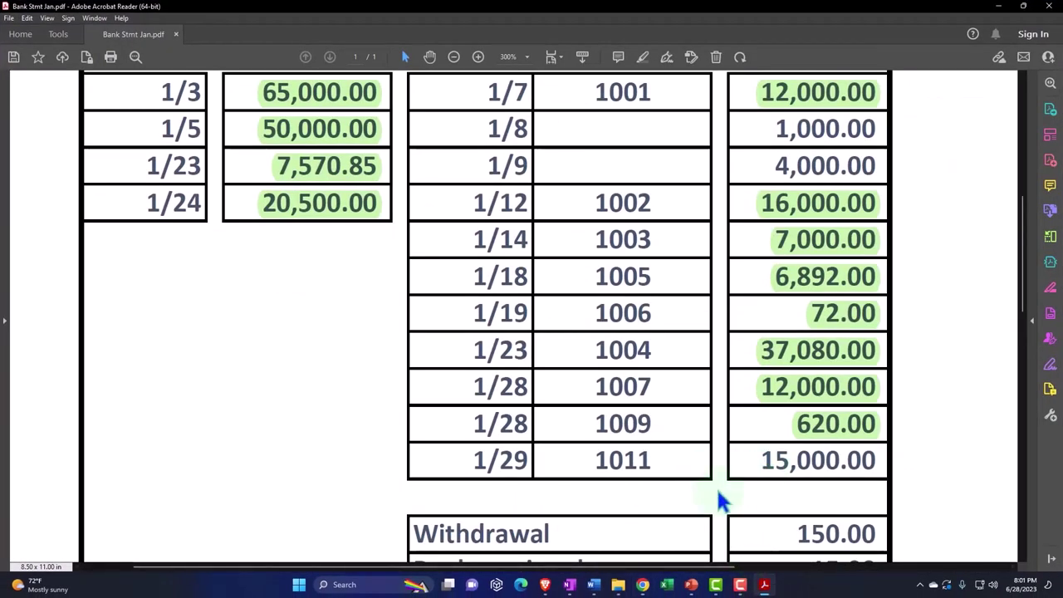
pyautogui.click(765, 585)
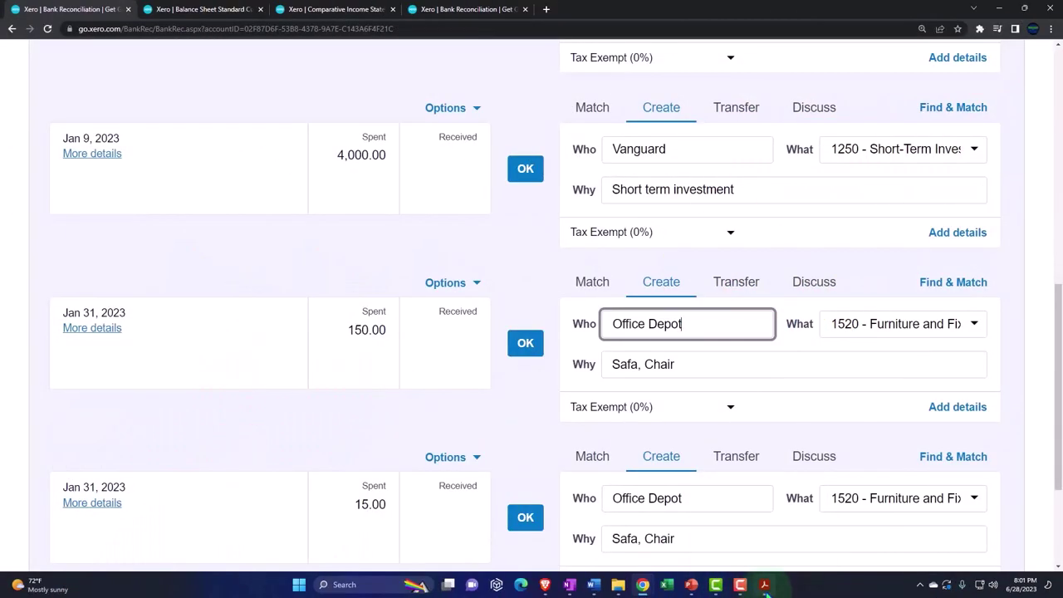
pyautogui.click(765, 585)
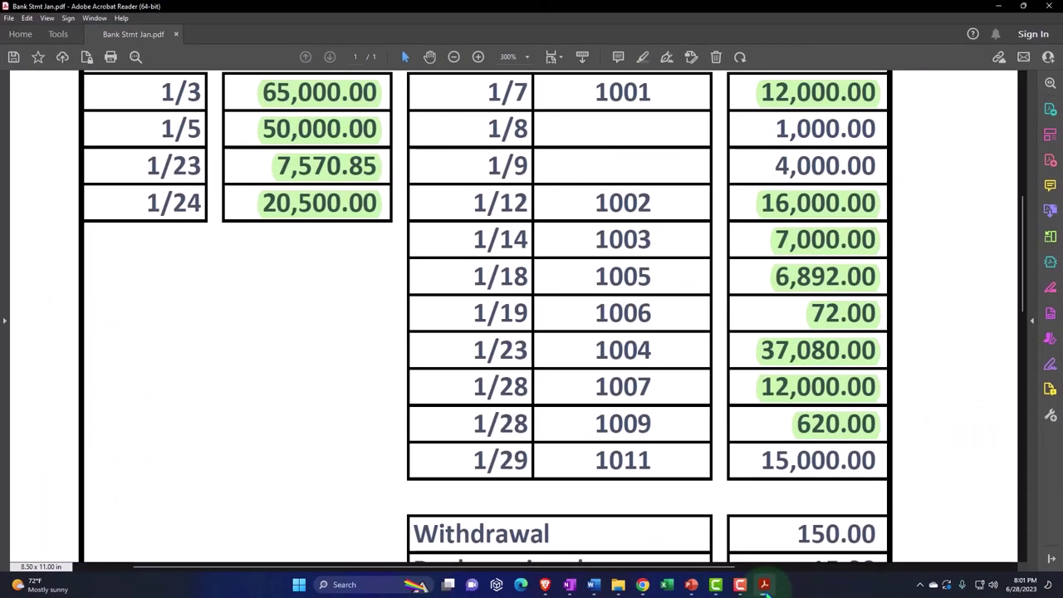
pyautogui.moveTo(767, 463); pyautogui.dragTo(874, 467)
pyautogui.click(883, 435)
# Look through the unreconciled transactions in Xero for matches to the Jan 31 150.00 and Jan 9 4,000.00 withdrawals, and cancel the matching.
pyautogui.scroll(-1, 880, 445)
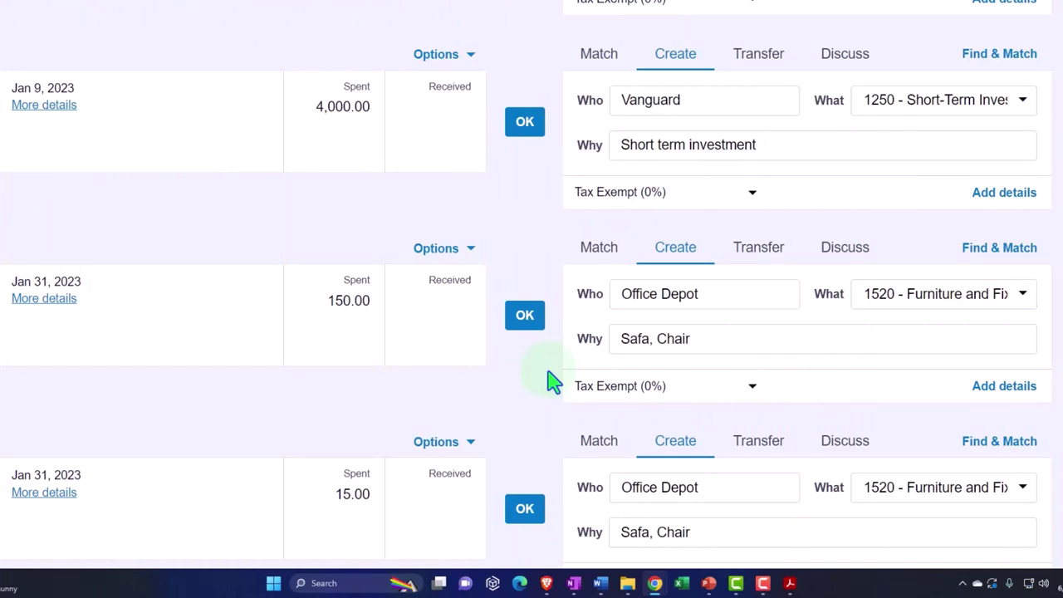
pyautogui.click(599, 248)
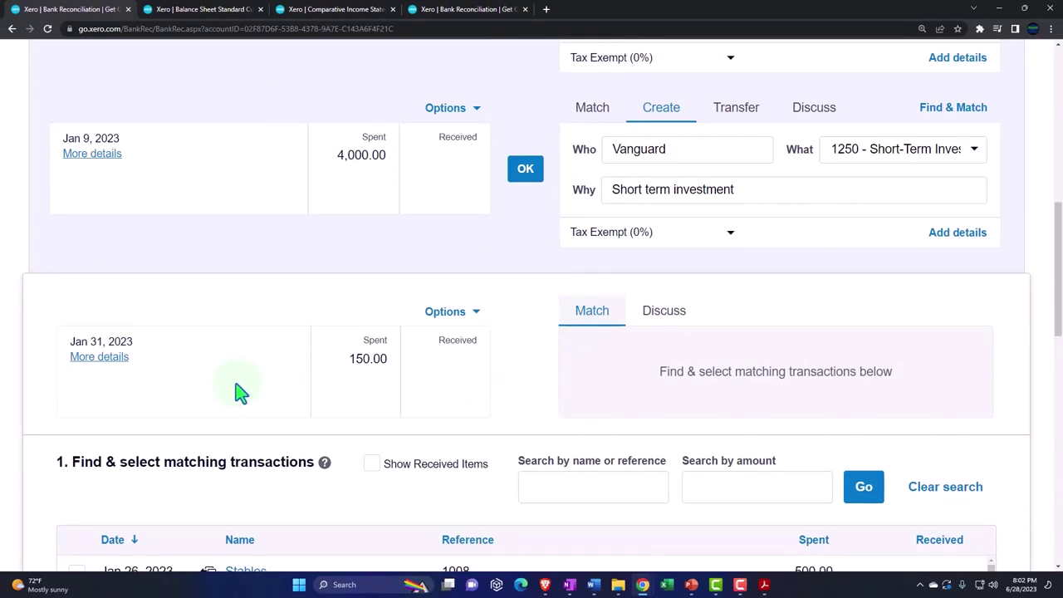
pyautogui.scroll(-3, 241, 394)
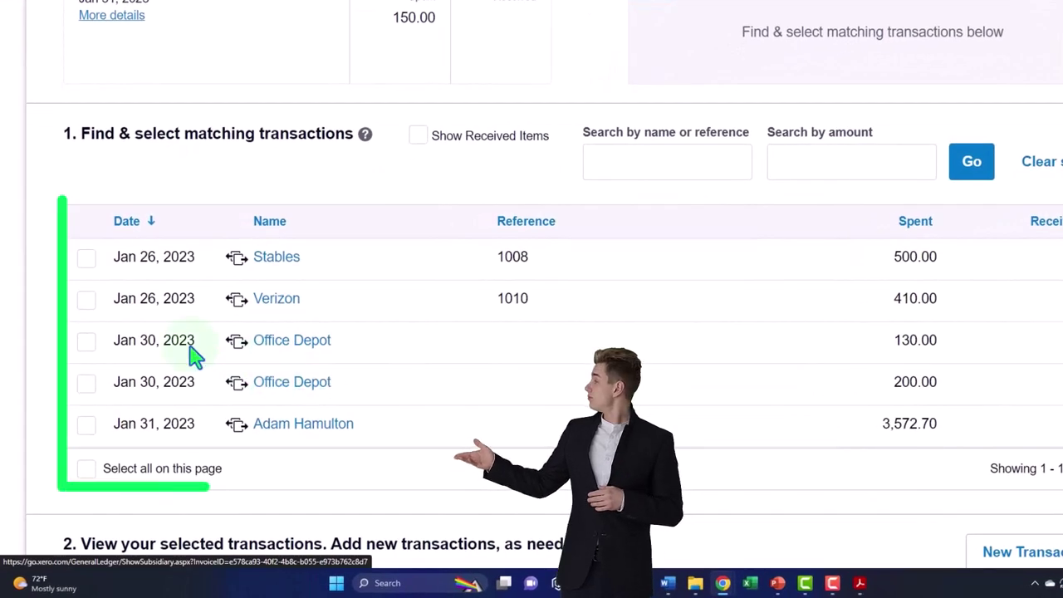
pyautogui.scroll(-3, 91, 353)
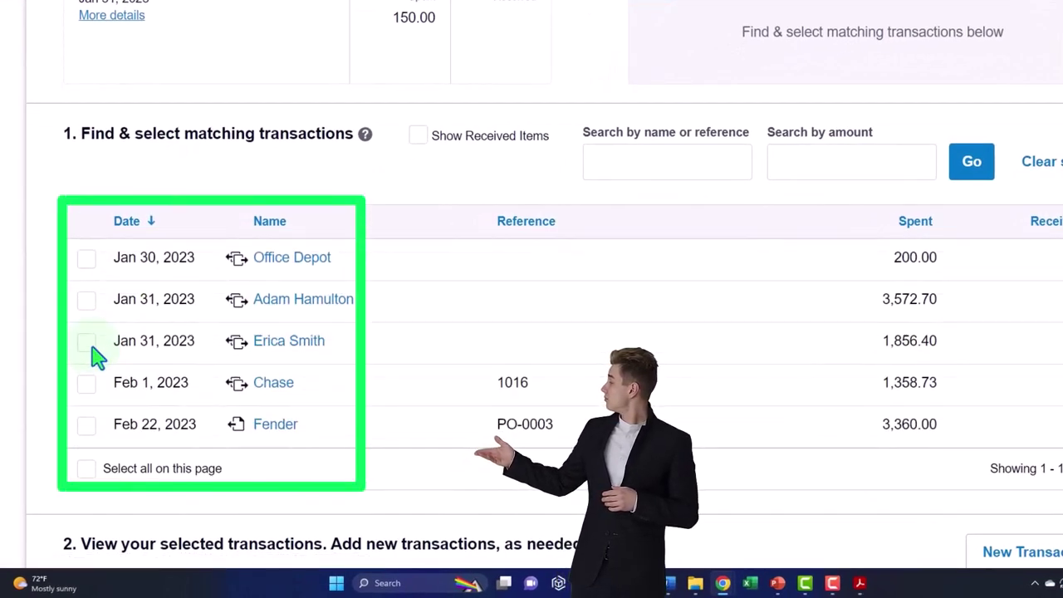
pyautogui.scroll(3, 91, 353)
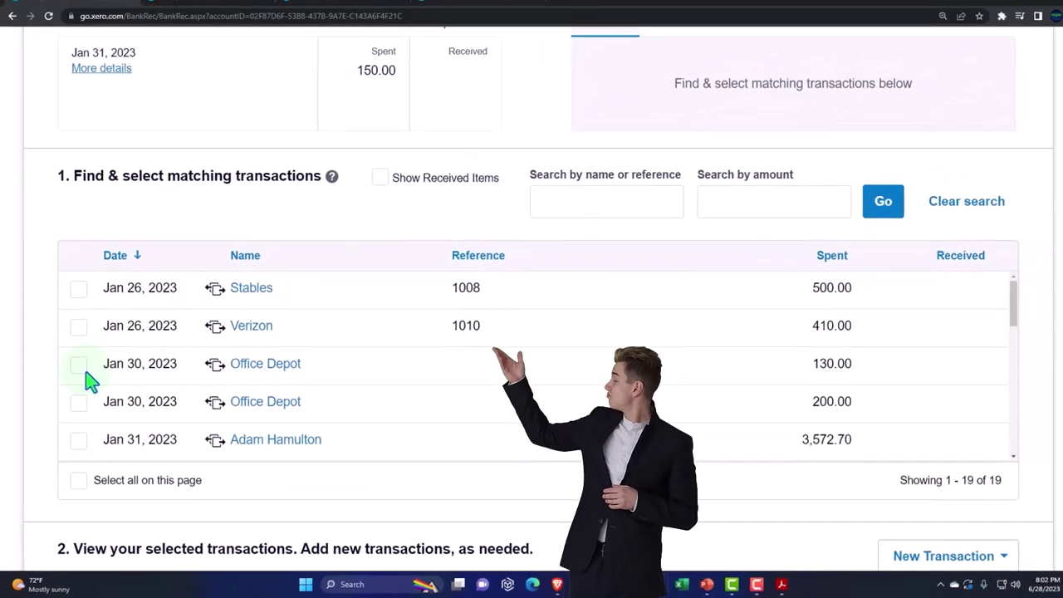
pyautogui.scroll(3, 55, 384)
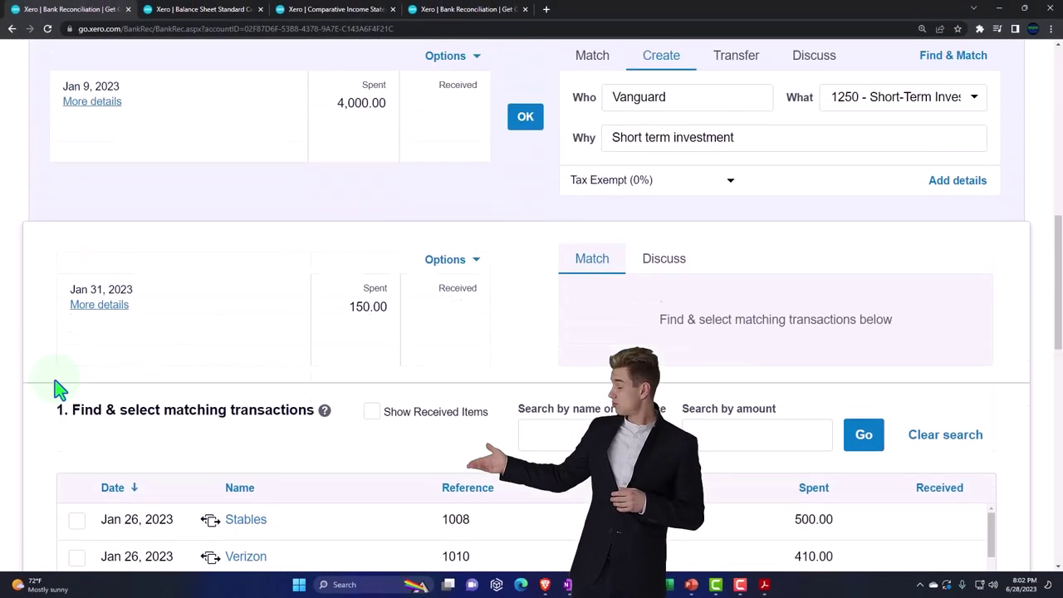
pyautogui.click(686, 306)
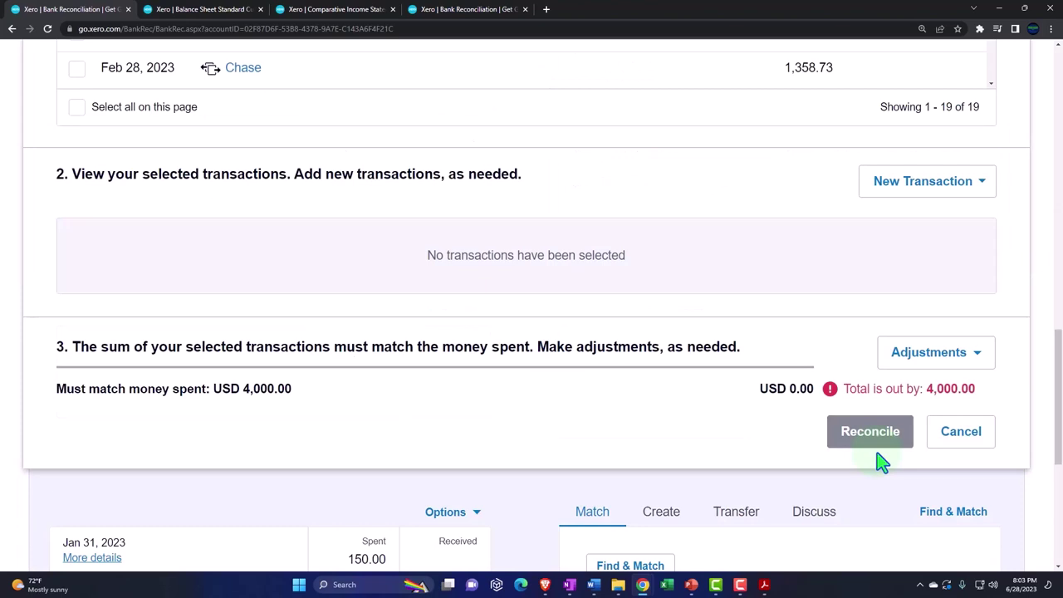
pyautogui.click(959, 434)
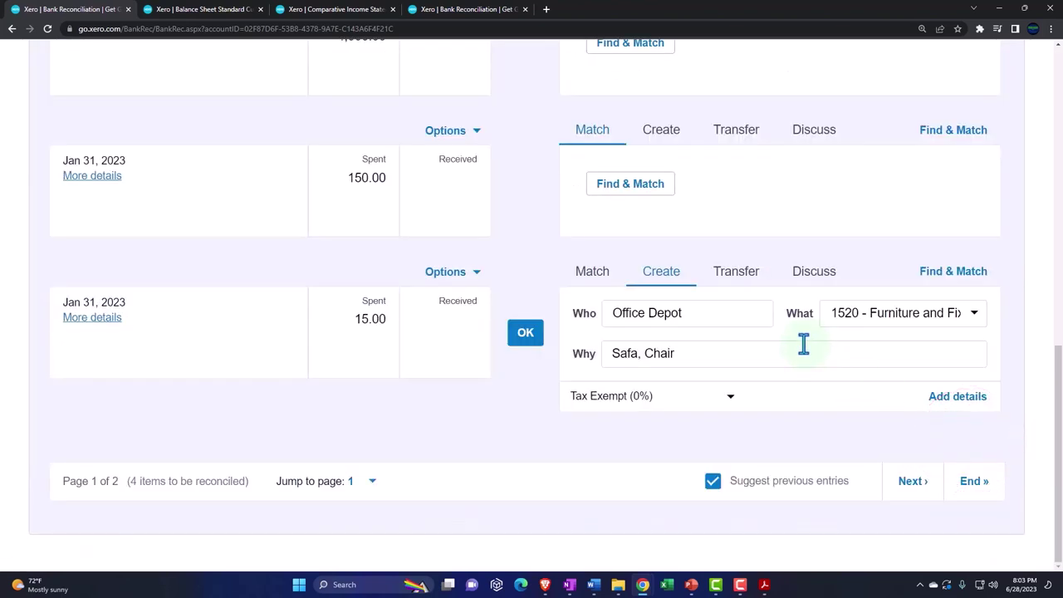
# Return the Jan 9 4,000.00 and Jan 31 150.00 statement lines from matching to creating new transactions.
pyautogui.scroll(3, 705, 409)
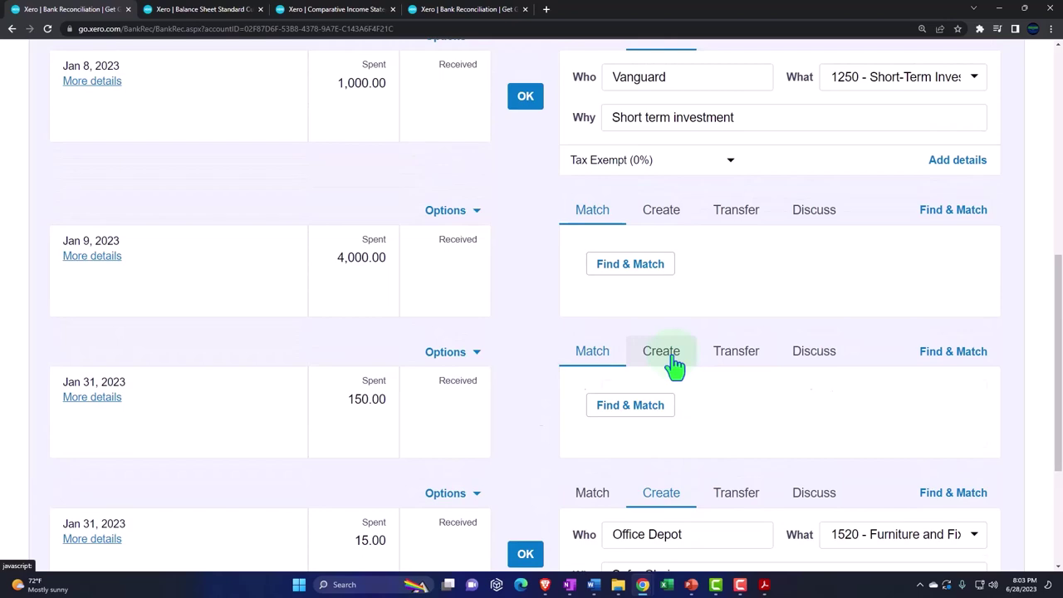
pyautogui.click(662, 352)
pyautogui.click(662, 211)
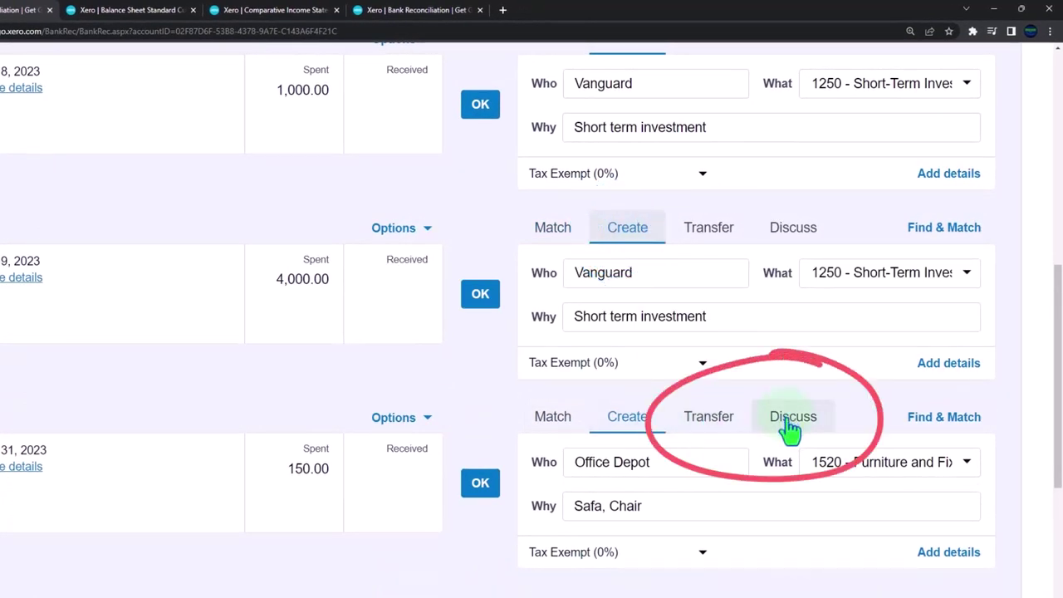
pyautogui.click(631, 436)
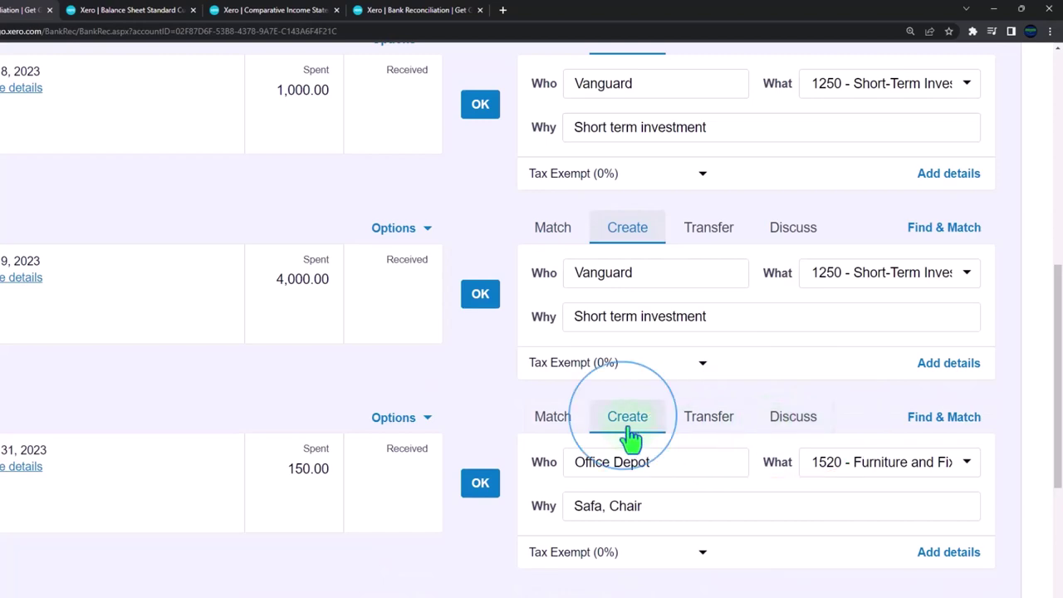
# Check the 150.00 withdrawal and 15.00 bank service charges on the Acrobat bank statement and return to Xero.
pyautogui.scroll(-2, 631, 438)
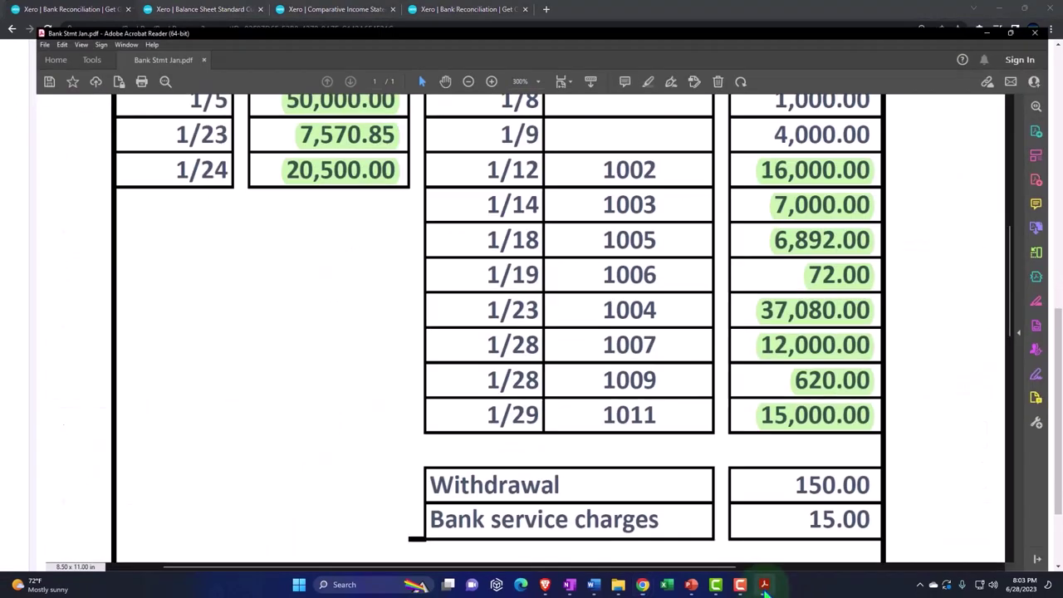
pyautogui.click(765, 585)
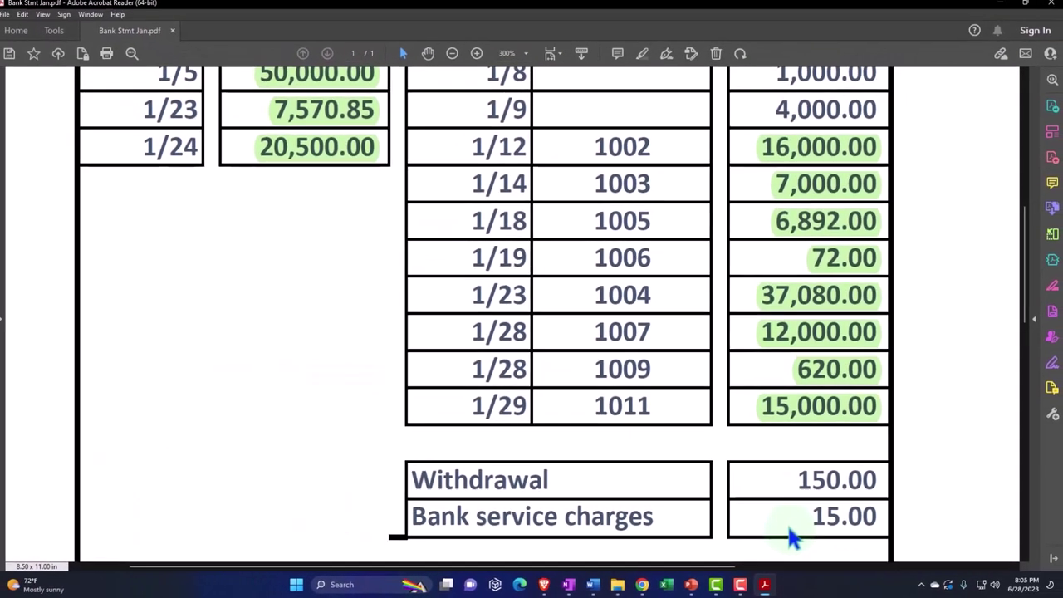
pyautogui.click(764, 585)
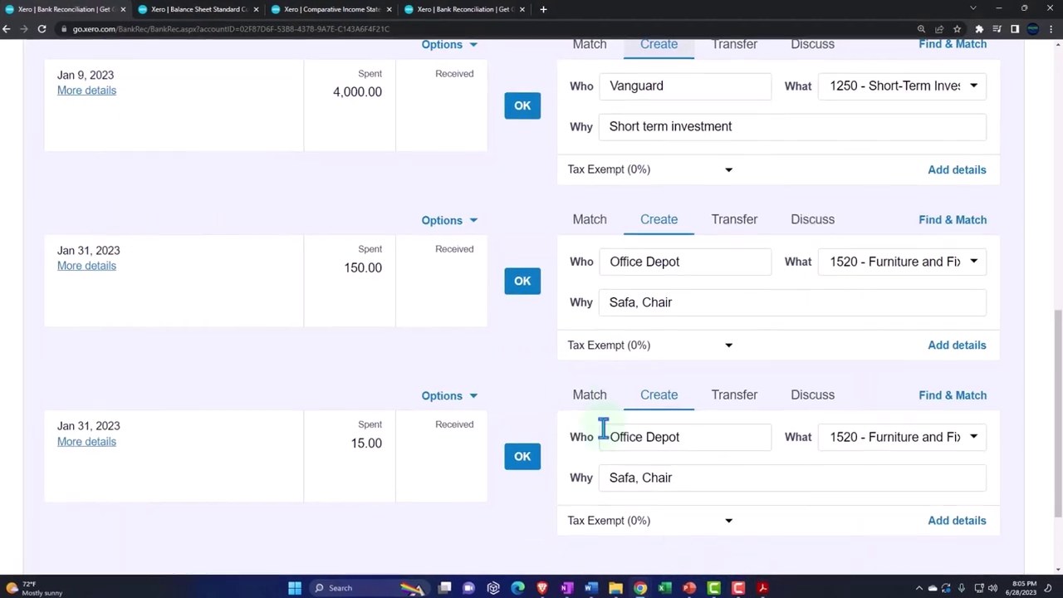
# Replace the payee of the Jan 31 150.00 withdrawal with a new contact named Misc.
pyautogui.click(705, 263)
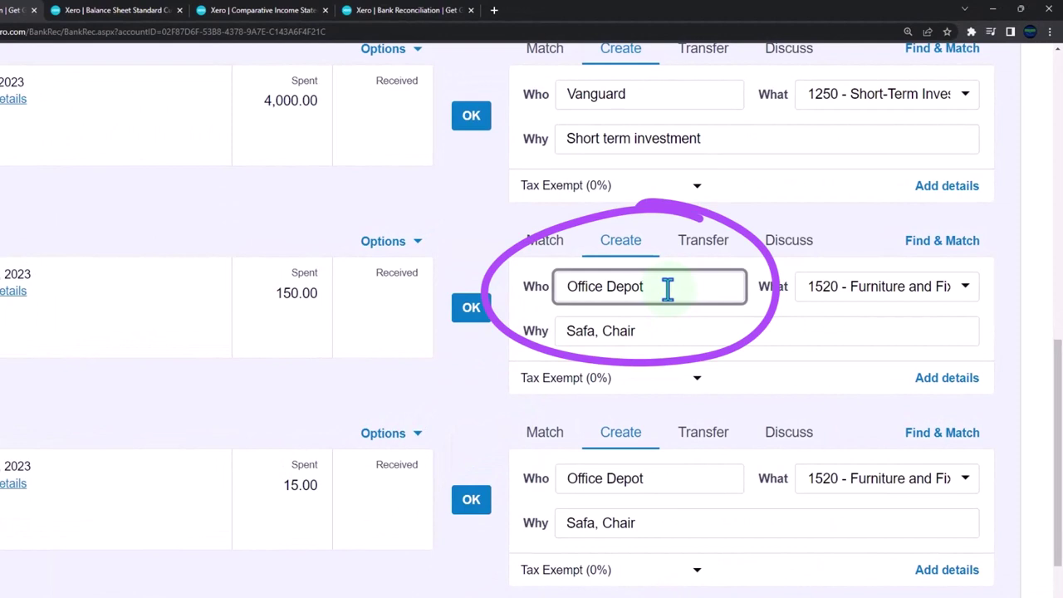
pyautogui.moveTo(668, 288); pyautogui.dragTo(543, 294)
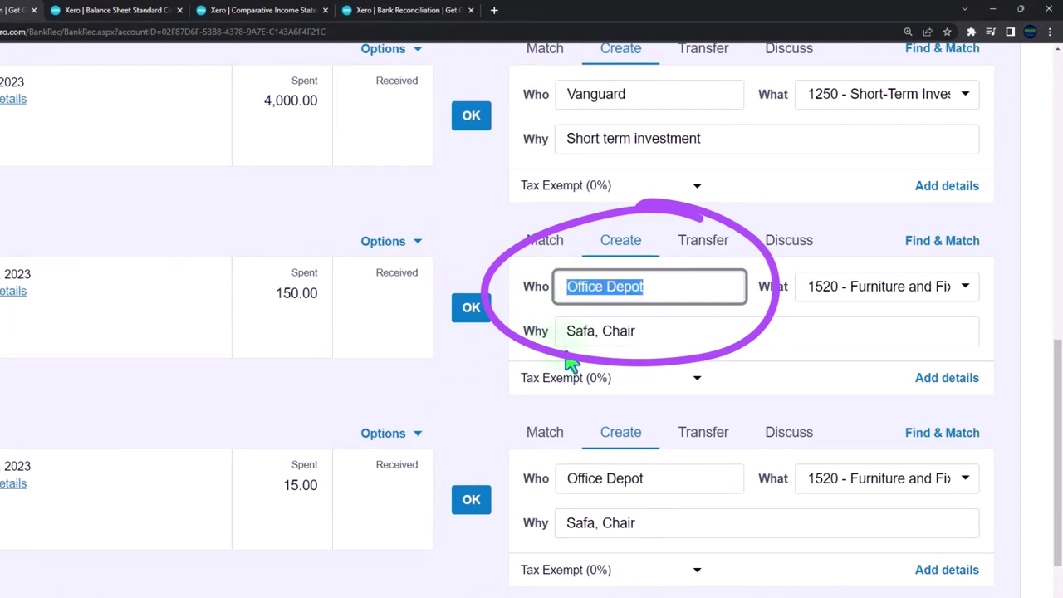
pyautogui.write('Misc')
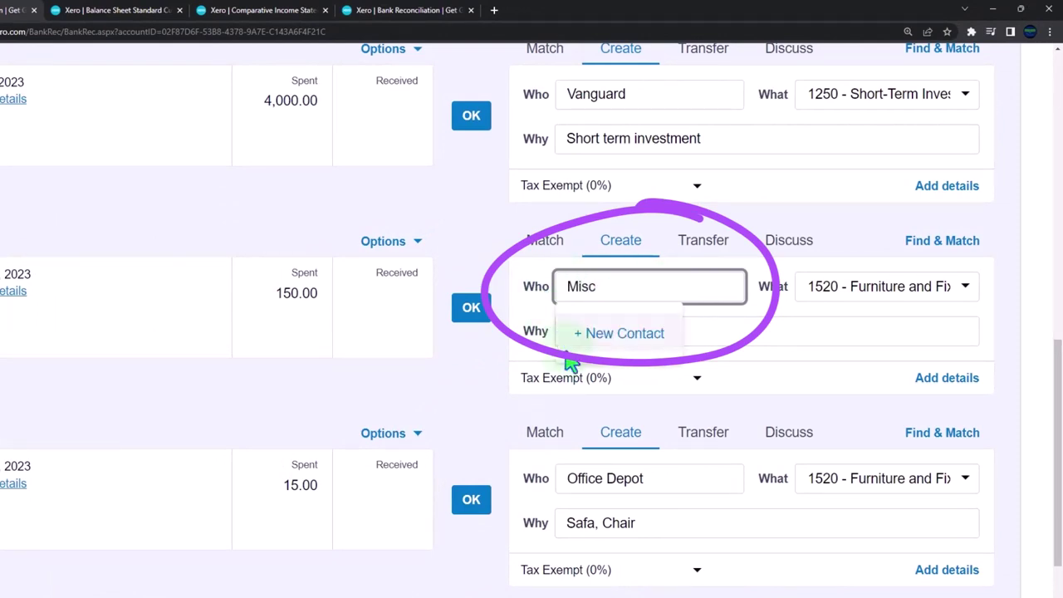
pyautogui.click(595, 336)
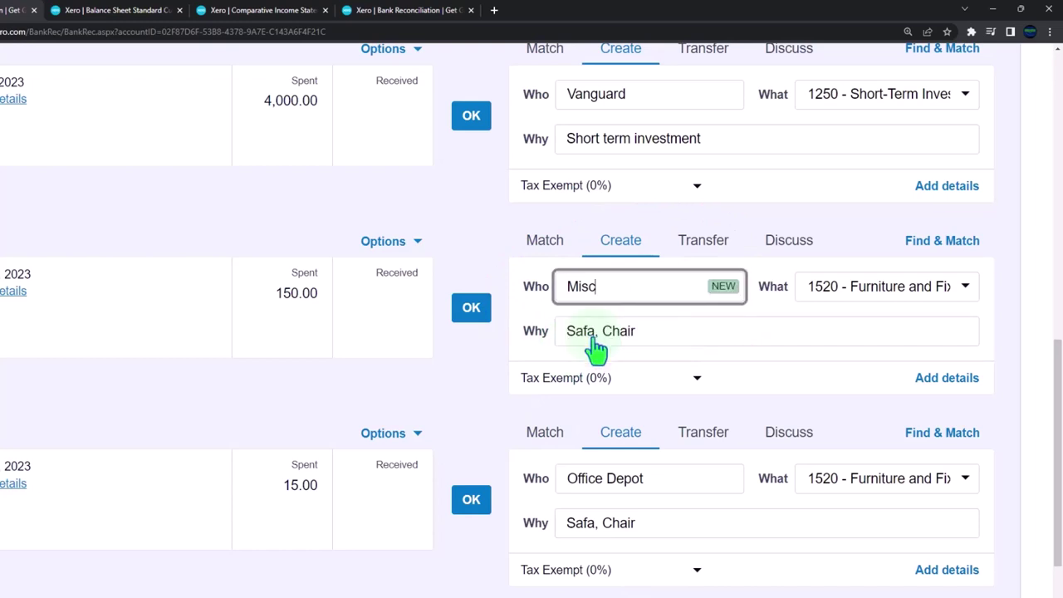
pyautogui.press('Tab')
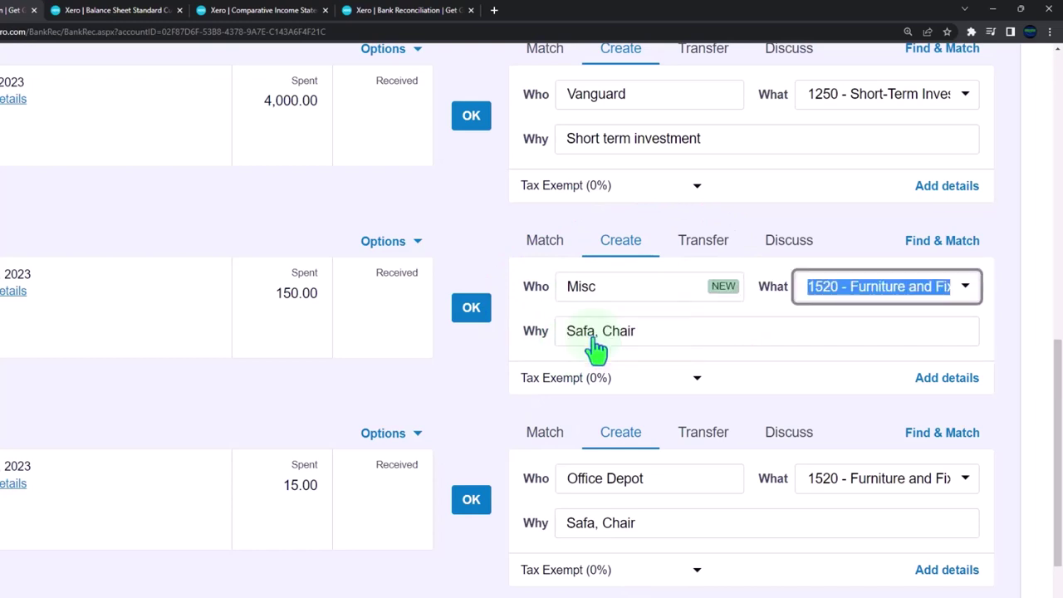
# Assign the Jan 31 150.00 withdrawal to the expense account 7050 - Miscellaneous.
pyautogui.click(967, 290)
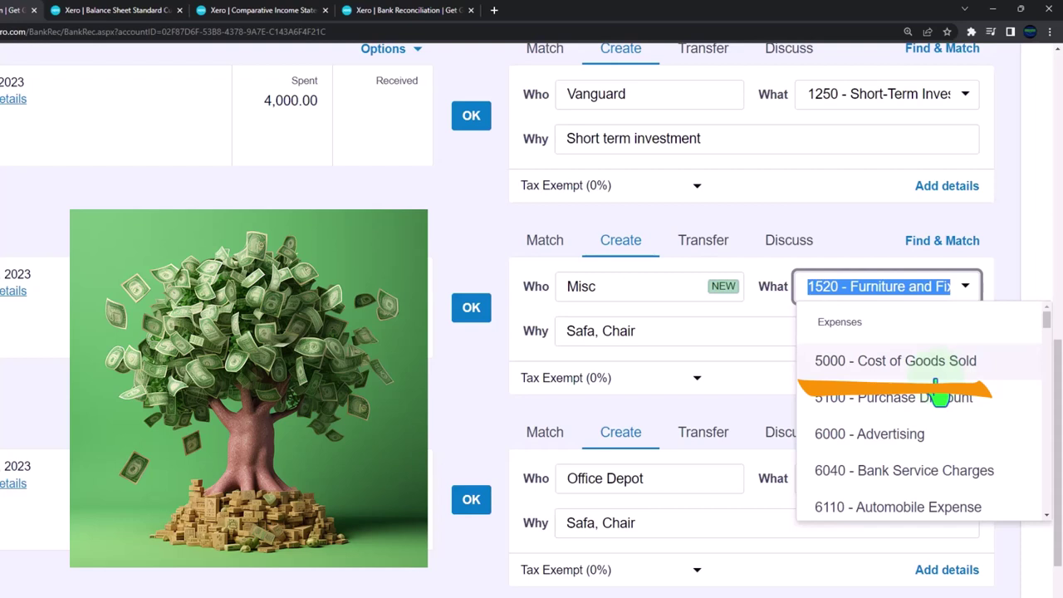
pyautogui.scroll(-1, 938, 398)
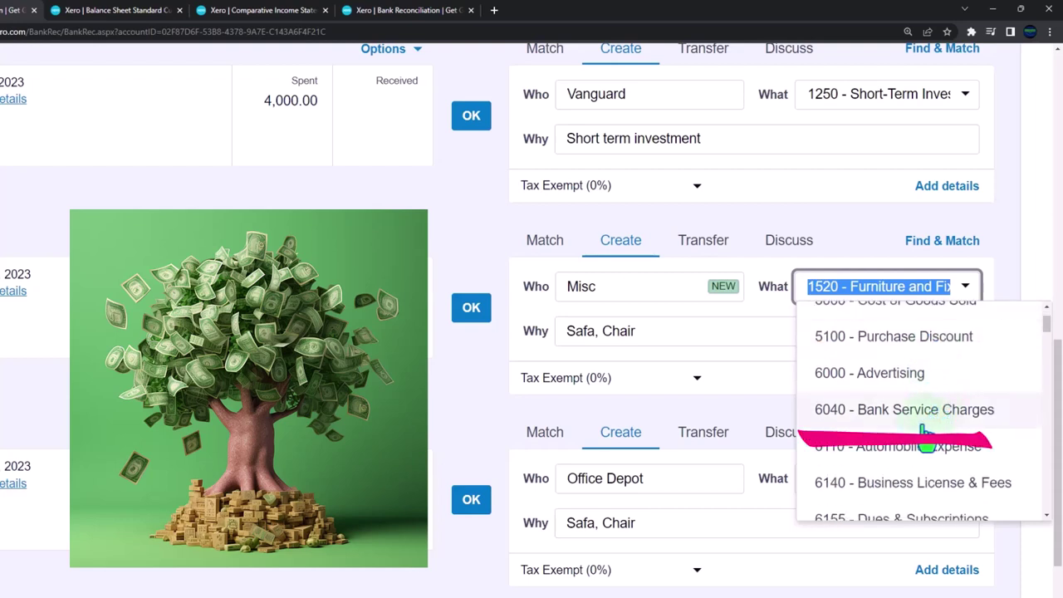
pyautogui.scroll(-2, 922, 423)
pyautogui.scroll(-1, 914, 411)
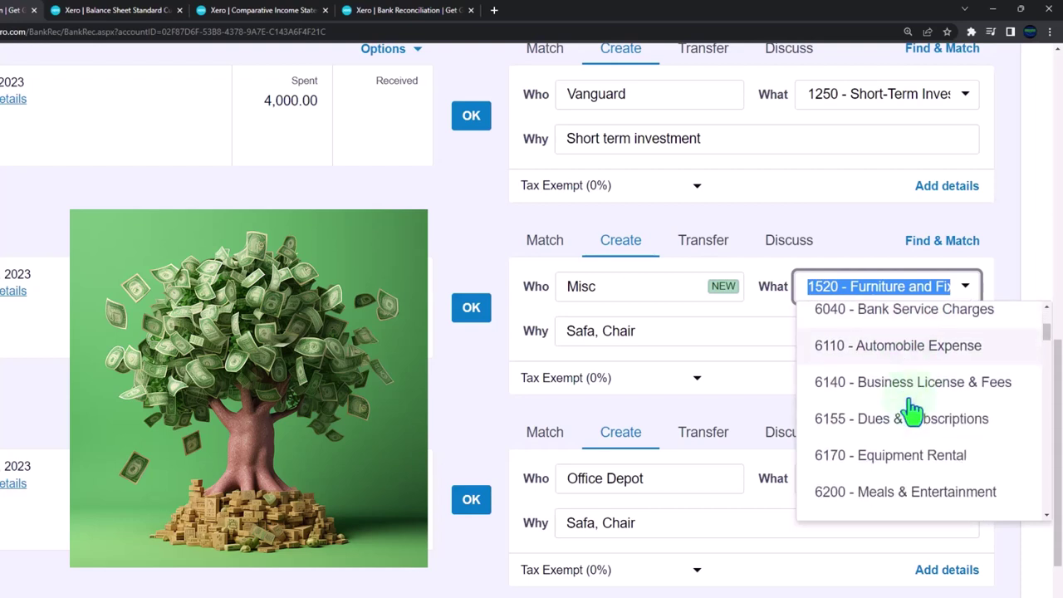
pyautogui.scroll(-4, 913, 415)
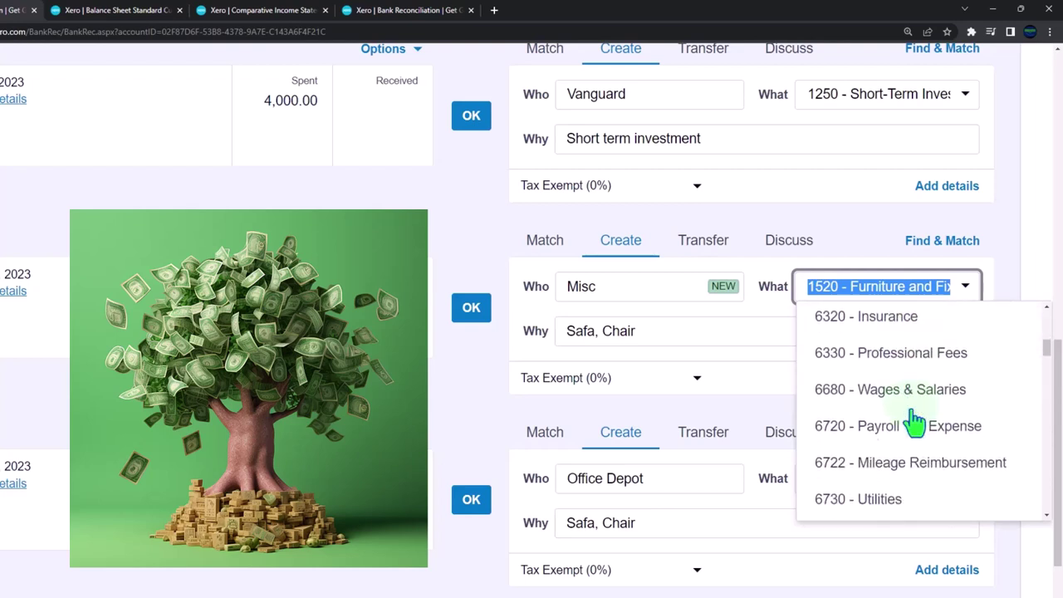
pyautogui.scroll(-5, 914, 422)
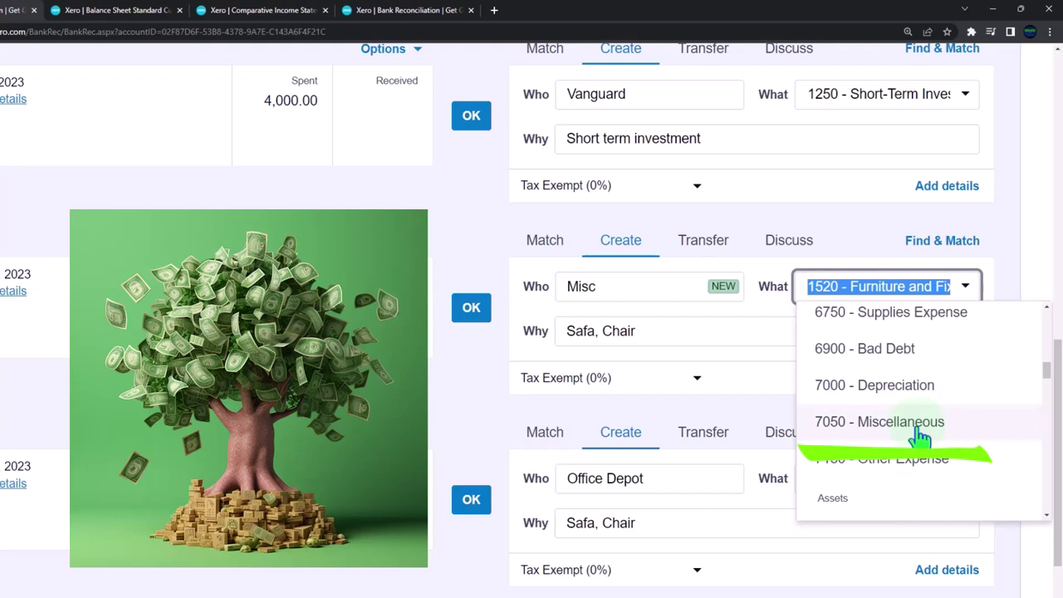
pyautogui.click(920, 431)
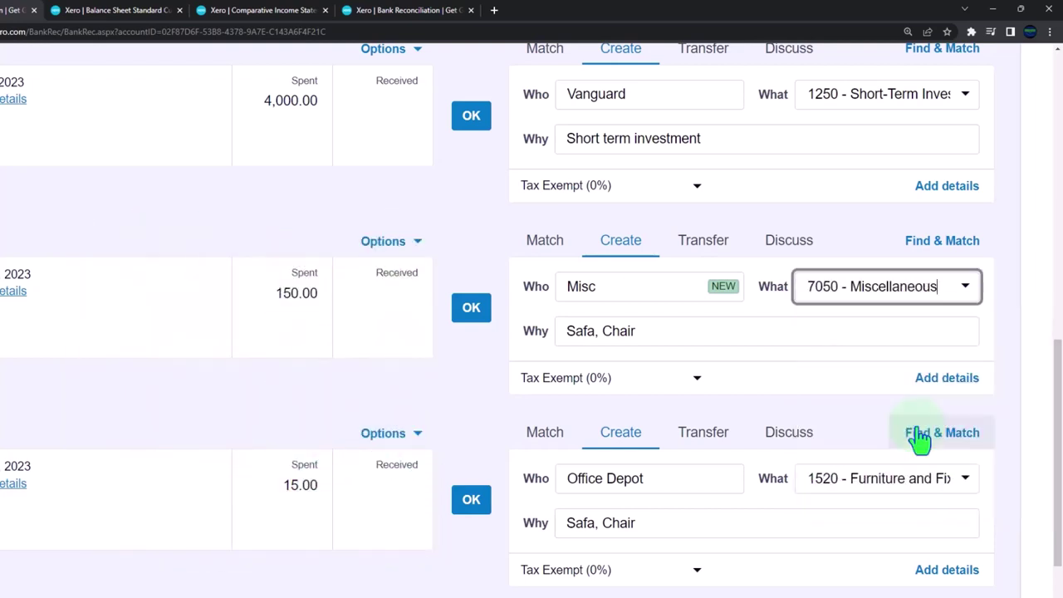
# Replace the reason given for the Jan 31 150.00 withdrawal with "Misc.".
pyautogui.moveTo(658, 330); pyautogui.dragTo(567, 330)
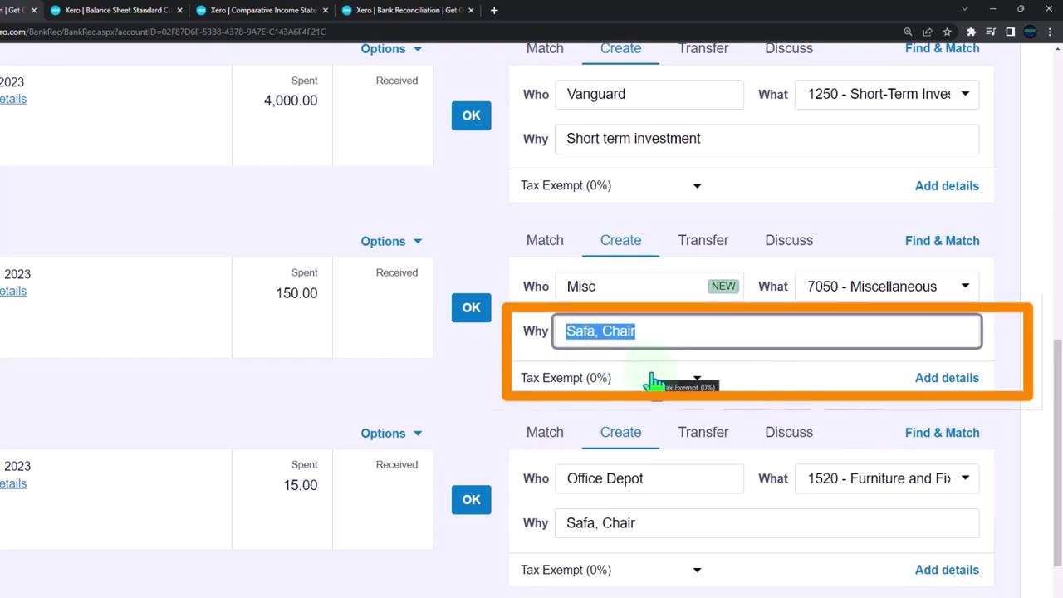
pyautogui.write('Misc')
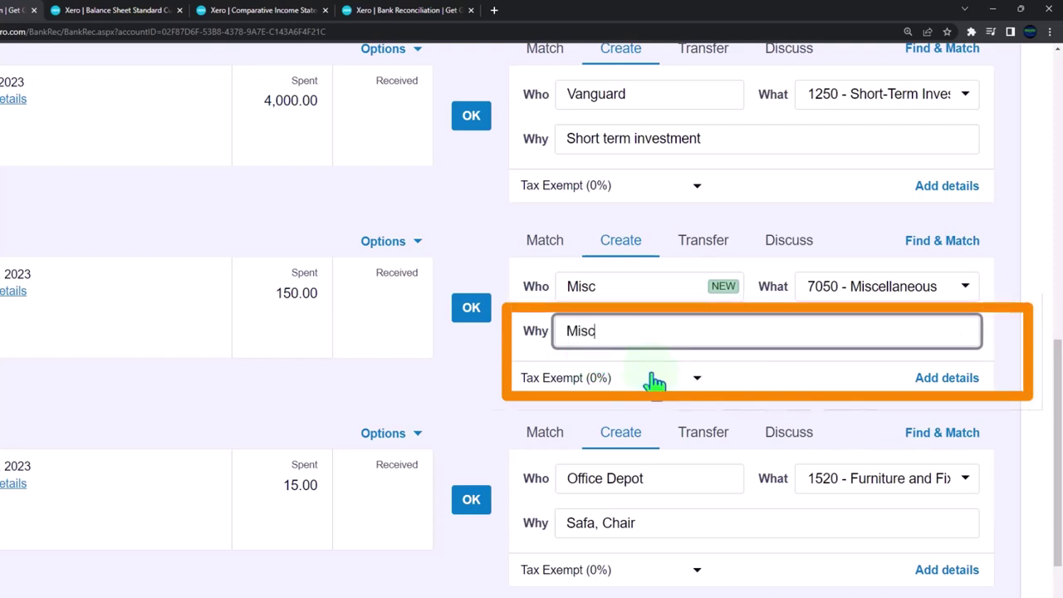
pyautogui.write('.')
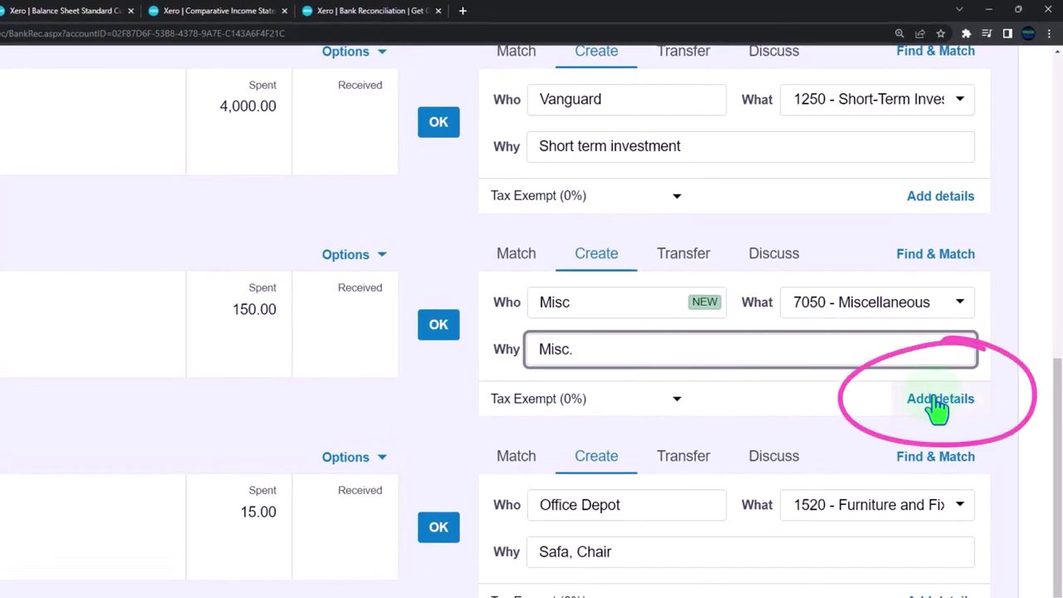
pyautogui.press('Tab')
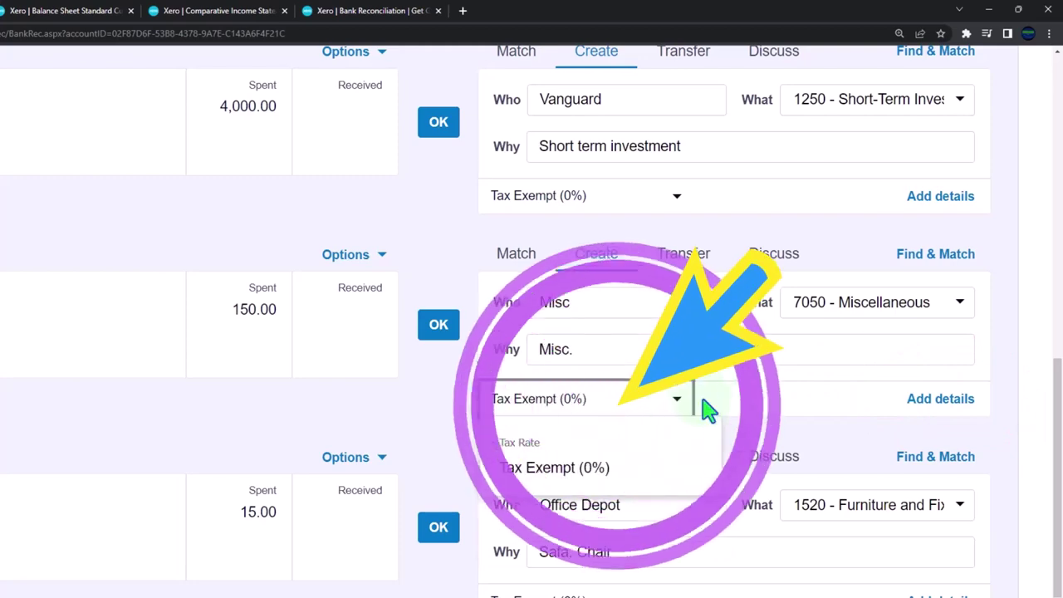
# Open the additional details of the Jan 31 150.00 withdrawal and review its payee, date, line item, account and totals.
pyautogui.click(940, 399)
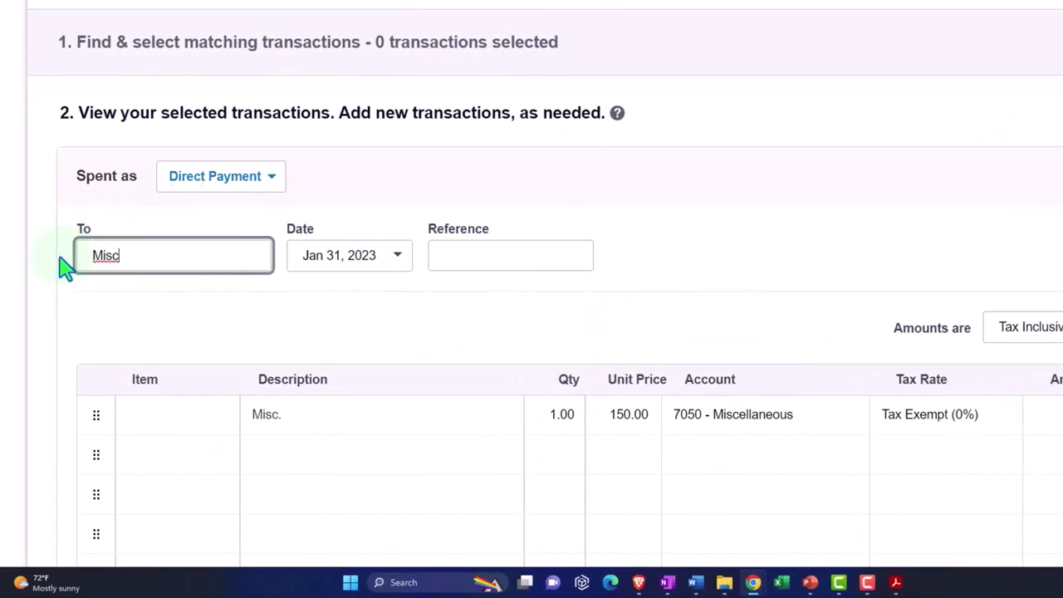
pyautogui.scroll(-1, 67, 266)
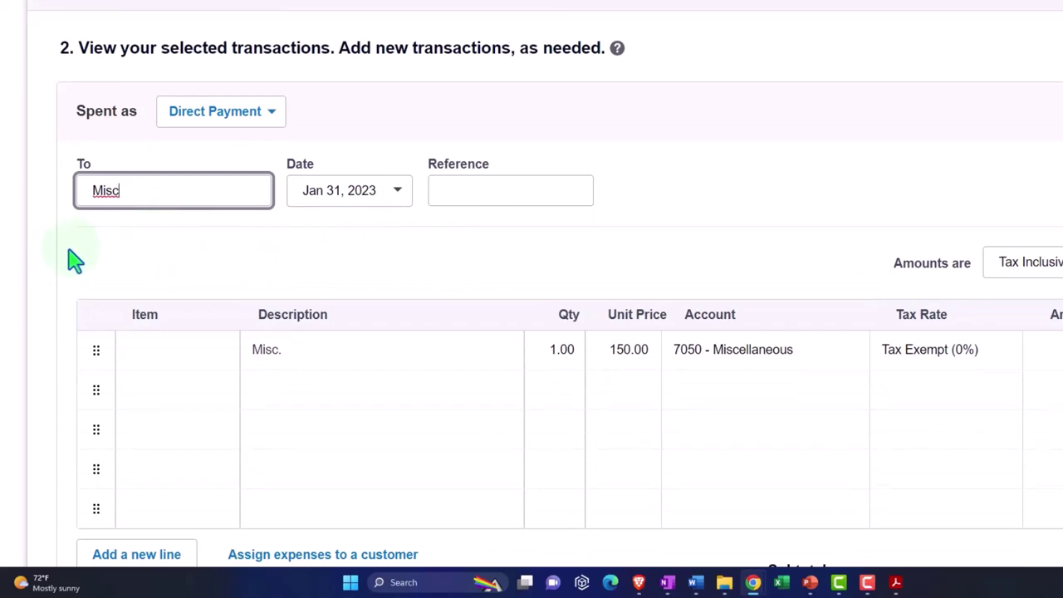
pyautogui.scroll(-2, 73, 261)
pyautogui.scroll(-2, 74, 261)
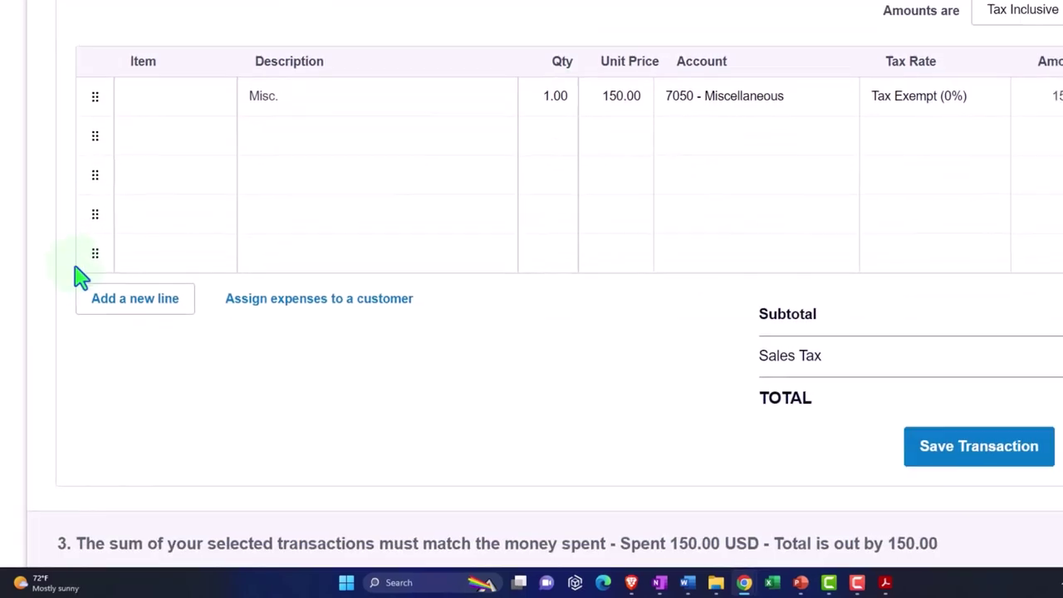
pyautogui.scroll(4, 921, 474)
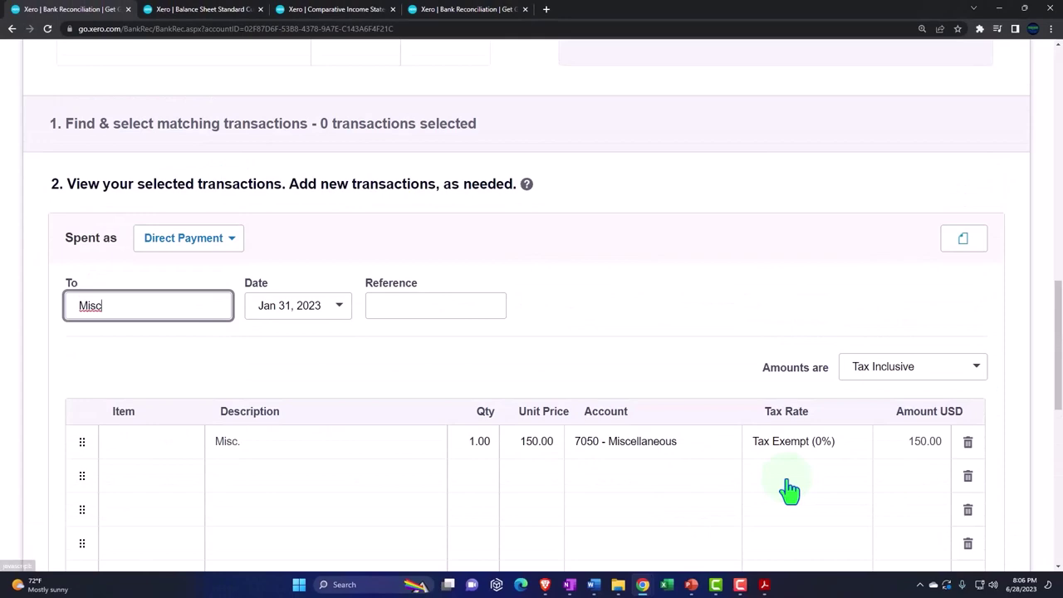
pyautogui.scroll(-3, 789, 488)
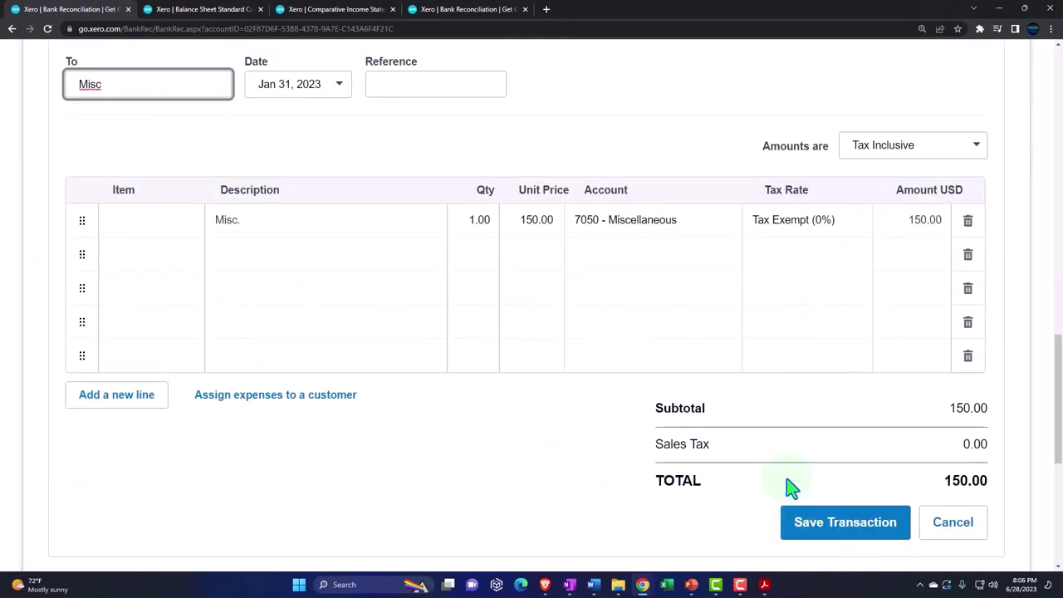
pyautogui.scroll(3, 515, 434)
pyautogui.scroll(-3, 441, 428)
pyautogui.scroll(-1, 440, 428)
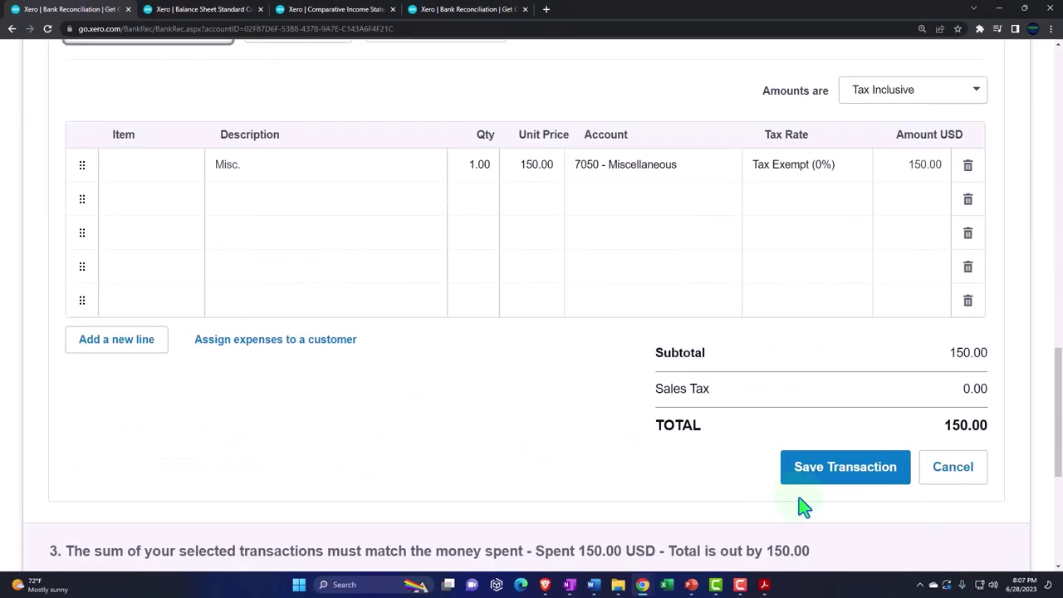
# Save the Jan 31 150.00 Misc. transaction, check its match against the bank statement line, and reconcile it.
pyautogui.click(832, 482)
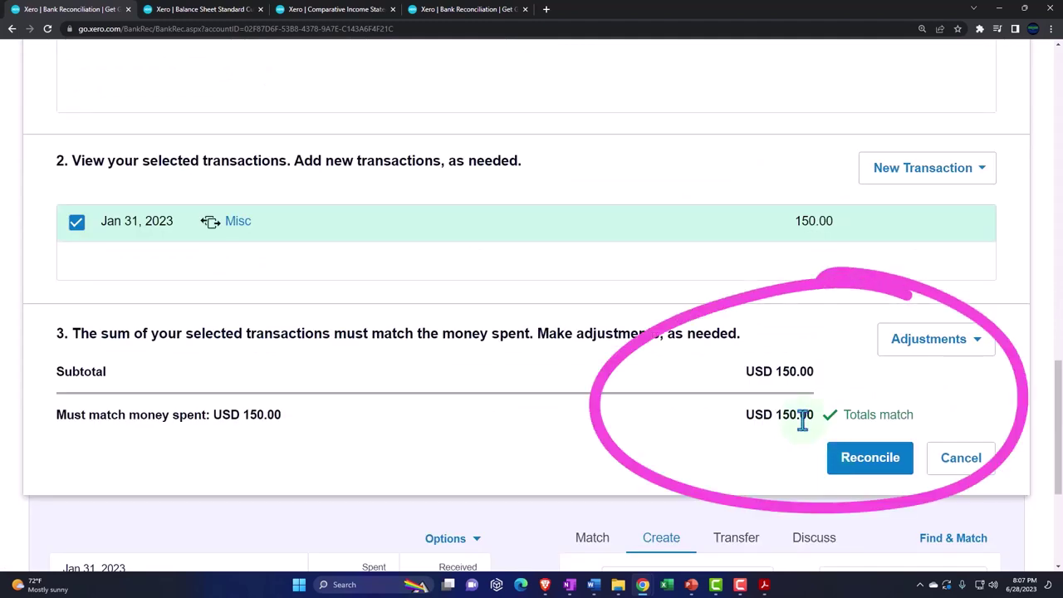
pyautogui.scroll(5, 802, 423)
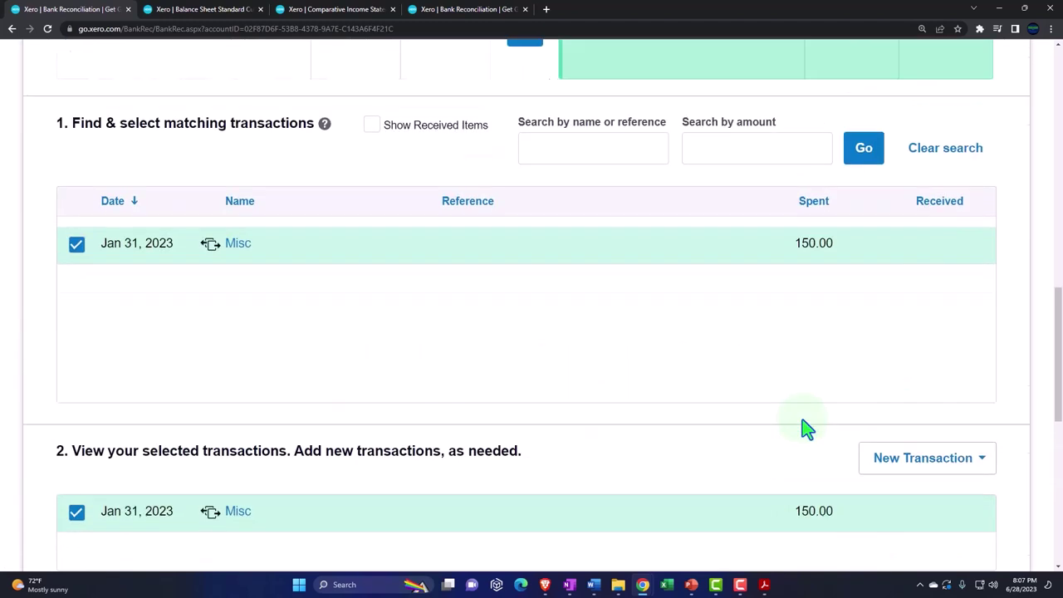
pyautogui.scroll(1, 806, 427)
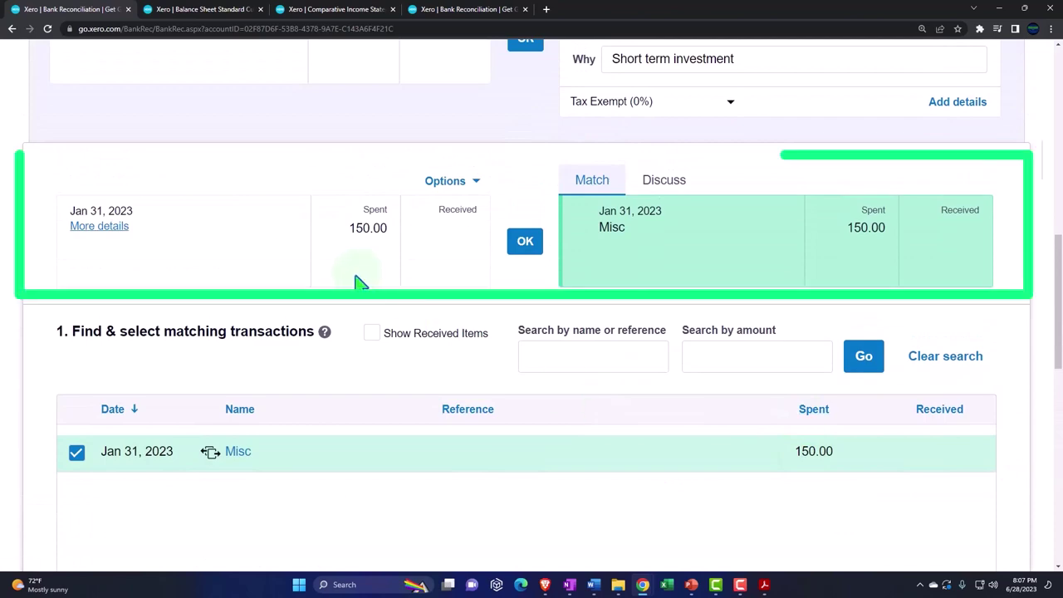
pyautogui.scroll(-4, 667, 404)
pyautogui.scroll(-3, 666, 404)
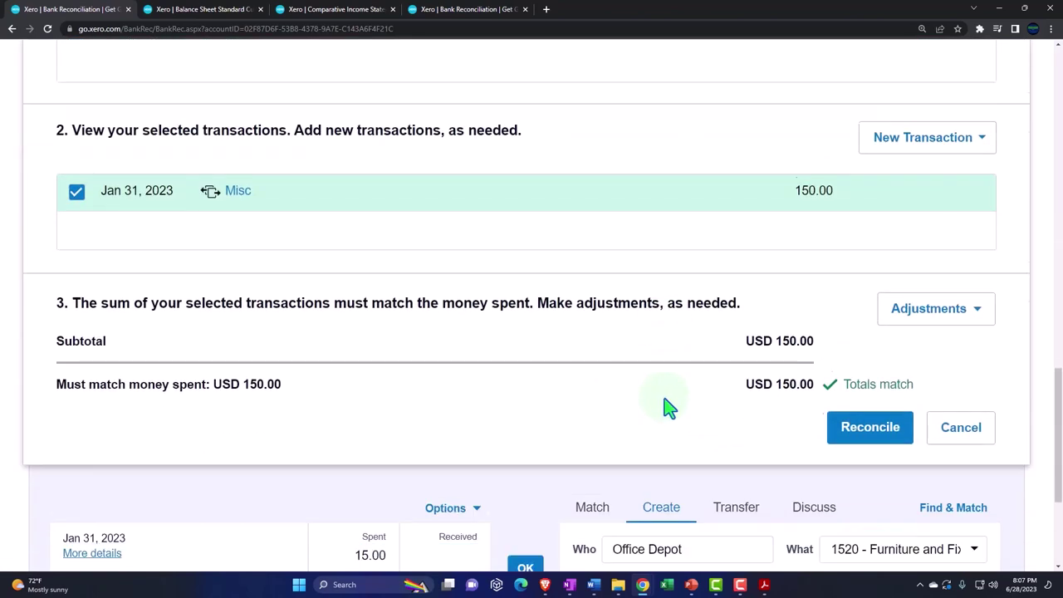
pyautogui.click(846, 414)
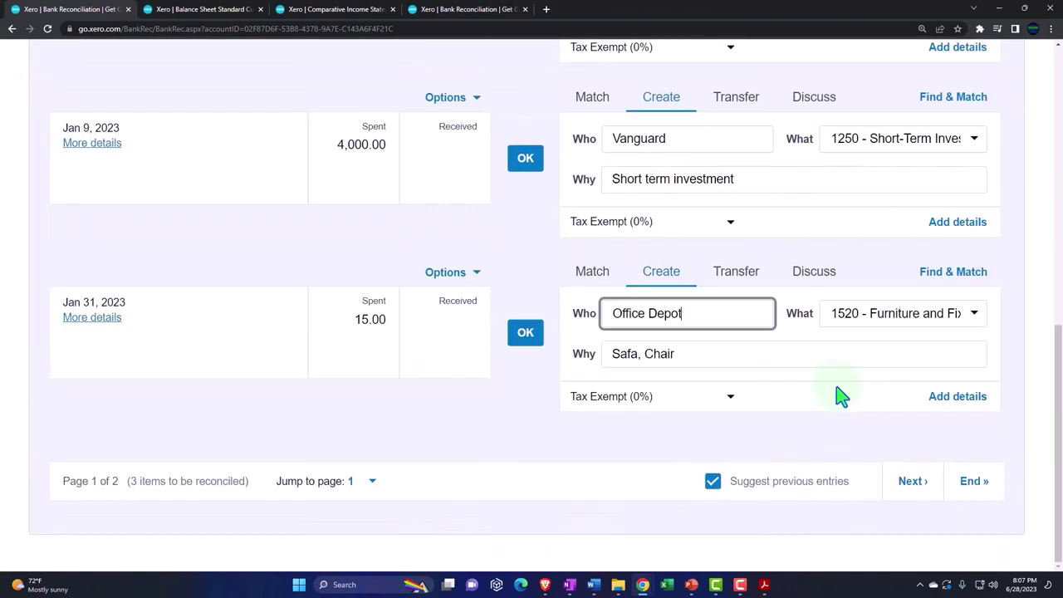
# Update the January 31, 2023 balance sheet and review its current assets.
pyautogui.scroll(3, 846, 414)
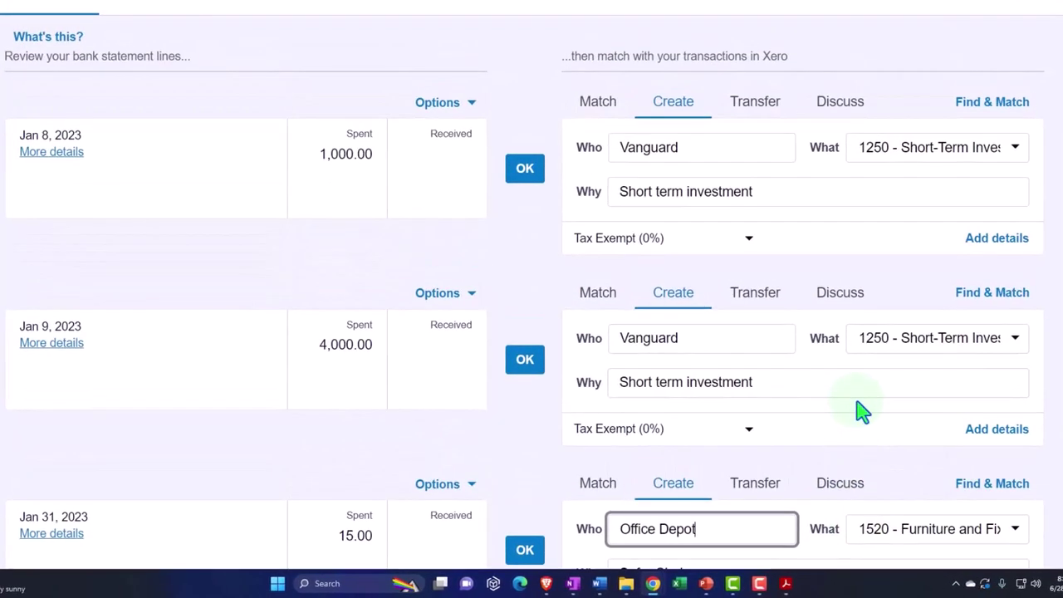
pyautogui.scroll(-4, 855, 405)
pyautogui.scroll(2, 855, 405)
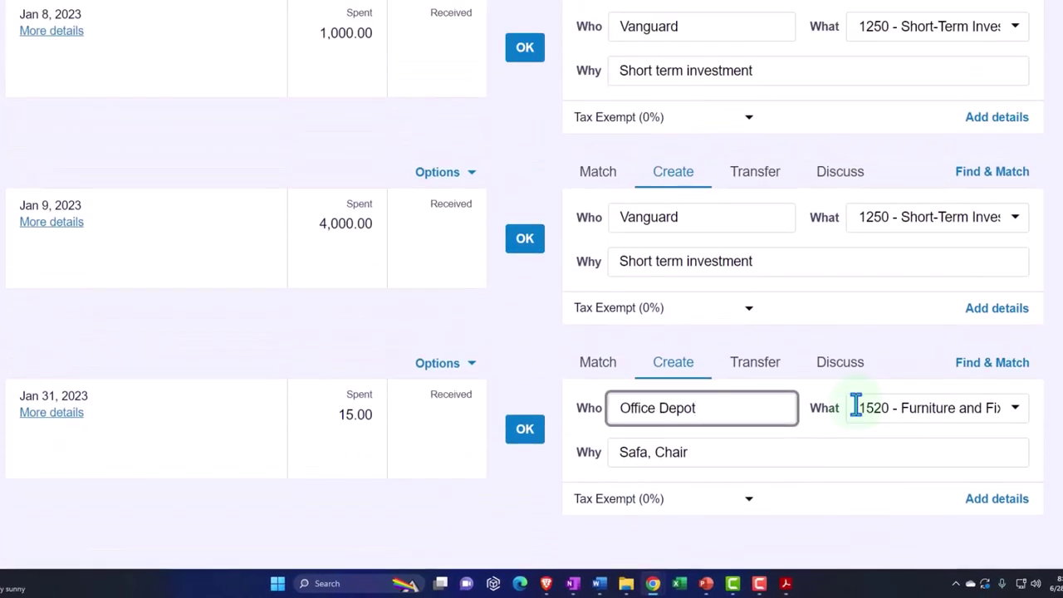
pyautogui.click(221, 10)
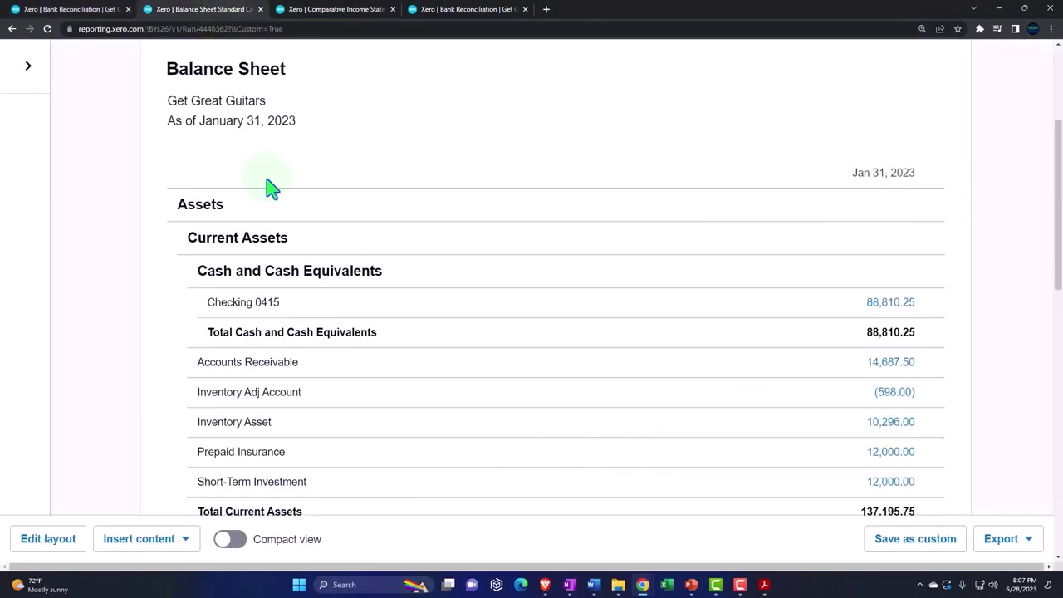
pyautogui.scroll(3, 282, 241)
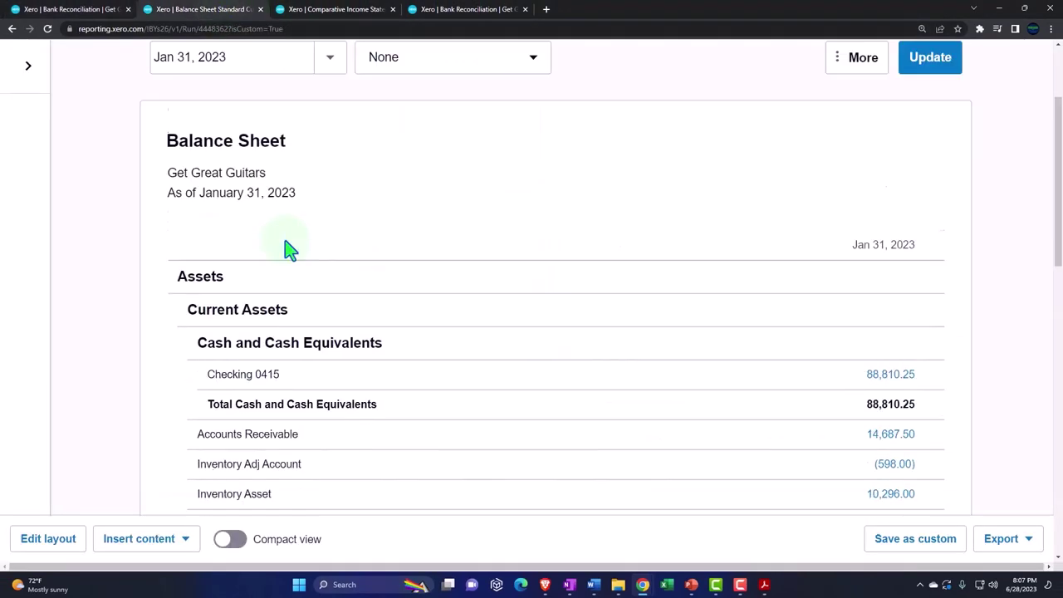
pyautogui.click(927, 215)
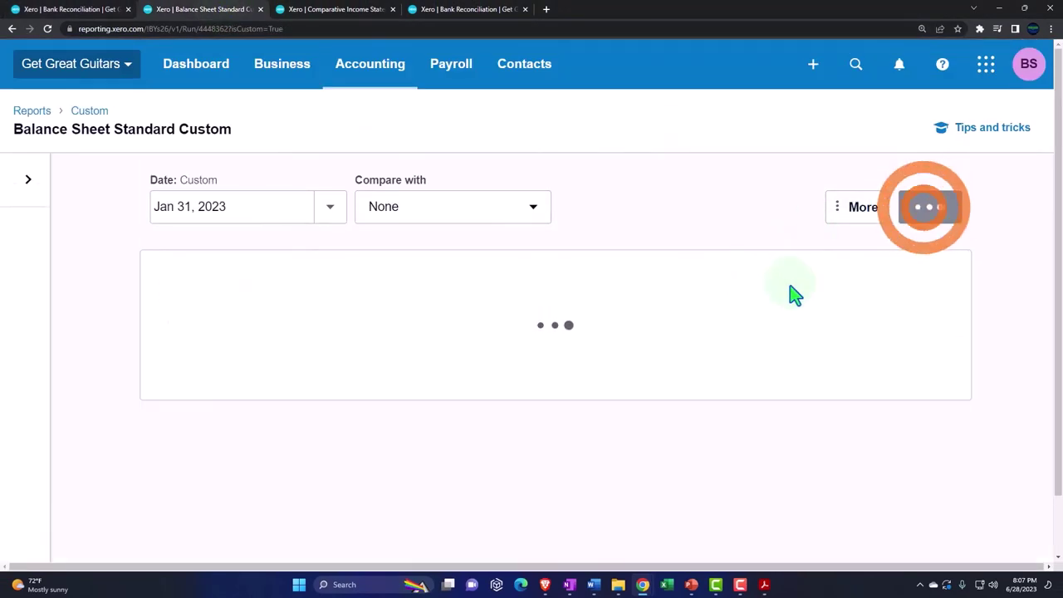
pyautogui.scroll(-3, 776, 282)
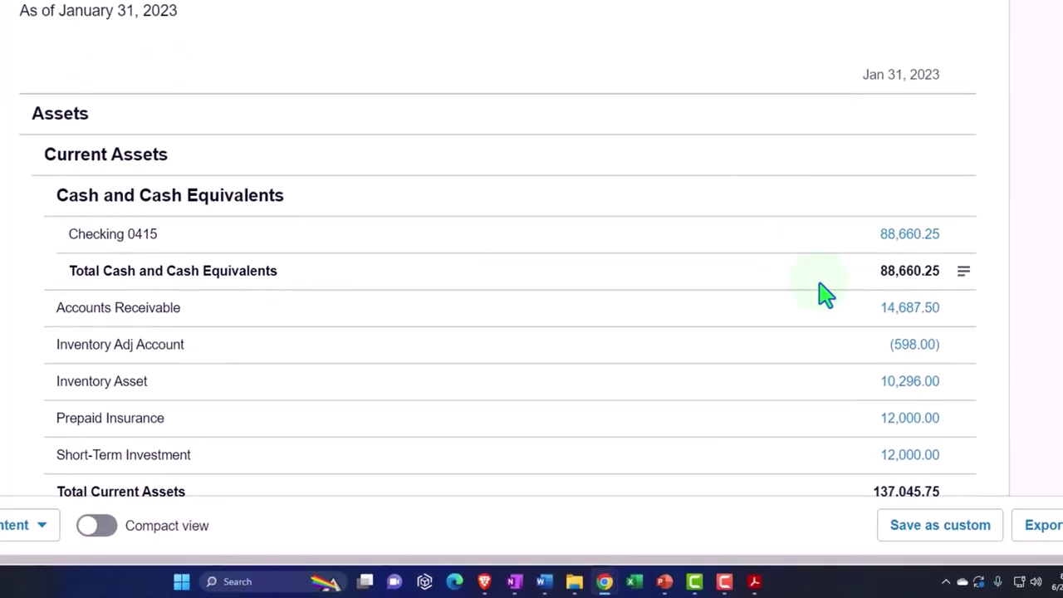
# Open the January 2023 transactions behind the Checking 0415 balance and examine the Jan 31 Misc entry.
pyautogui.click(862, 234)
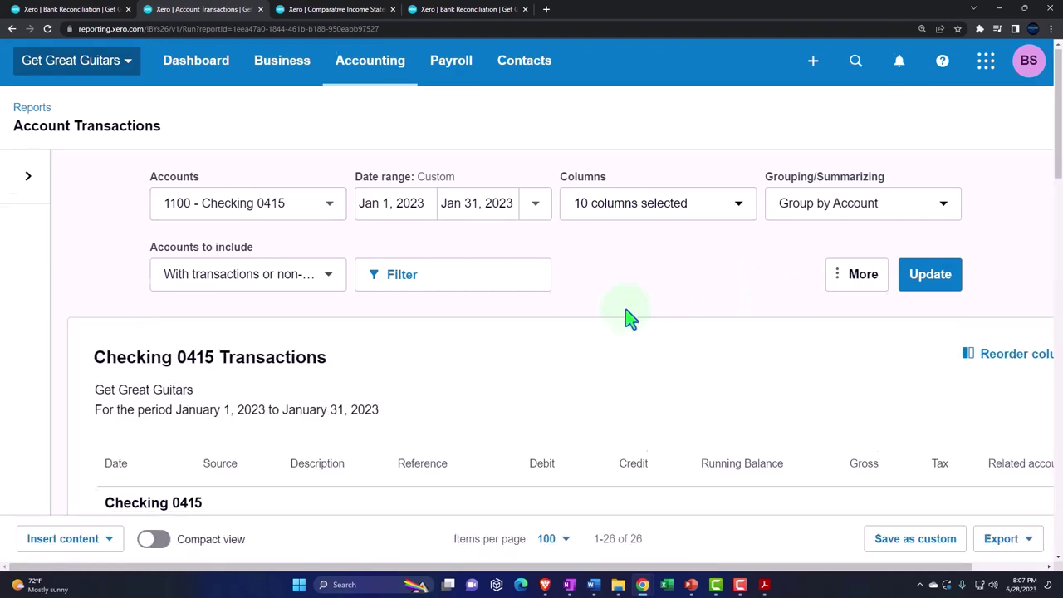
pyautogui.scroll(-4, 628, 318)
pyautogui.scroll(-15, 629, 318)
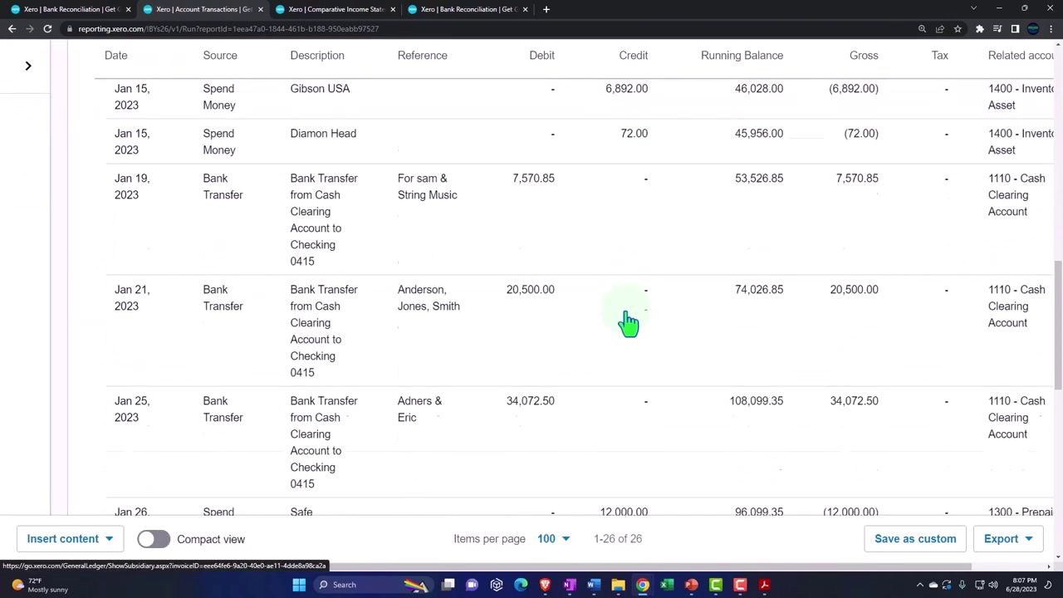
pyautogui.scroll(-3, 633, 328)
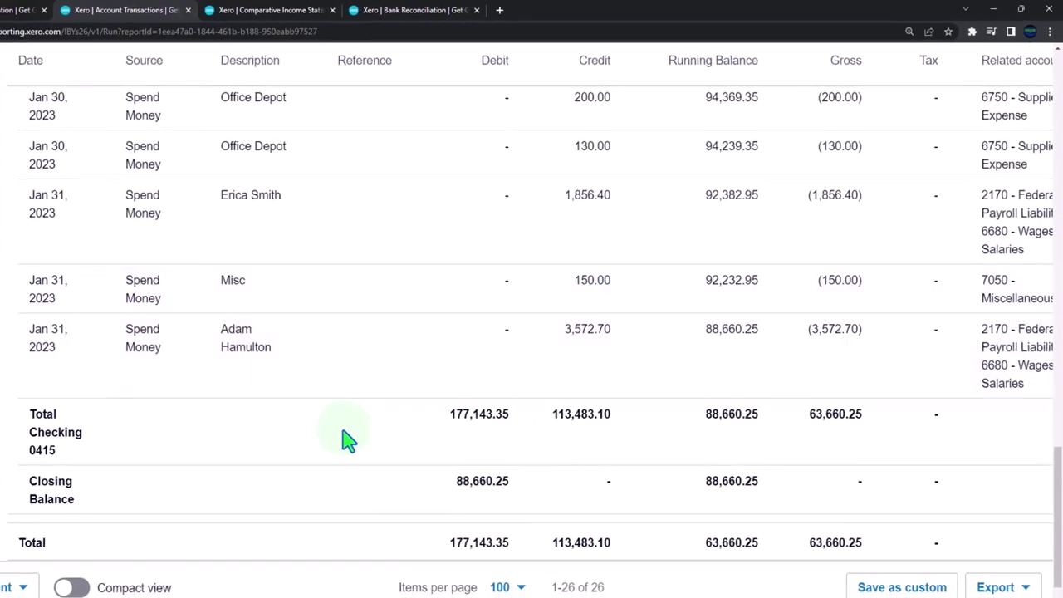
pyautogui.scroll(5, 344, 439)
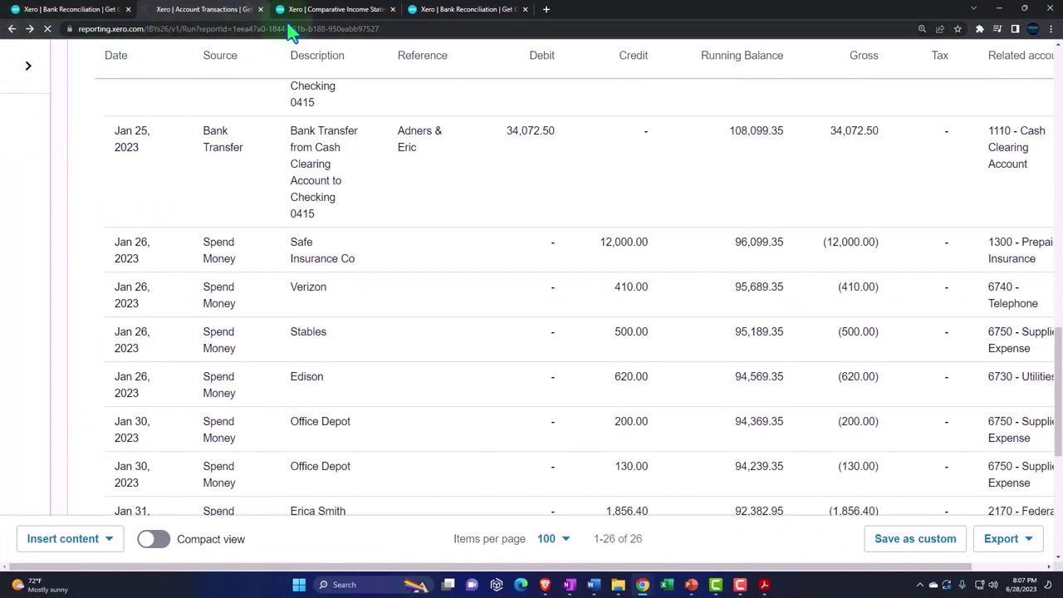
# Update the Comparative Income Statement and review its operating expenses, other income and net income.
pyautogui.click(325, 12)
pyautogui.click(931, 209)
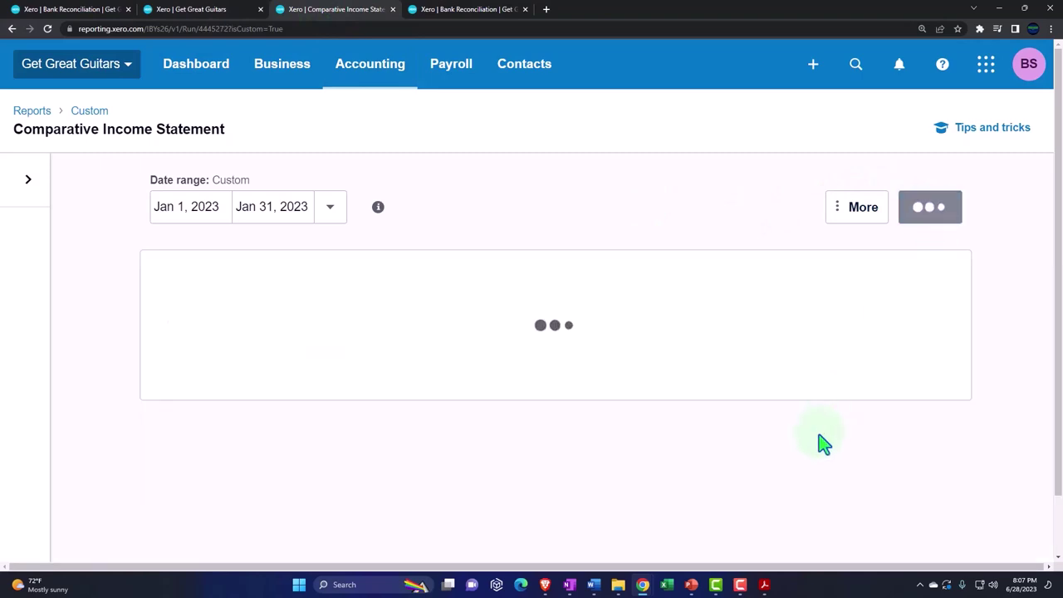
pyautogui.scroll(-5, 712, 472)
pyautogui.scroll(-1, 714, 475)
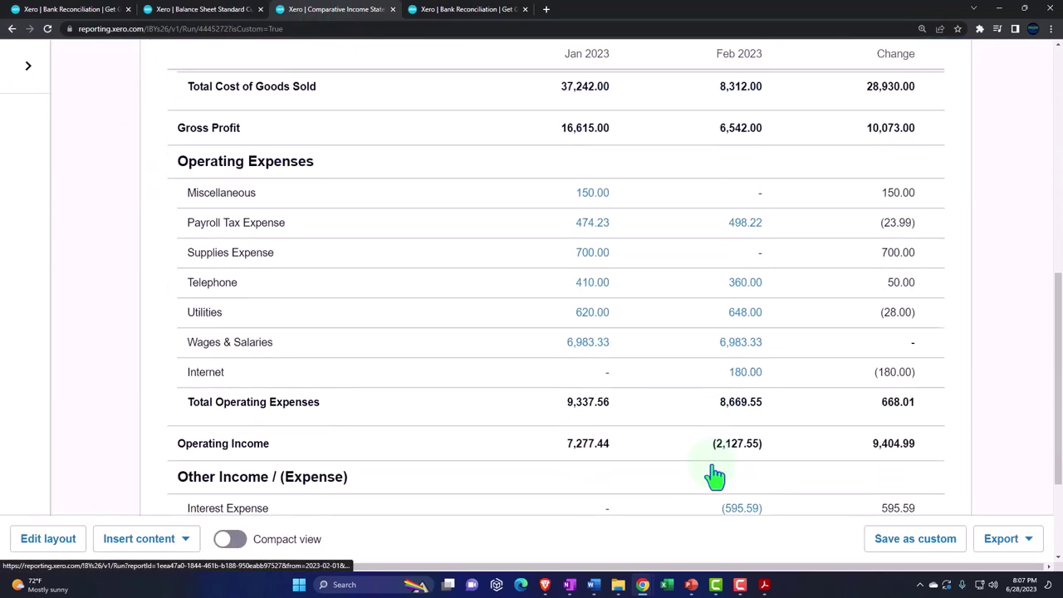
pyautogui.scroll(-1, 714, 475)
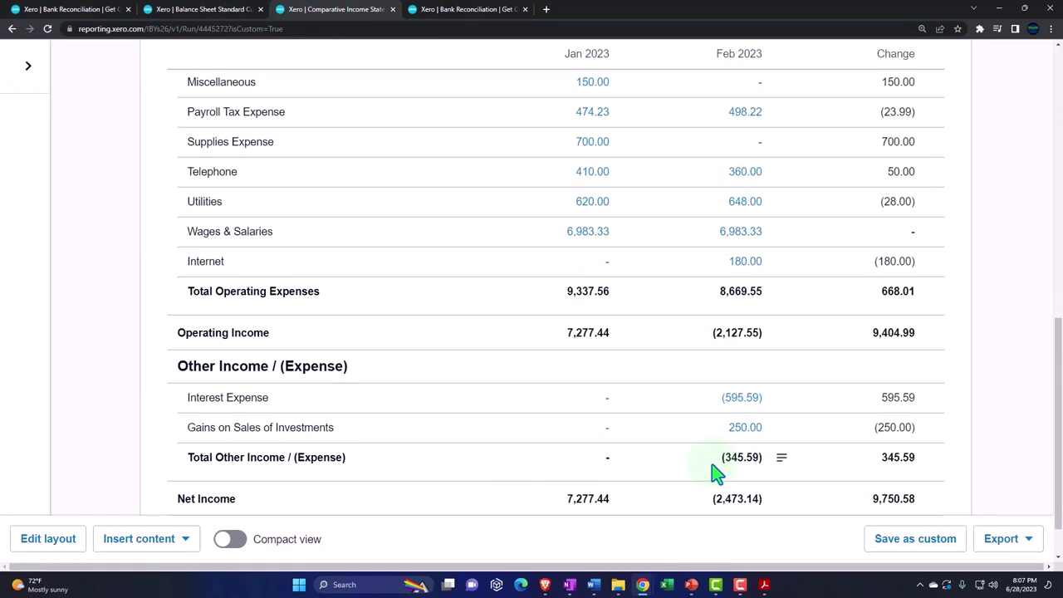
# Open the January 2023 transactions behind the Miscellaneous expense on the Comparative Income Statement.
pyautogui.scroll(1, 714, 473)
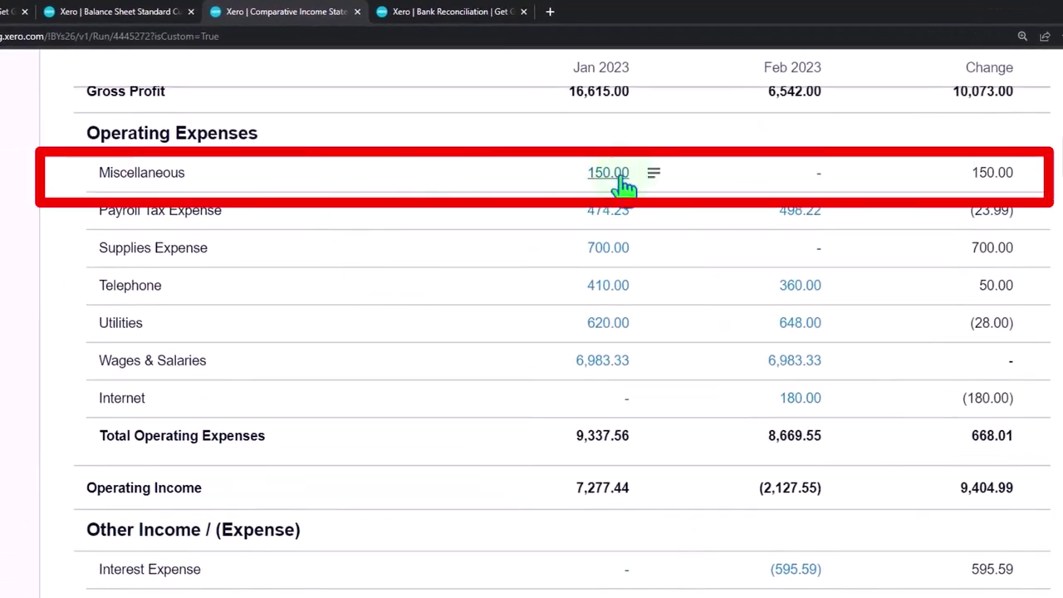
pyautogui.click(619, 176)
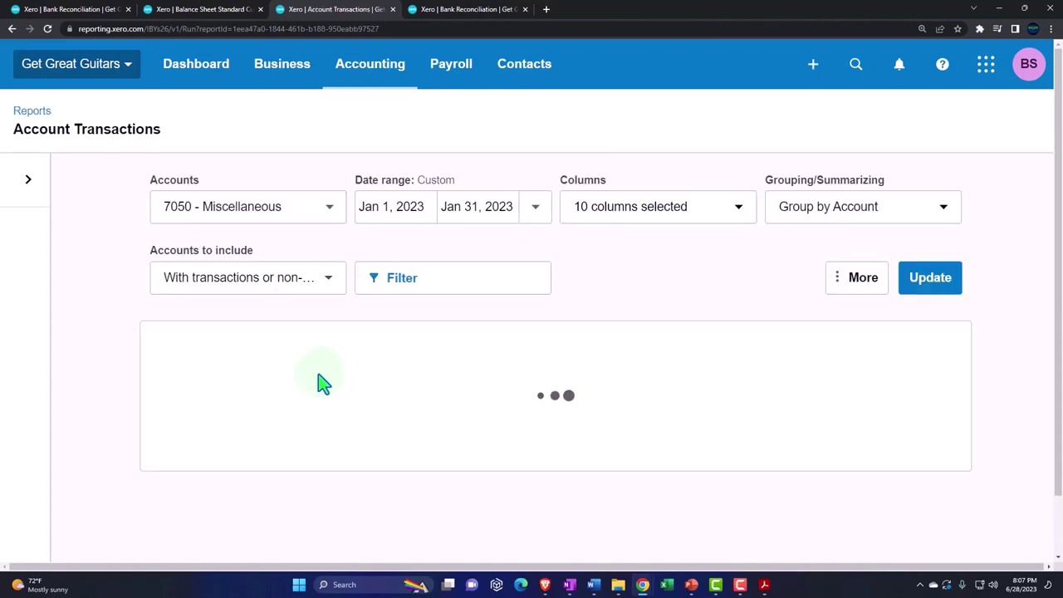
pyautogui.scroll(-3, 318, 373)
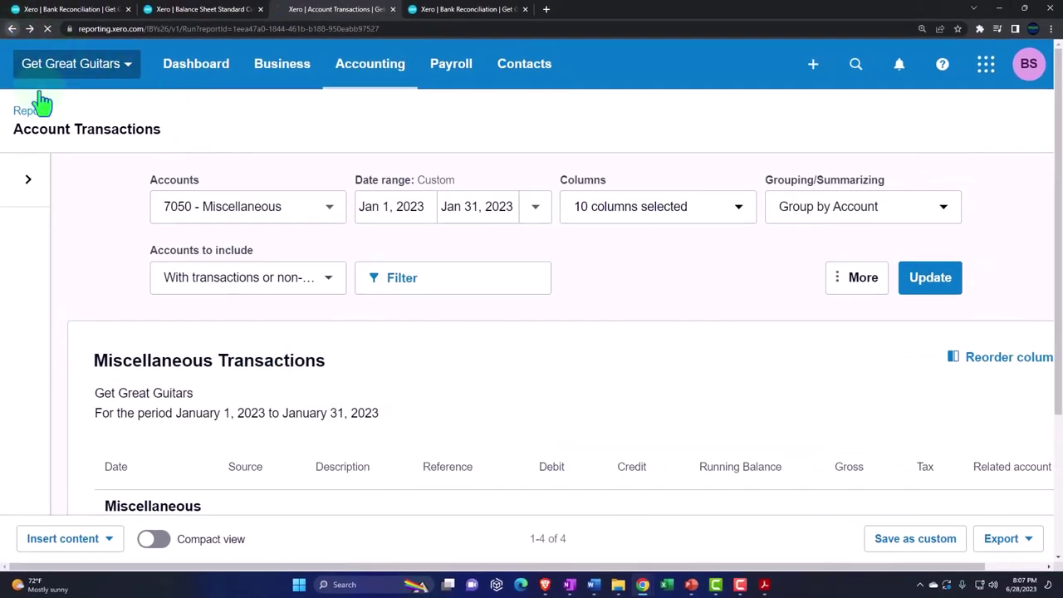
# Return to the bank reconciliation and replace the payee of the Jan 31 15.00 withdrawal with the existing contact Bank.
pyautogui.click(75, 12)
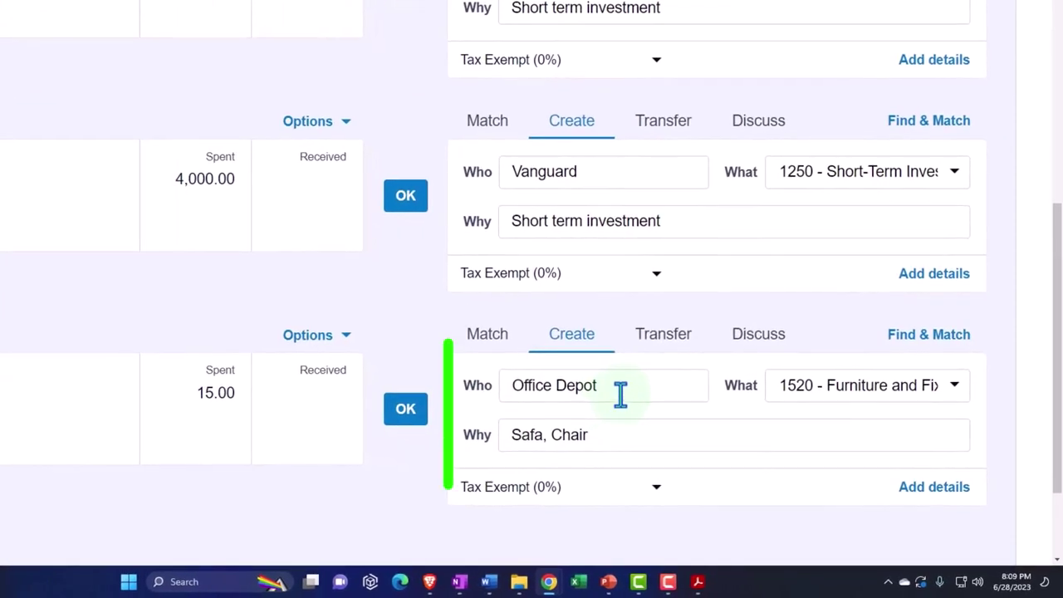
pyautogui.click(604, 416)
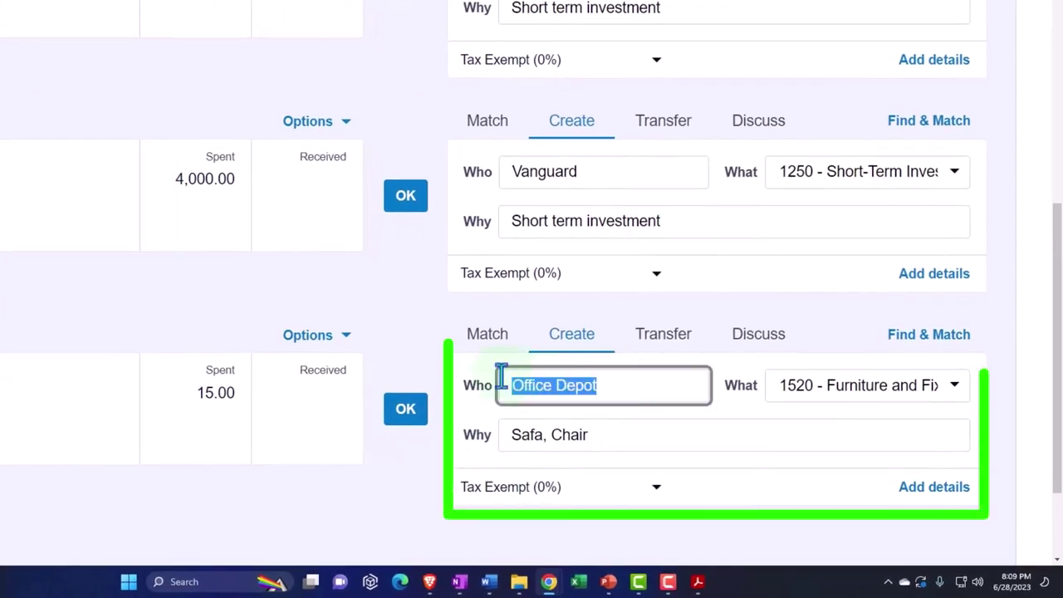
pyautogui.write('bank')
pyautogui.press('BackSpace')
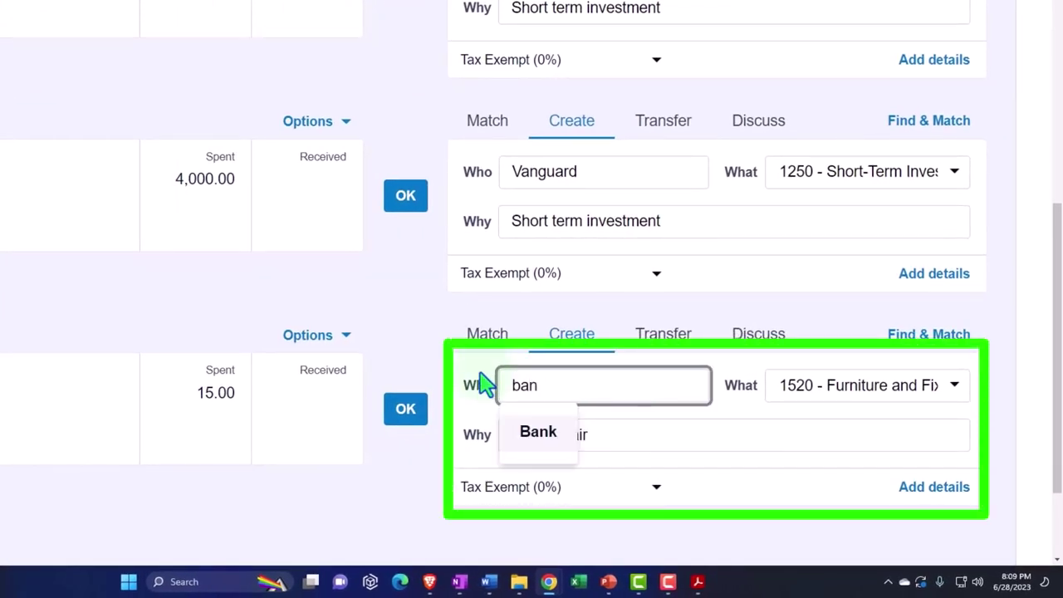
pyautogui.press('BackSpace')
pyautogui.press('BackSpace')
pyautogui.press('BackSpace')
pyautogui.write('Bank')
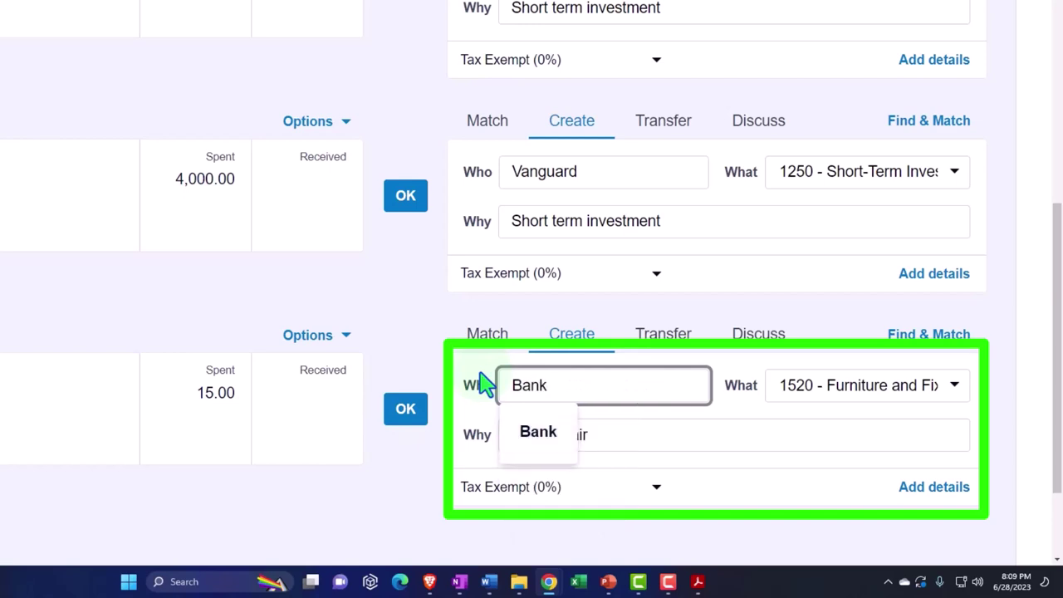
pyautogui.click(526, 449)
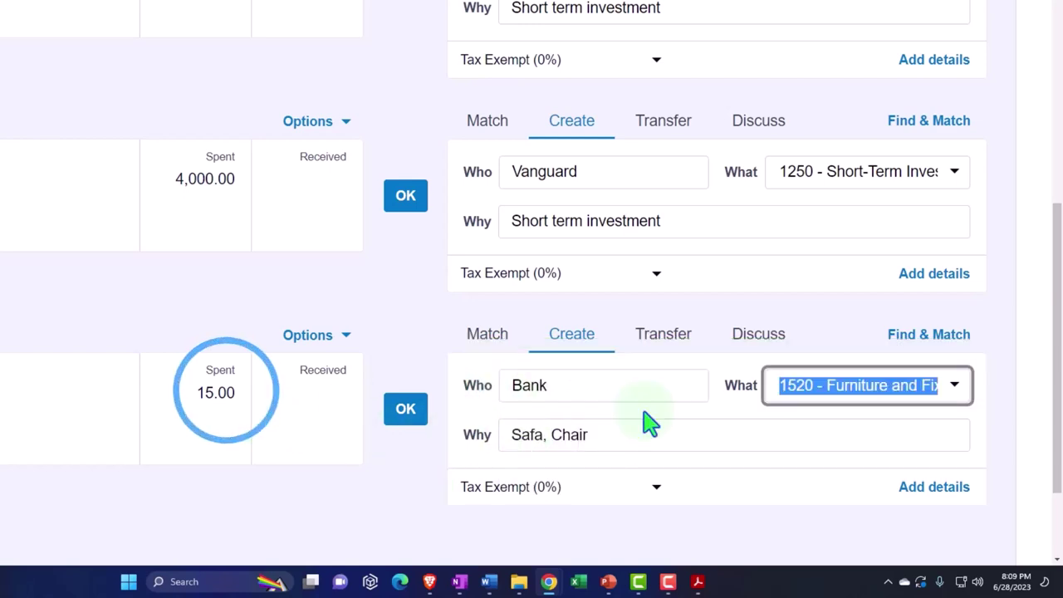
# Assign the Jan 31 15.00 withdrawal to the expense account 6040 - Bank Service Charges.
pyautogui.click(957, 395)
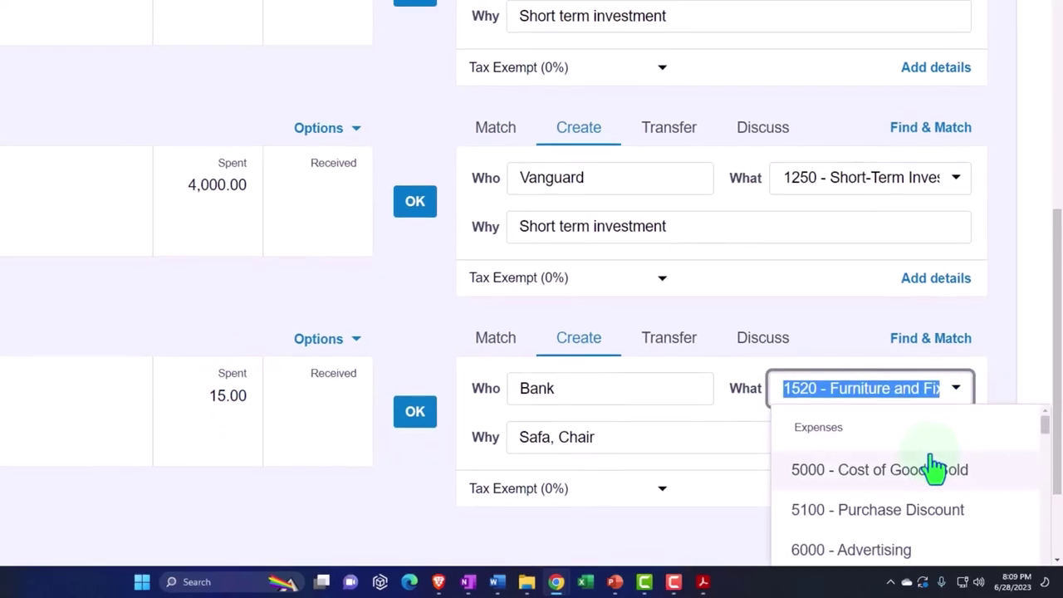
pyautogui.scroll(-2, 700, 492)
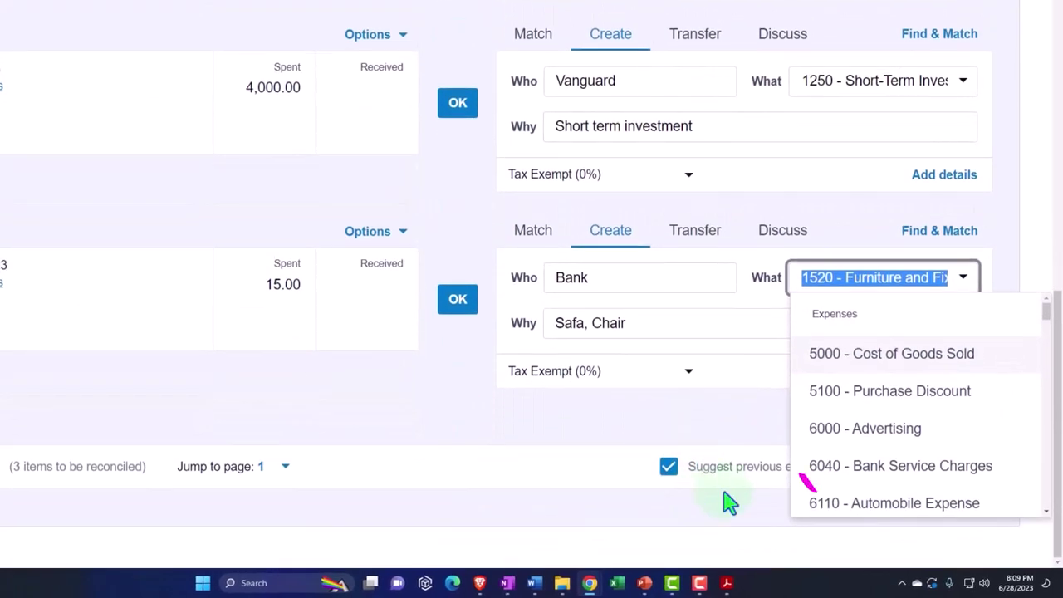
pyautogui.click(898, 475)
# Replace the reason given for the Jan 31 15.00 withdrawal with "Bank Charge".
pyautogui.press('Tab')
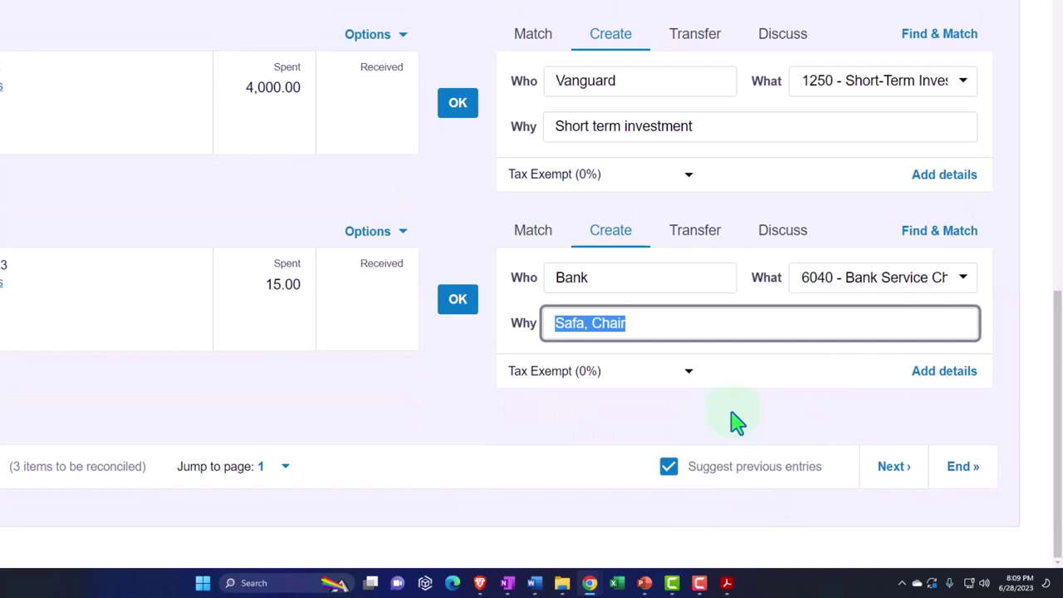
pyautogui.press('BackSpace')
pyautogui.press('BackSpace')
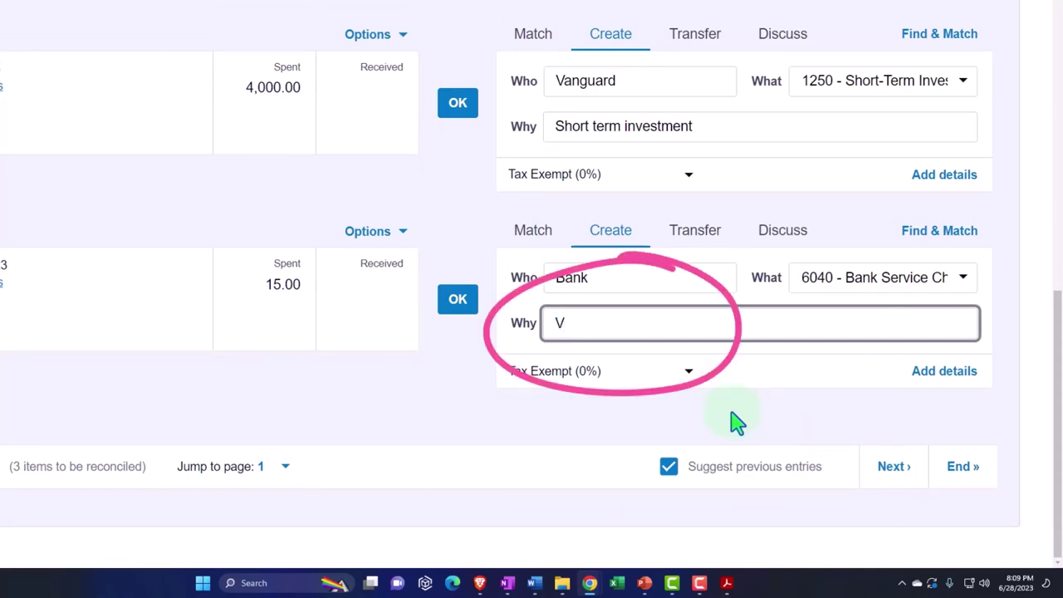
pyautogui.write('Bank Charge')
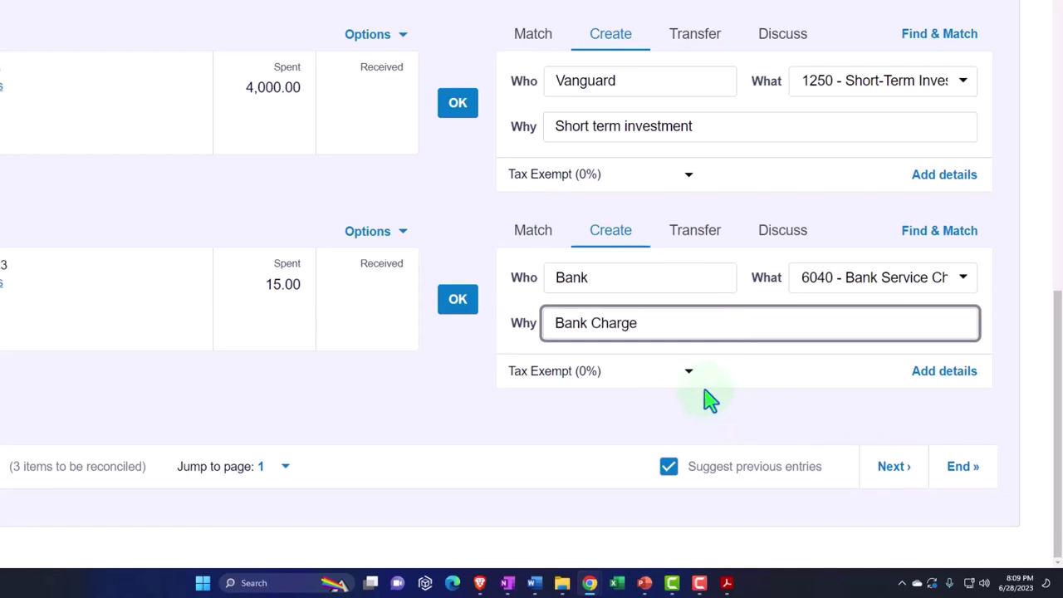
# Open the additional details of the Jan 31 15.00 withdrawal and review its payee, date, line item, account and totals.
pyautogui.click(928, 386)
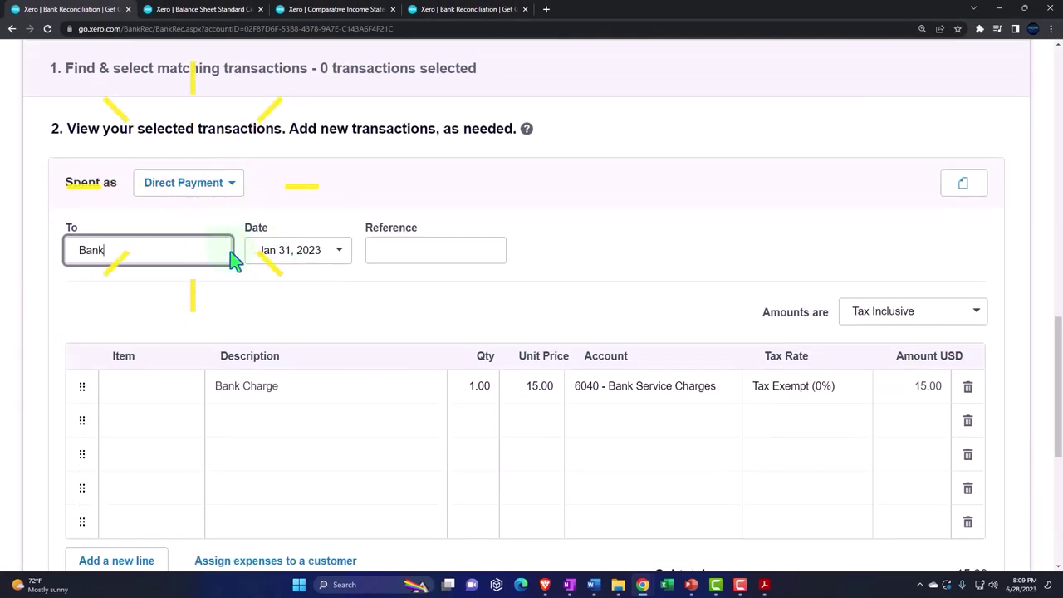
pyautogui.scroll(-2, 232, 261)
pyautogui.scroll(-1, 236, 262)
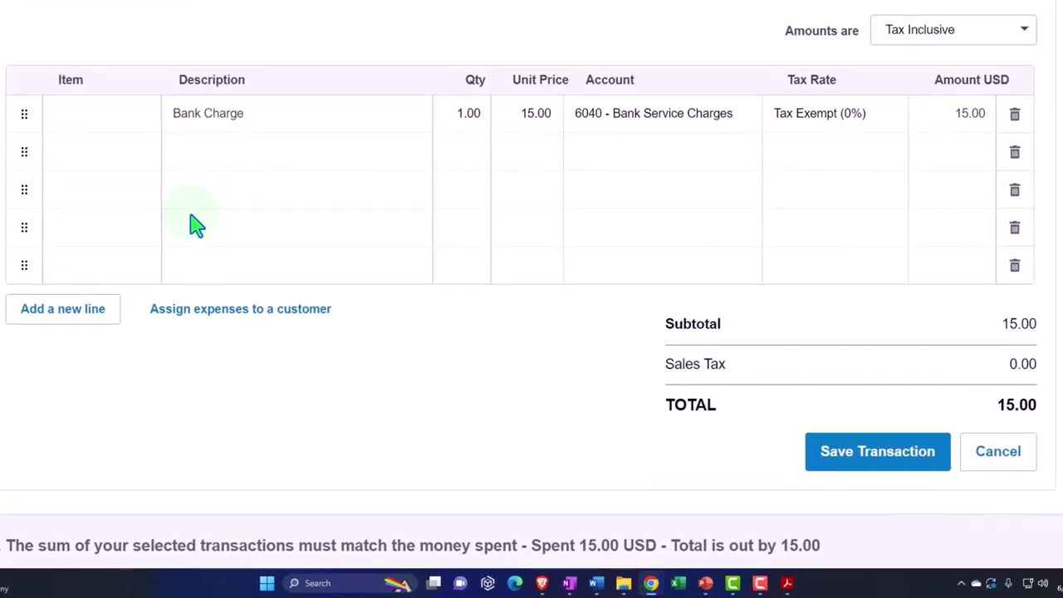
pyautogui.scroll(1, 197, 225)
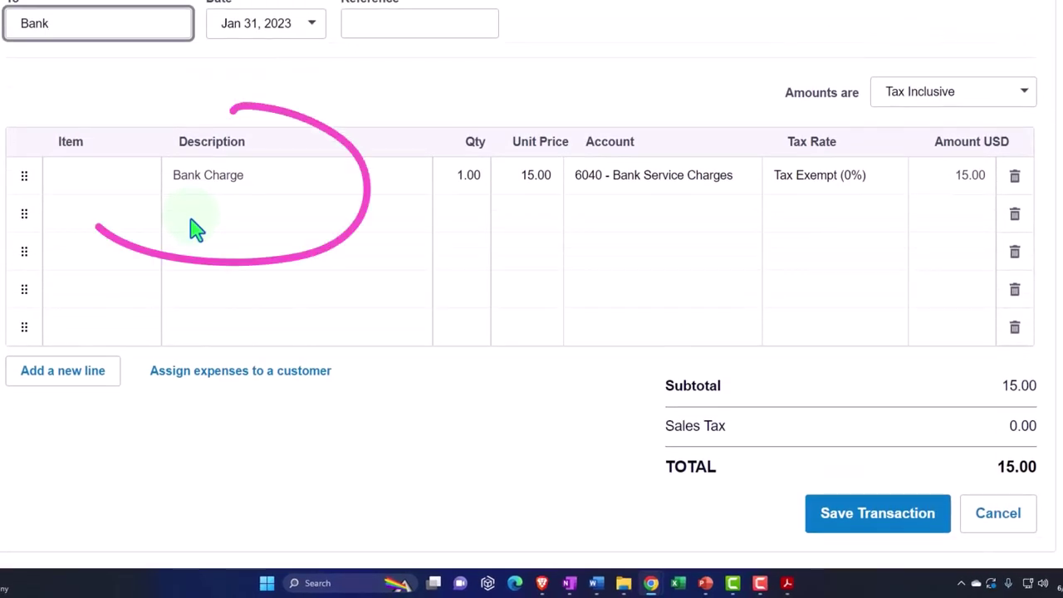
pyautogui.scroll(1, 209, 216)
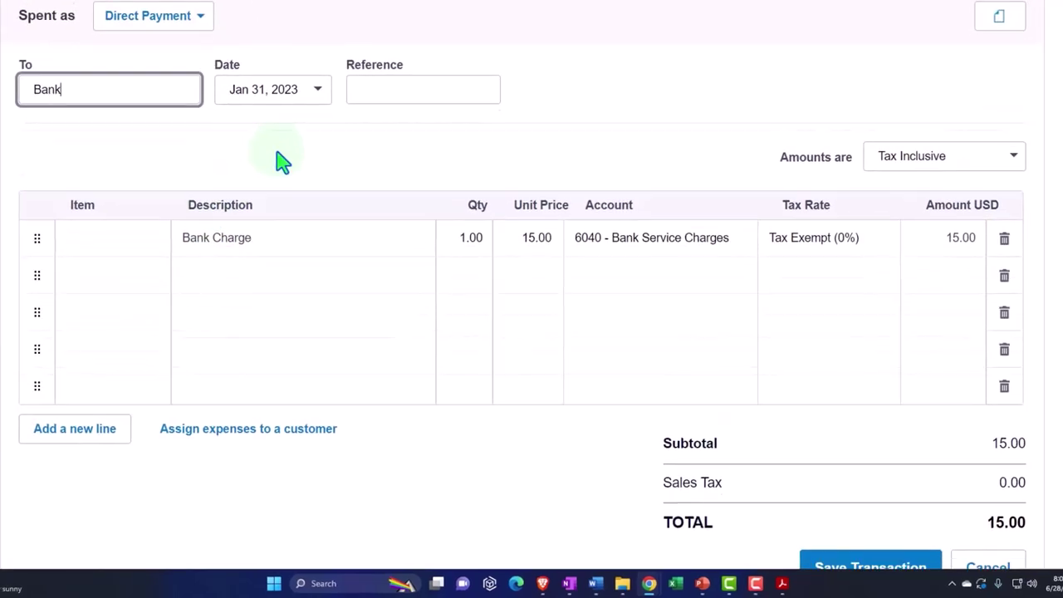
# Save the Jan 31 15.00 bank charge transaction and reconcile it against its statement line.
pyautogui.scroll(-3, 275, 162)
pyautogui.click(862, 417)
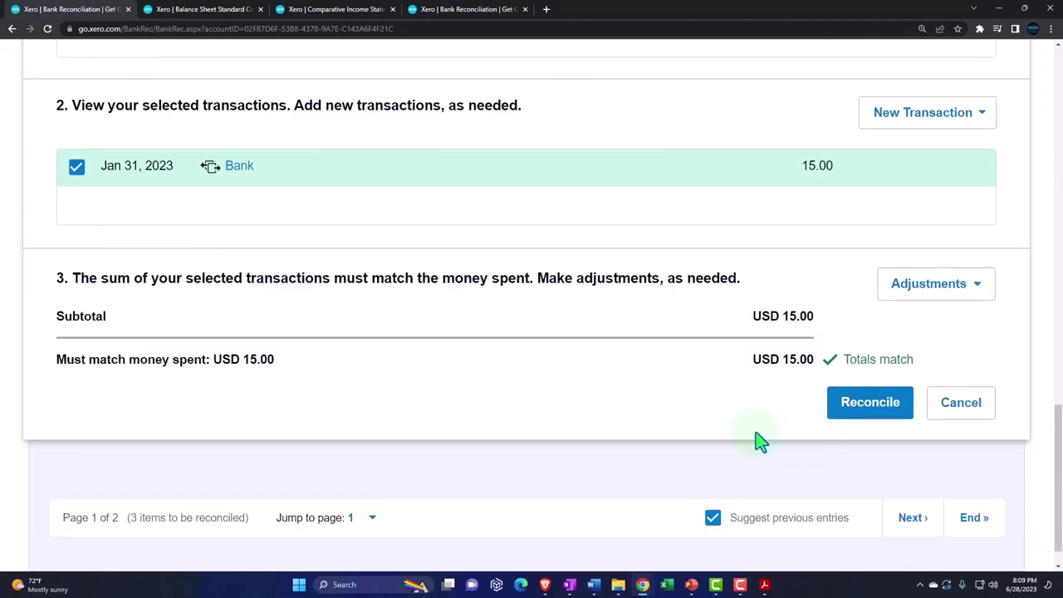
pyautogui.scroll(5, 756, 436)
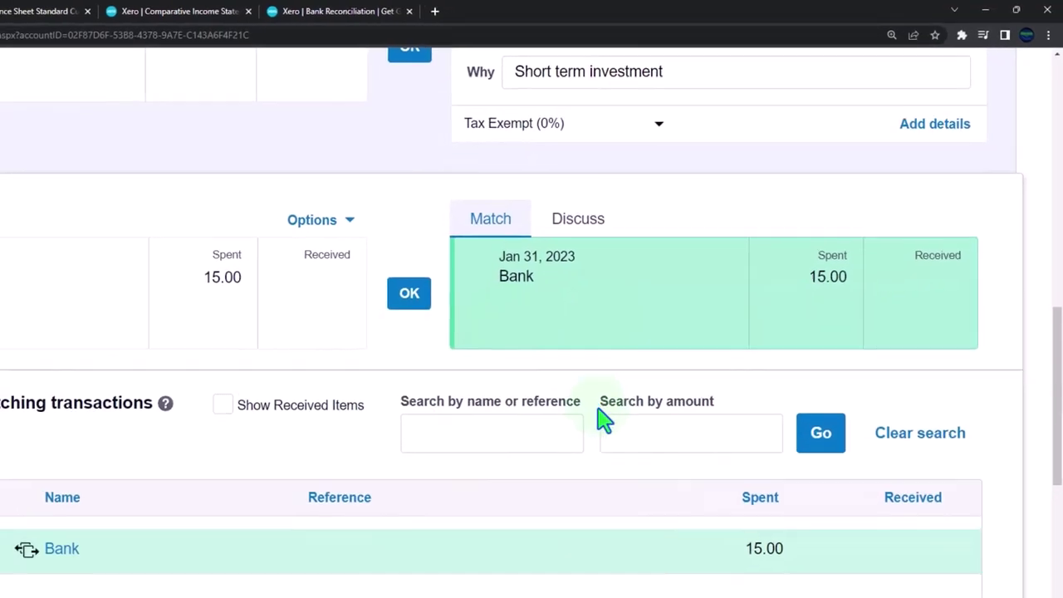
pyautogui.scroll(-6, 604, 421)
pyautogui.click(867, 402)
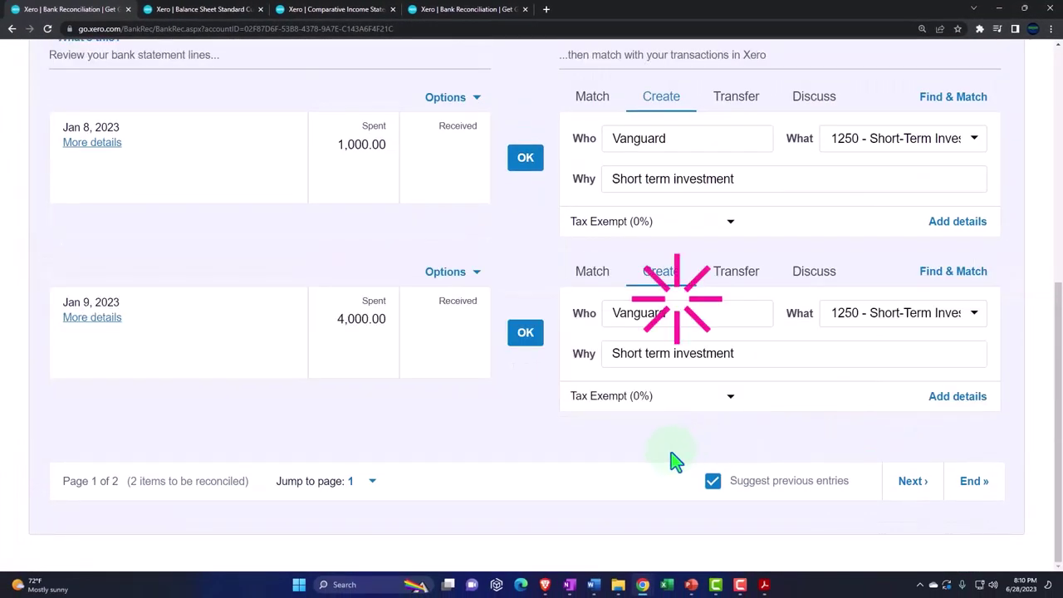
# Refresh the January 31, 2023 balance sheet and open the transactions behind the Checking 0415 balance.
pyautogui.scroll(2, 646, 458)
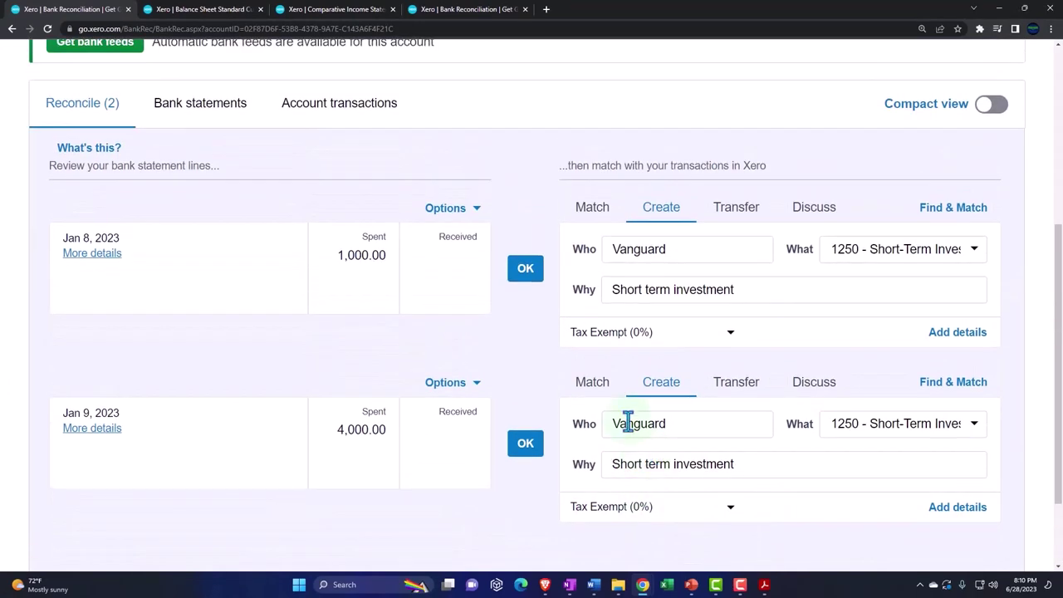
pyautogui.click(210, 10)
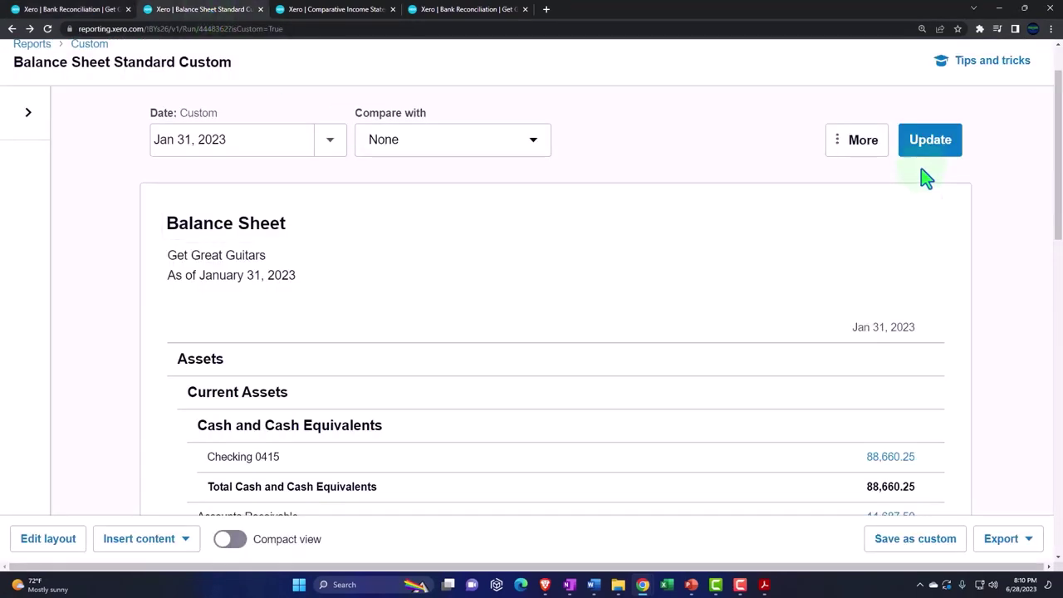
pyautogui.click(927, 141)
pyautogui.scroll(-3, 581, 344)
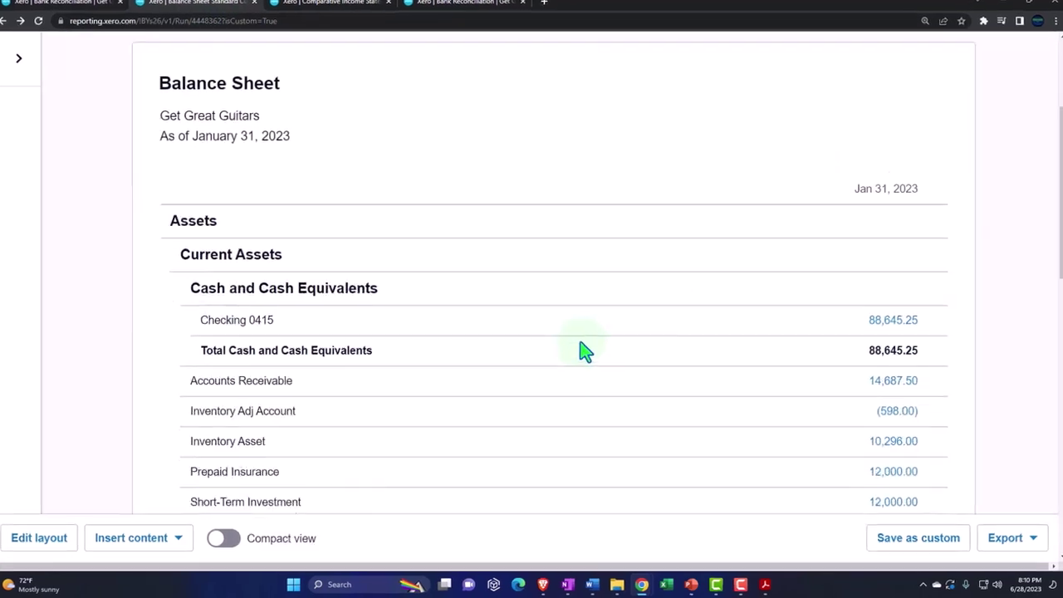
pyautogui.click(893, 385)
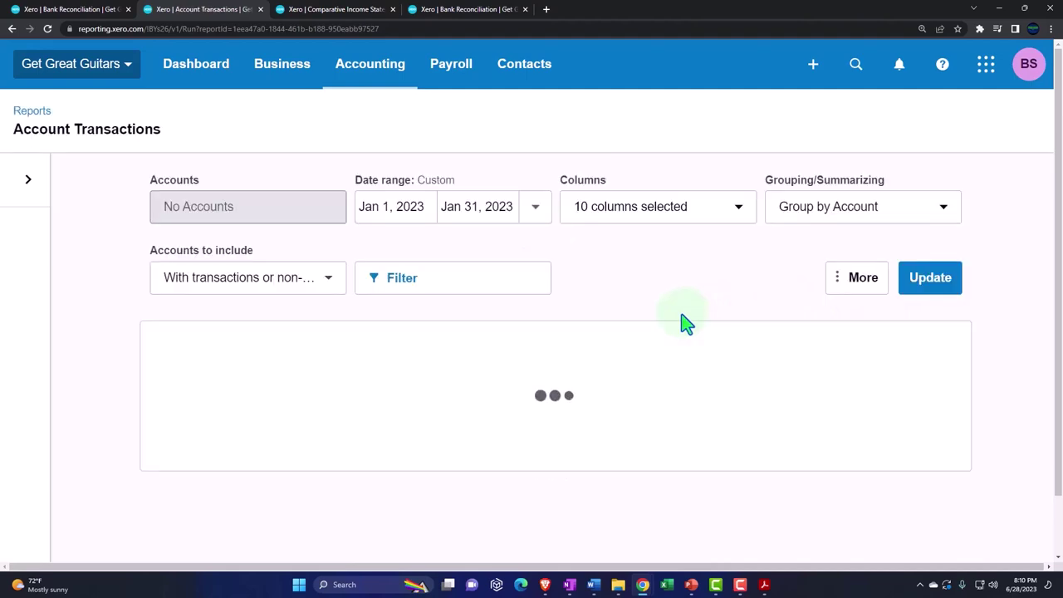
# Examine the Jan 31 Bank payment of 15.00 in the Checking 0415 account transactions and return to the balance sheet.
pyautogui.scroll(-5, 686, 323)
pyautogui.hotkey('ctrl', '+')
pyautogui.scroll(-12, 686, 324)
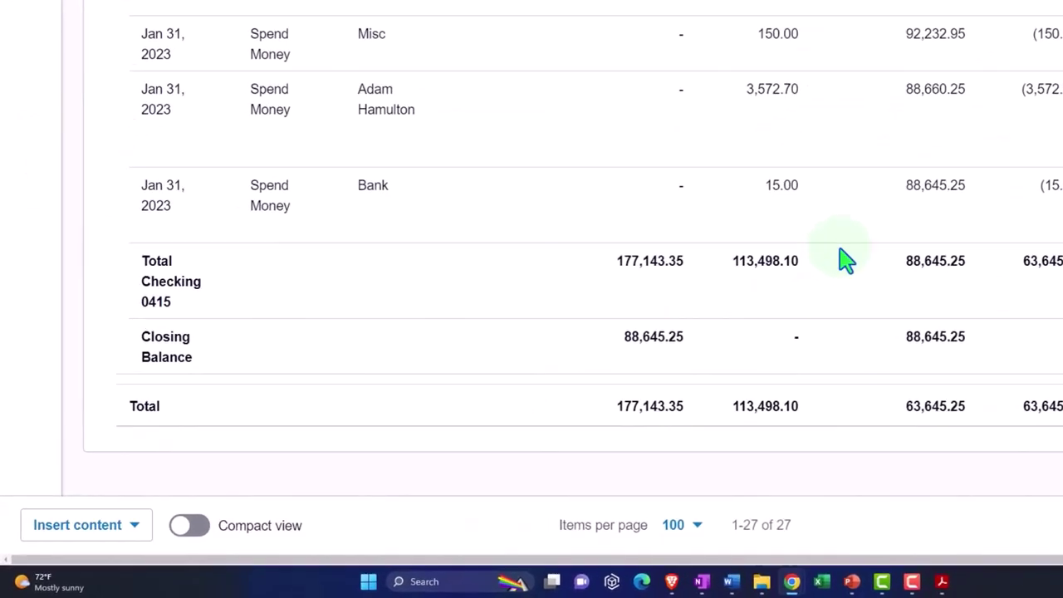
pyautogui.click(781, 186)
pyautogui.scroll(5, 469, 281)
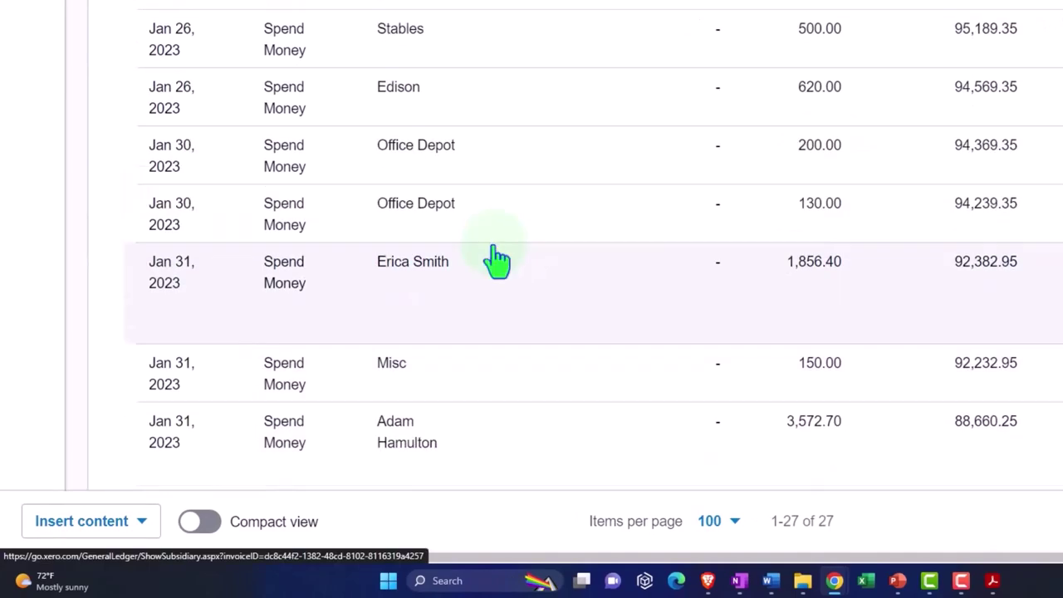
pyautogui.scroll(15, 497, 262)
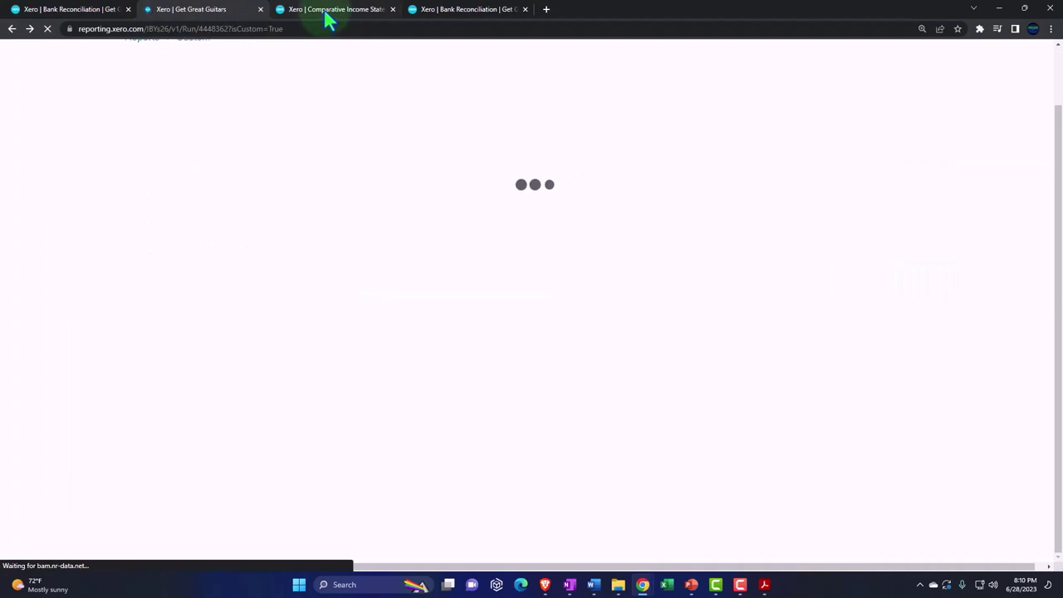
# Refresh the Comparative Income Statement and review the January Bank Service Charges and net income.
pyautogui.click(933, 141)
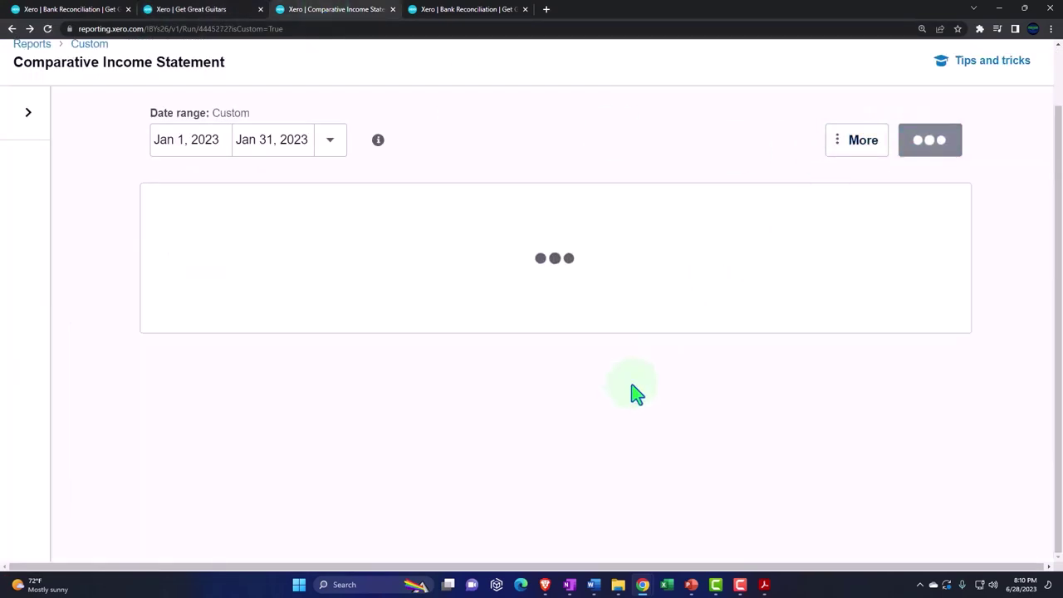
pyautogui.scroll(-8, 581, 432)
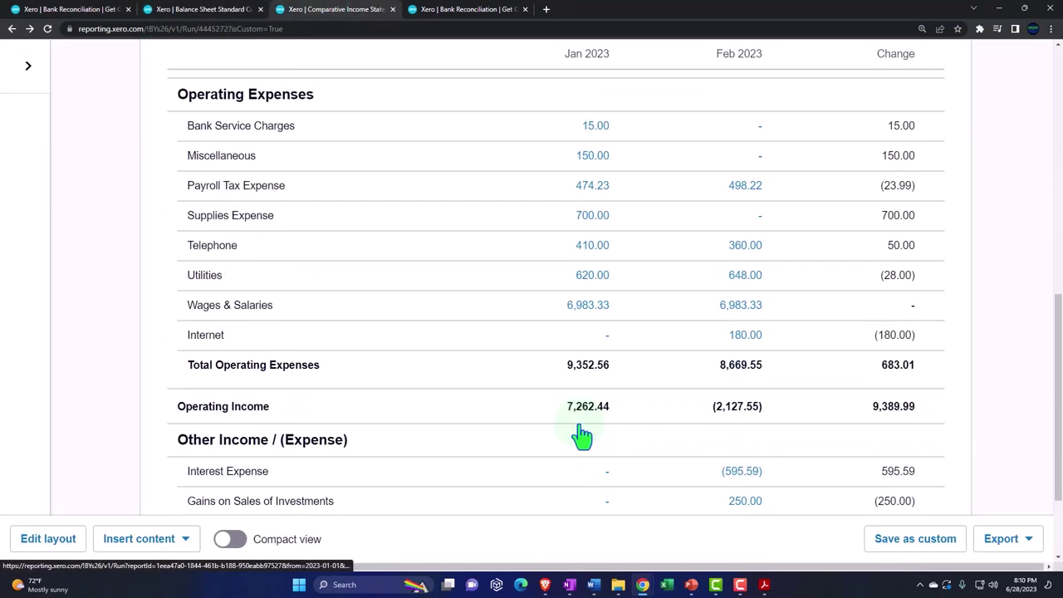
pyautogui.scroll(-1, 582, 432)
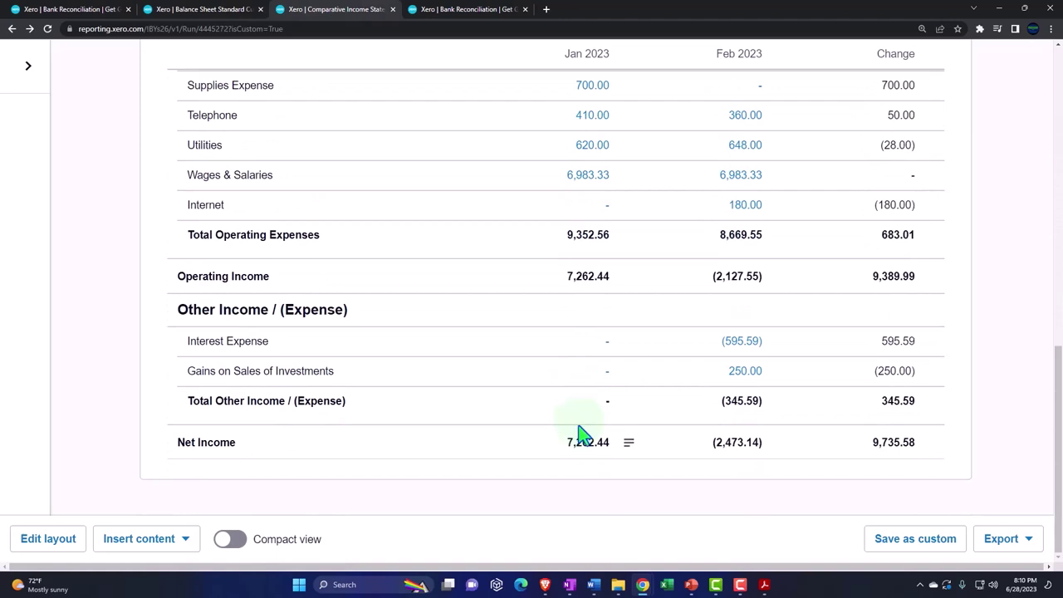
pyautogui.scroll(1, 582, 434)
pyautogui.scroll(1, 584, 434)
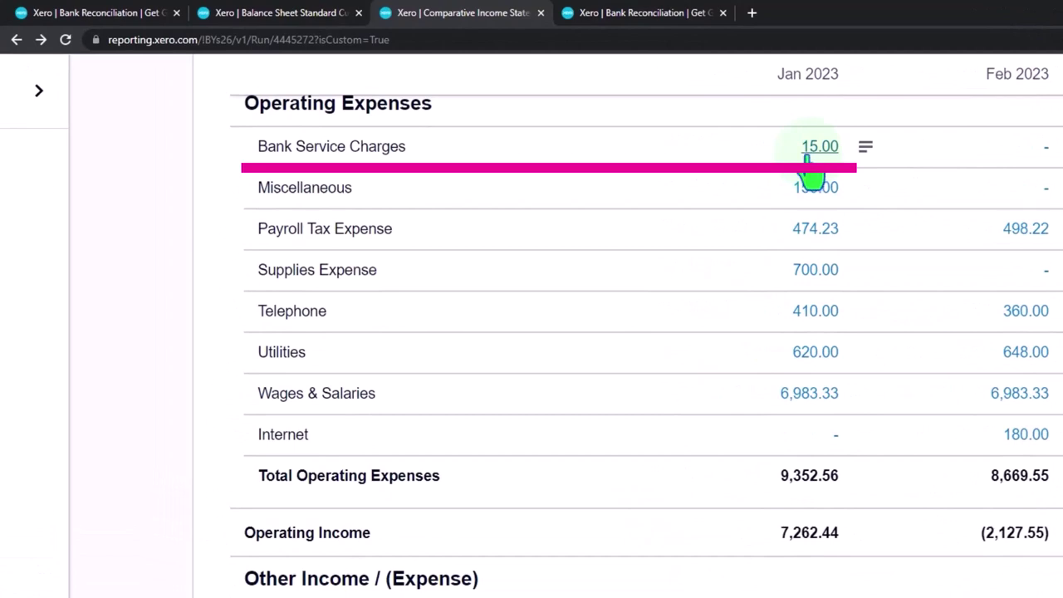
pyautogui.scroll(3, 743, 173)
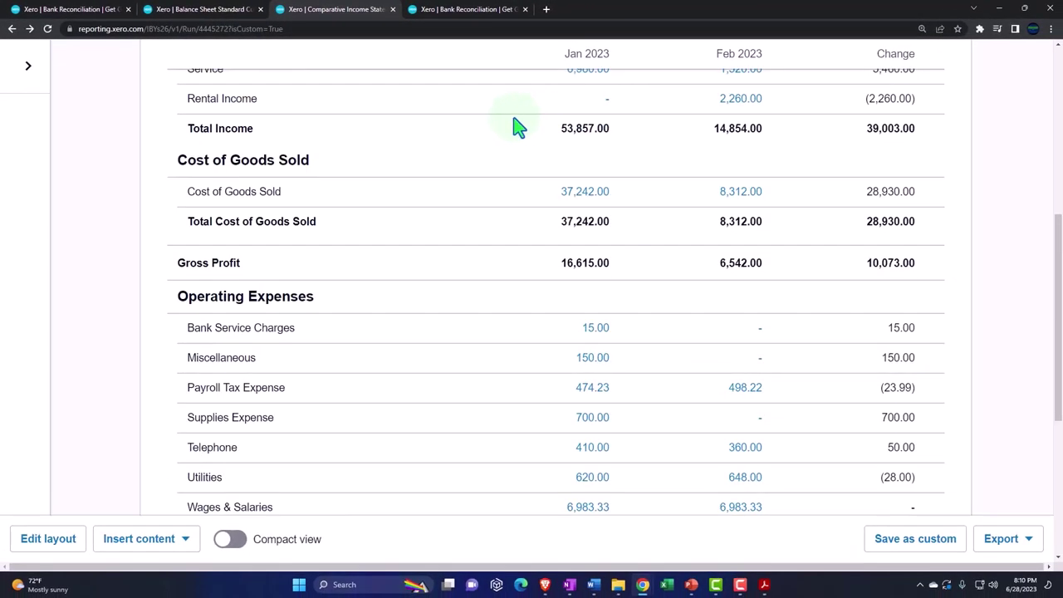
# Refresh the Bank Reconciliation Summary for Checking 0415 and review its totals, outstanding payments and outstanding receipts.
pyautogui.click(462, 10)
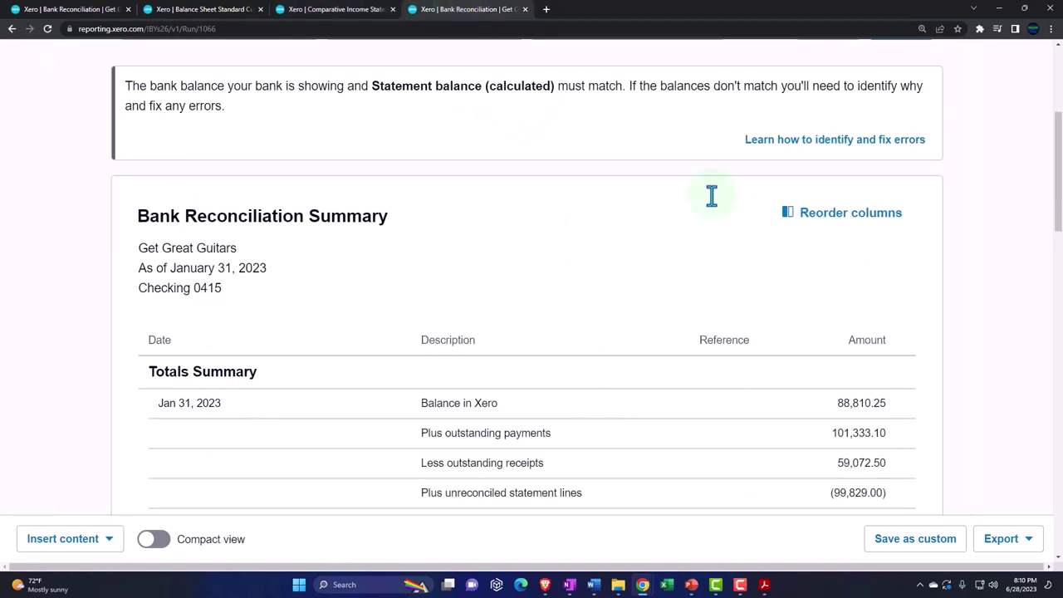
pyautogui.scroll(3, 709, 197)
pyautogui.click(892, 246)
pyautogui.scroll(-1, 892, 249)
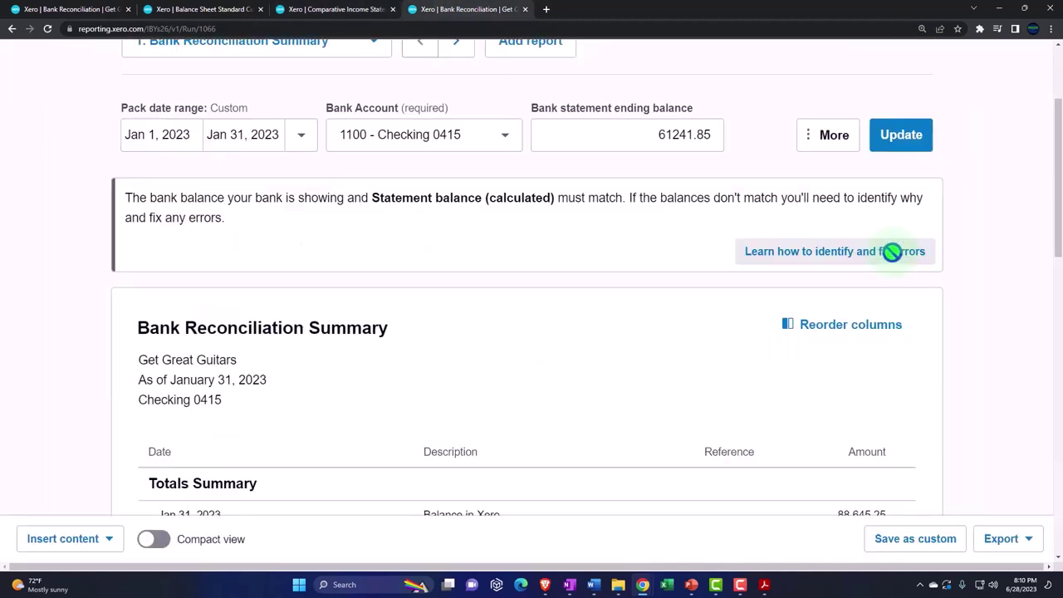
pyautogui.scroll(-2, 895, 261)
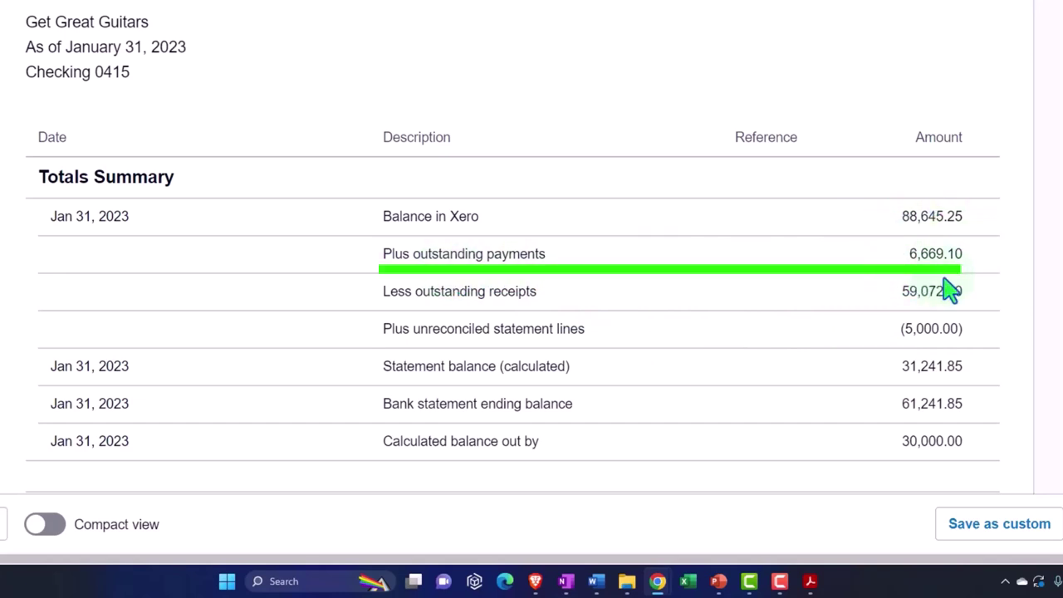
pyautogui.scroll(-8, 951, 291)
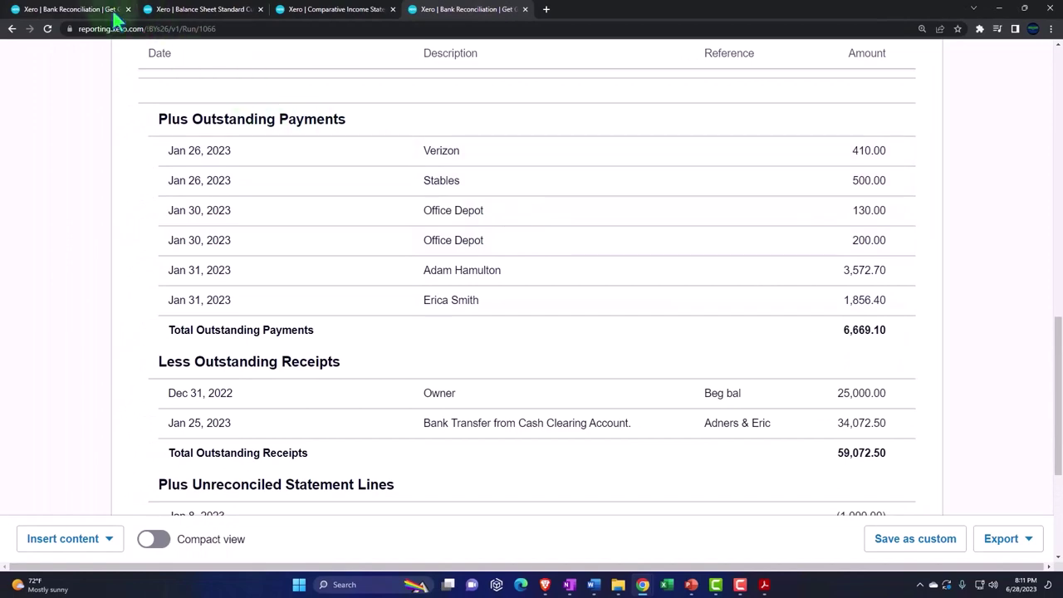
# Switch to the January bank statement PDF in Acrobat Reader and highlight the 150.00 withdrawal and 15.00 bank service charges.
pyautogui.click(101, 10)
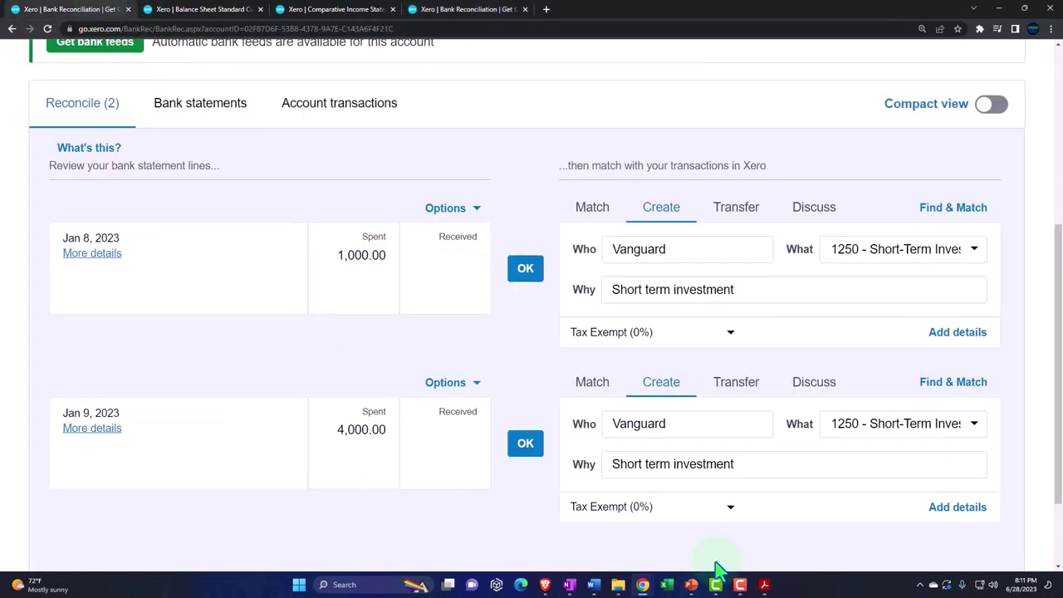
pyautogui.click(764, 585)
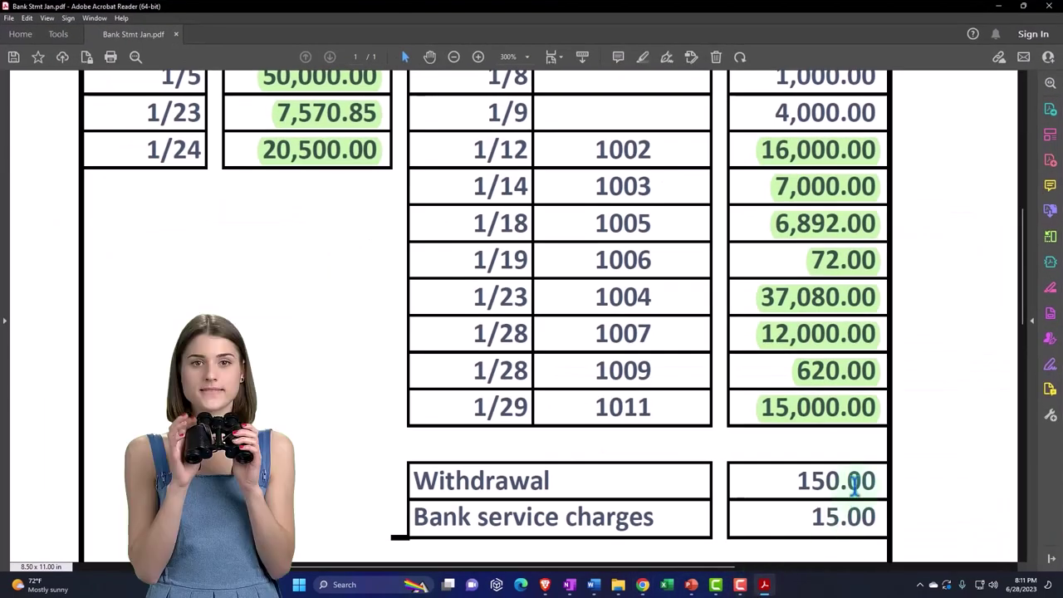
pyautogui.moveTo(796, 482); pyautogui.dragTo(874, 480)
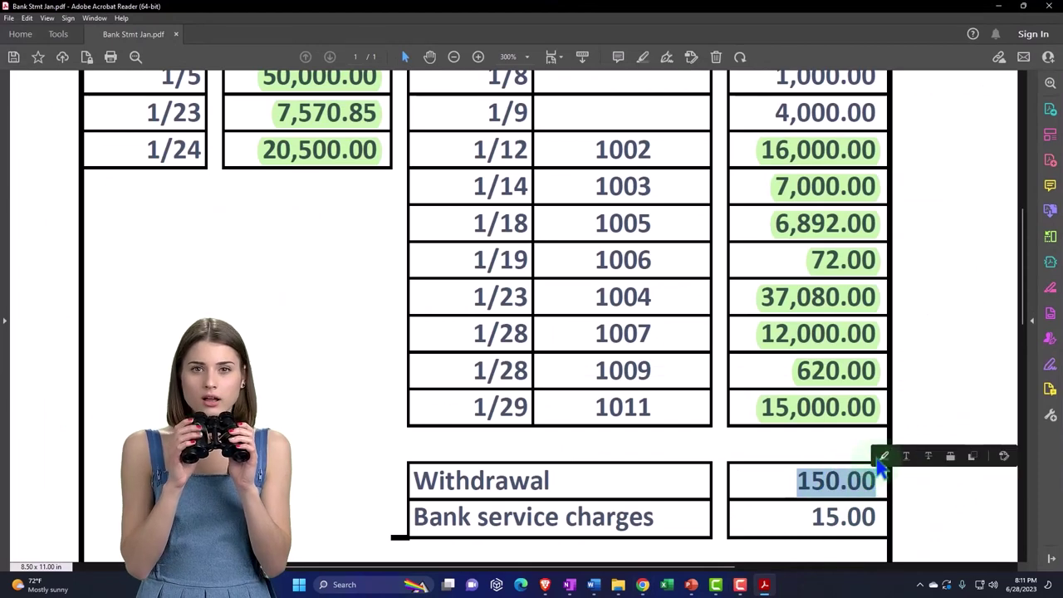
pyautogui.click(846, 504)
pyautogui.moveTo(813, 516); pyautogui.dragTo(879, 513)
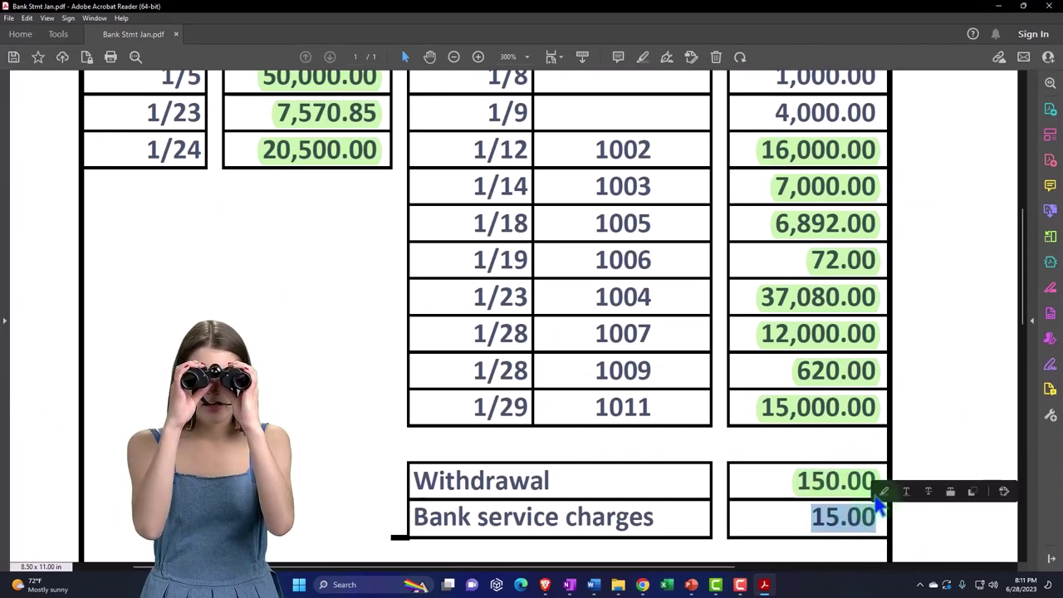
# Compare the unhighlighted 1/8 and 1/9 withdrawals on the bank statement PDF with the lines left to reconcile in Xero.
pyautogui.click(642, 585)
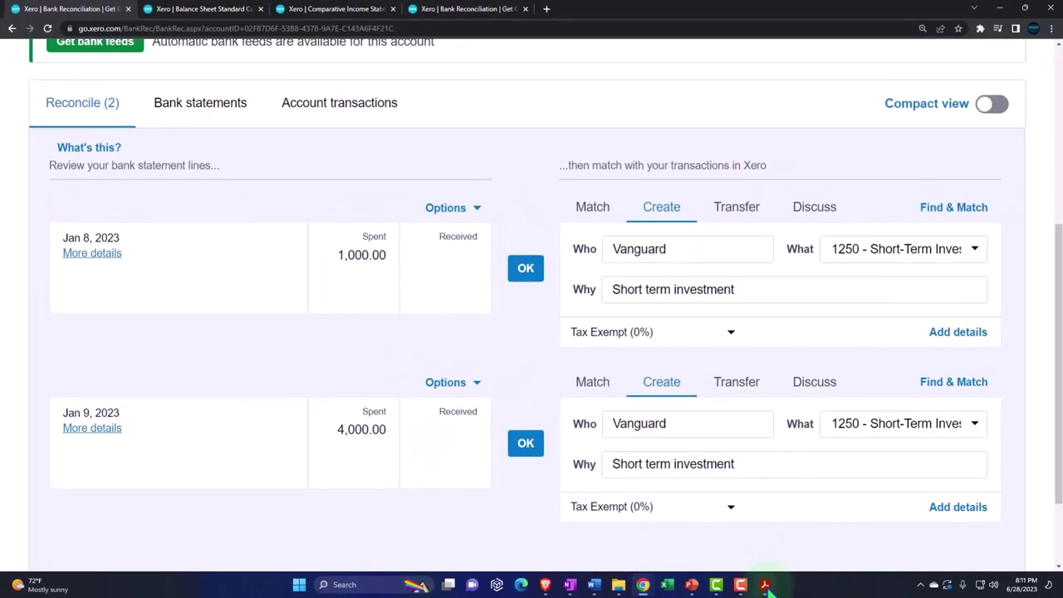
pyautogui.click(866, 583)
pyautogui.scroll(2, 745, 449)
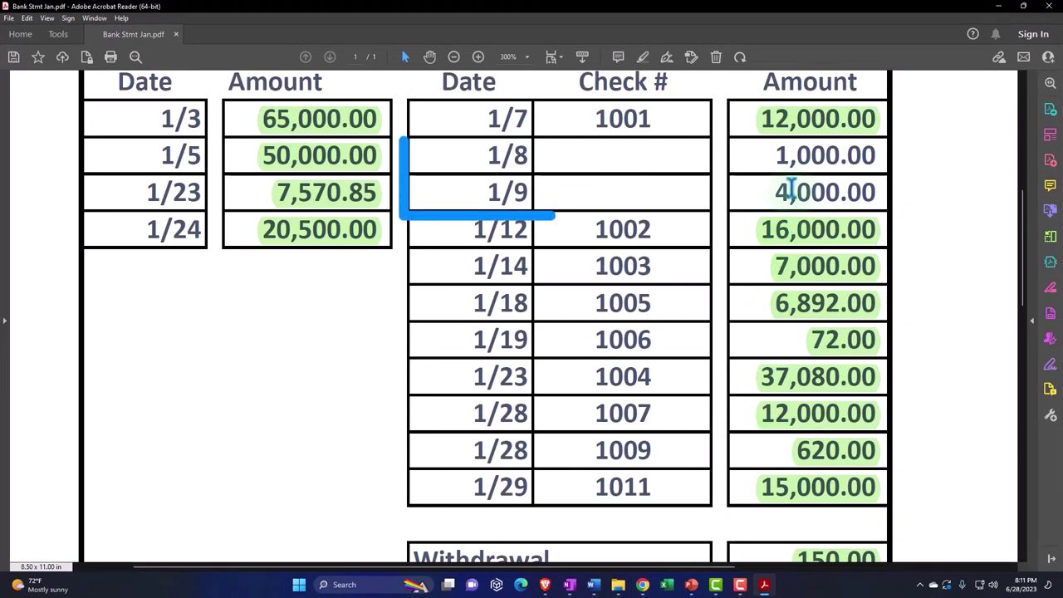
pyautogui.scroll(5, 771, 245)
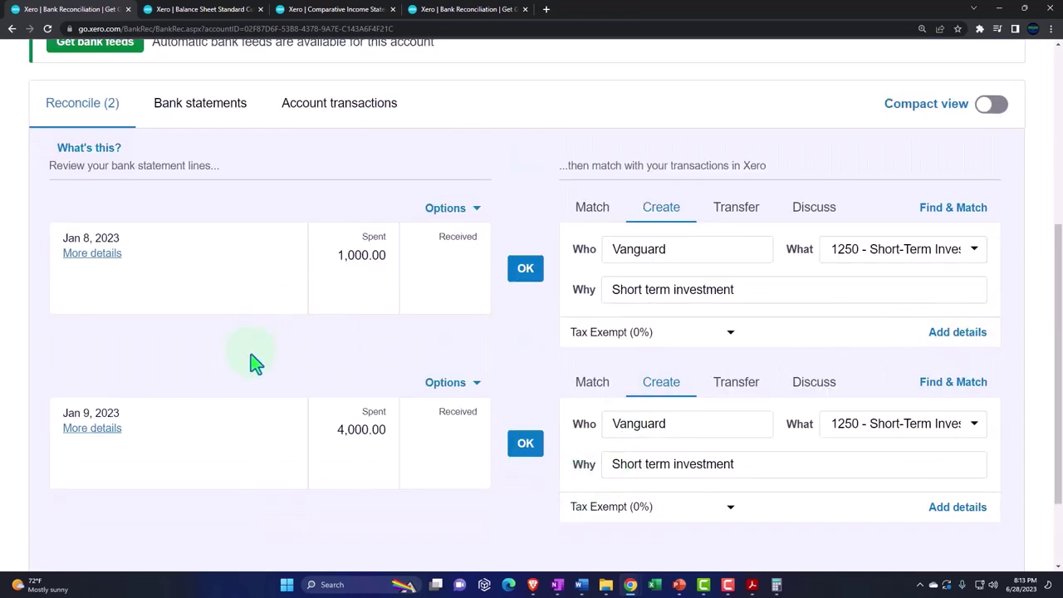
pyautogui.scroll(1, 251, 353)
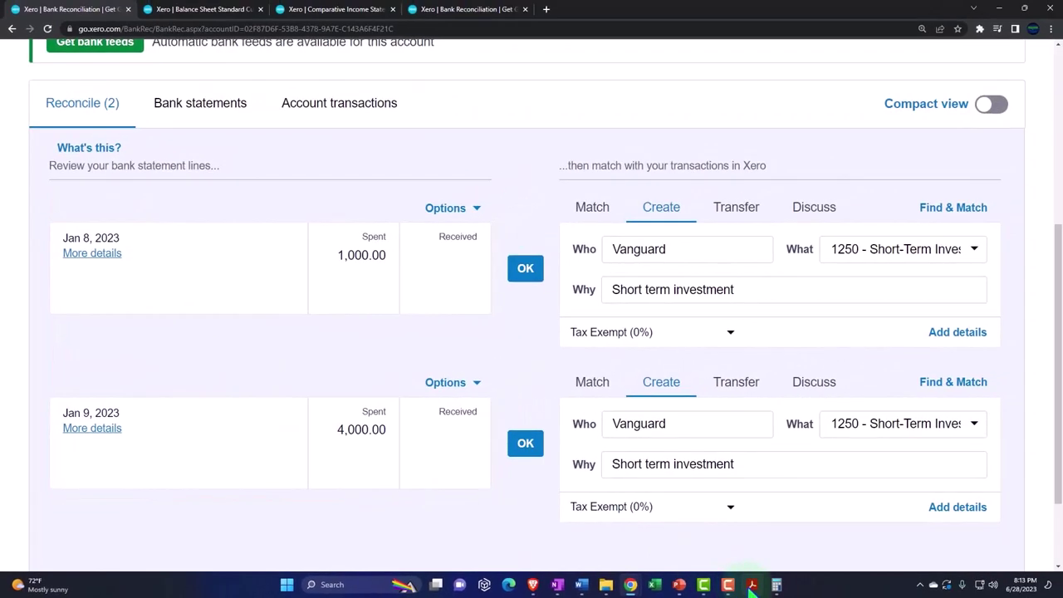
pyautogui.click(752, 584)
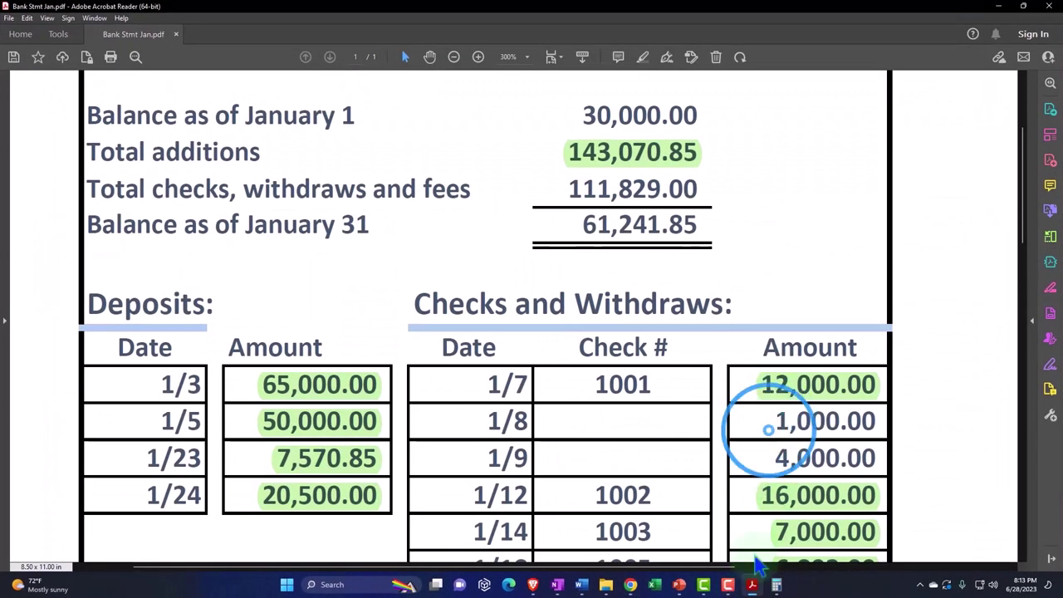
pyautogui.click(631, 584)
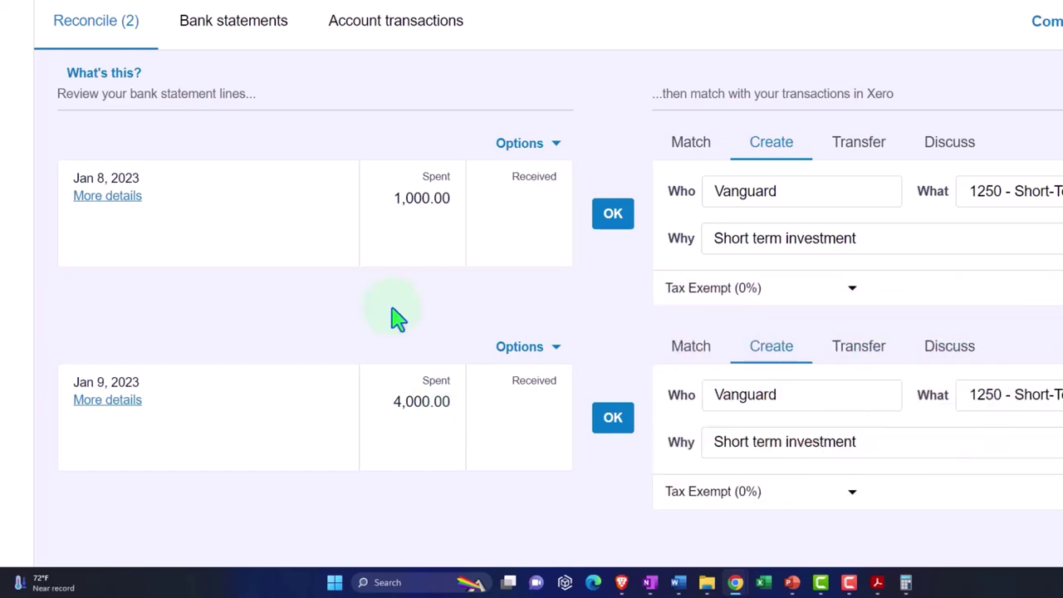
# Open the imported bank statement lines of Checking 0415 and review the status of every January line.
pyautogui.click(240, 40)
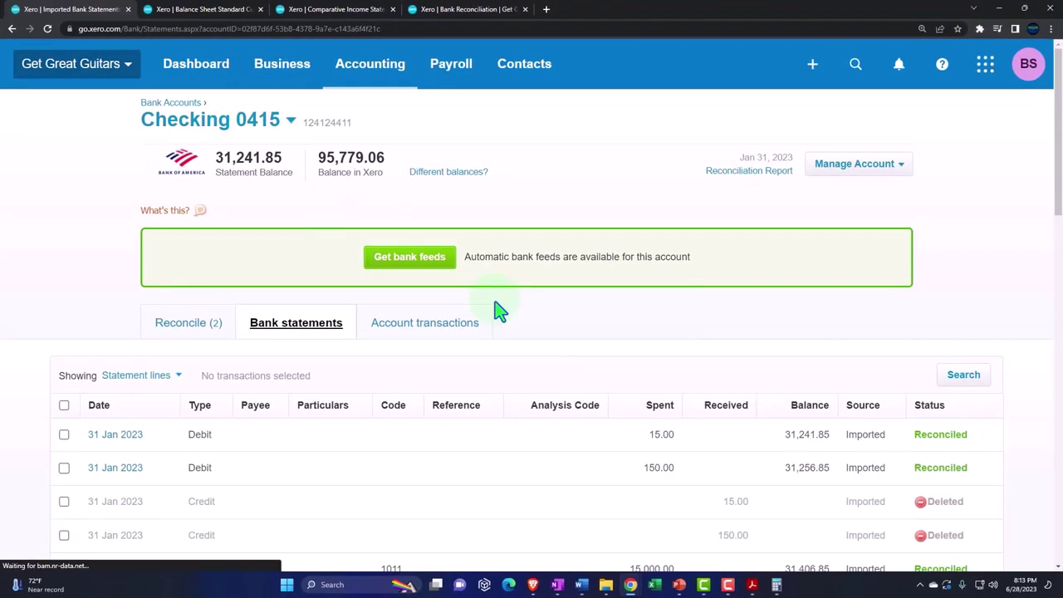
pyautogui.scroll(-2, 498, 308)
pyautogui.scroll(-3, 956, 339)
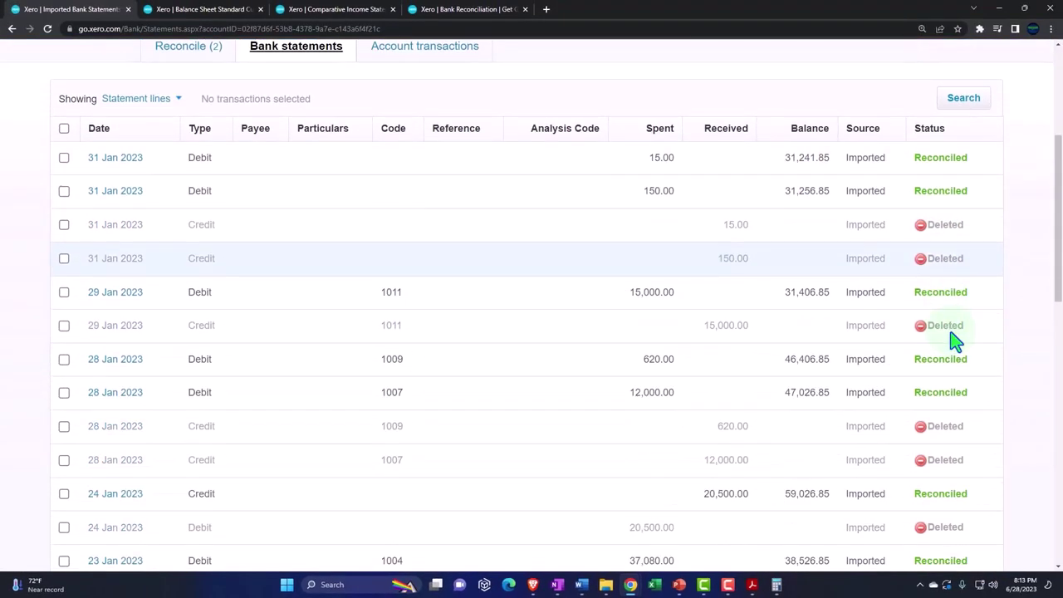
pyautogui.scroll(-1, 946, 328)
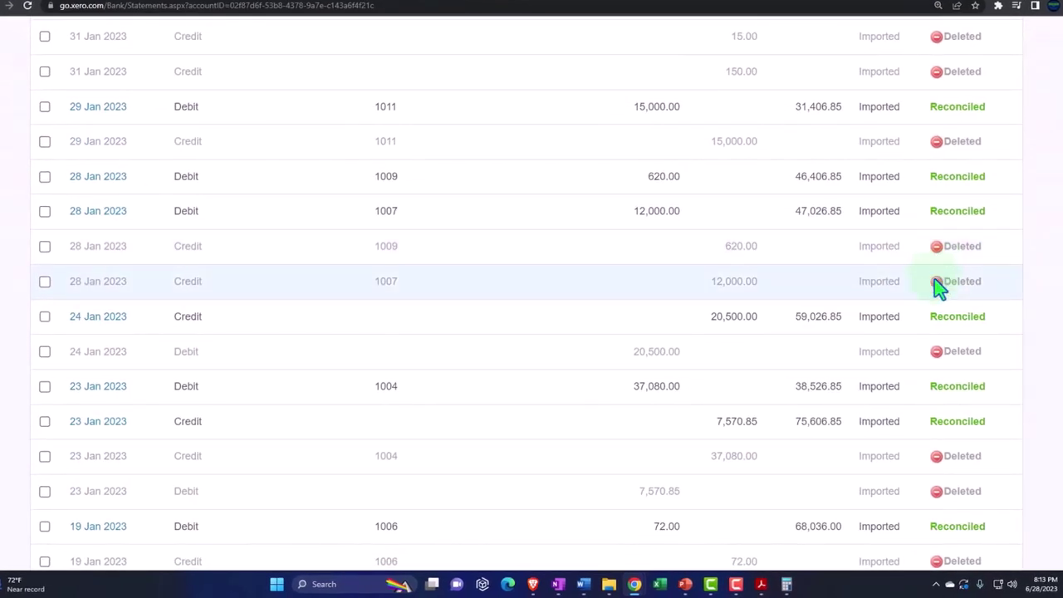
pyautogui.scroll(-2, 937, 274)
pyautogui.scroll(-4, 944, 295)
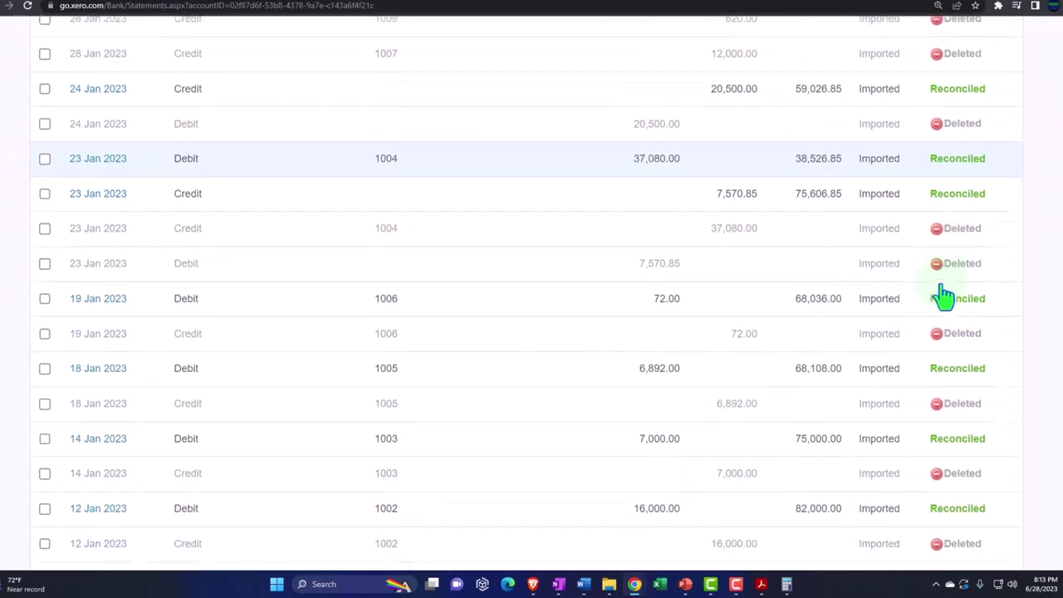
pyautogui.scroll(-2, 944, 295)
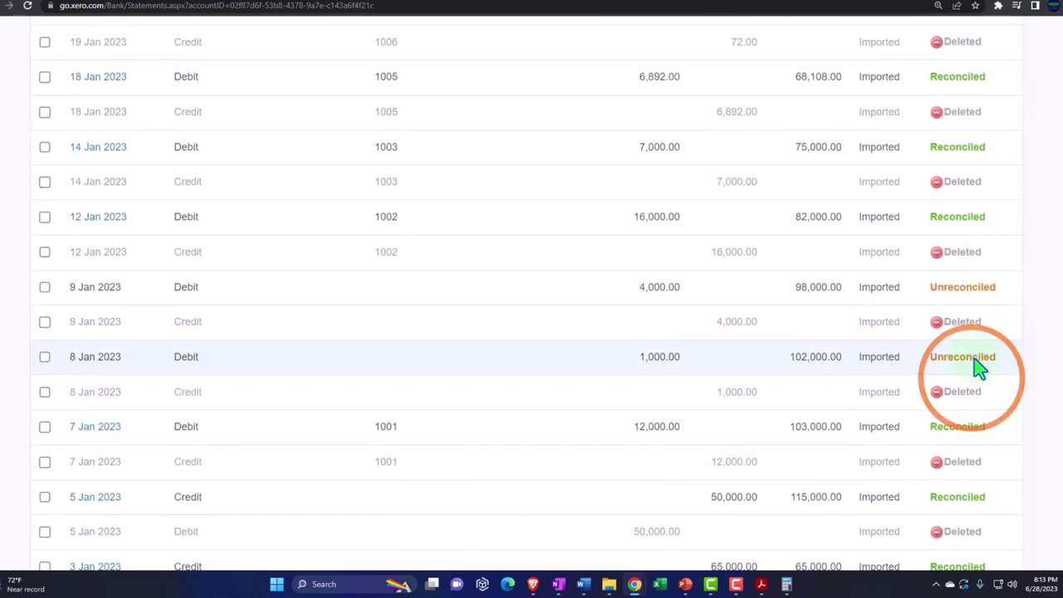
pyautogui.scroll(-3, 979, 365)
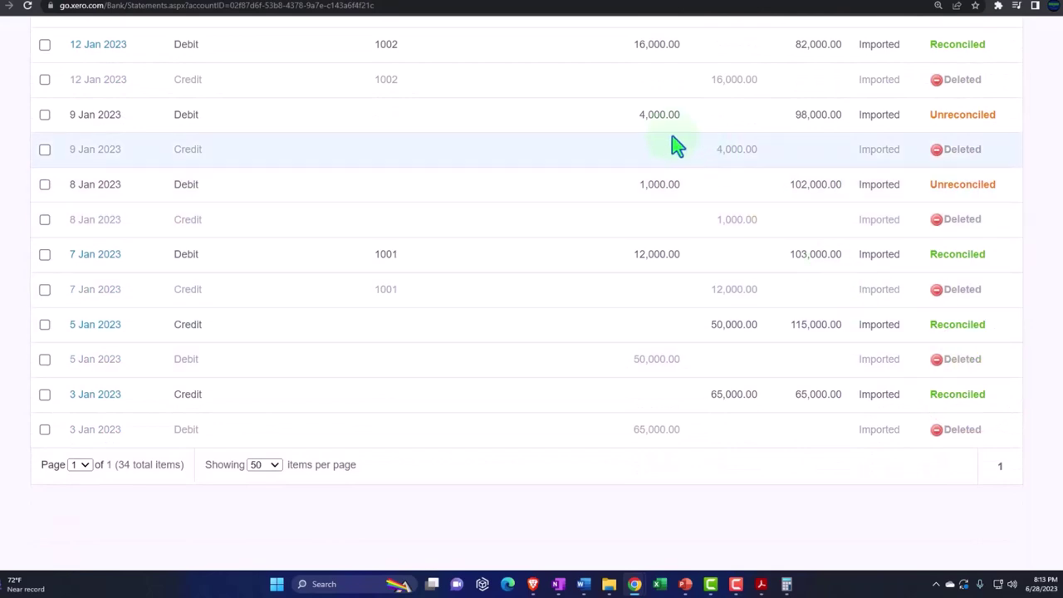
# Open the account transactions of Checking 0415 and review which January entries are reconciled or unreconciled.
pyautogui.scroll(12, 593, 261)
pyautogui.scroll(5, 501, 394)
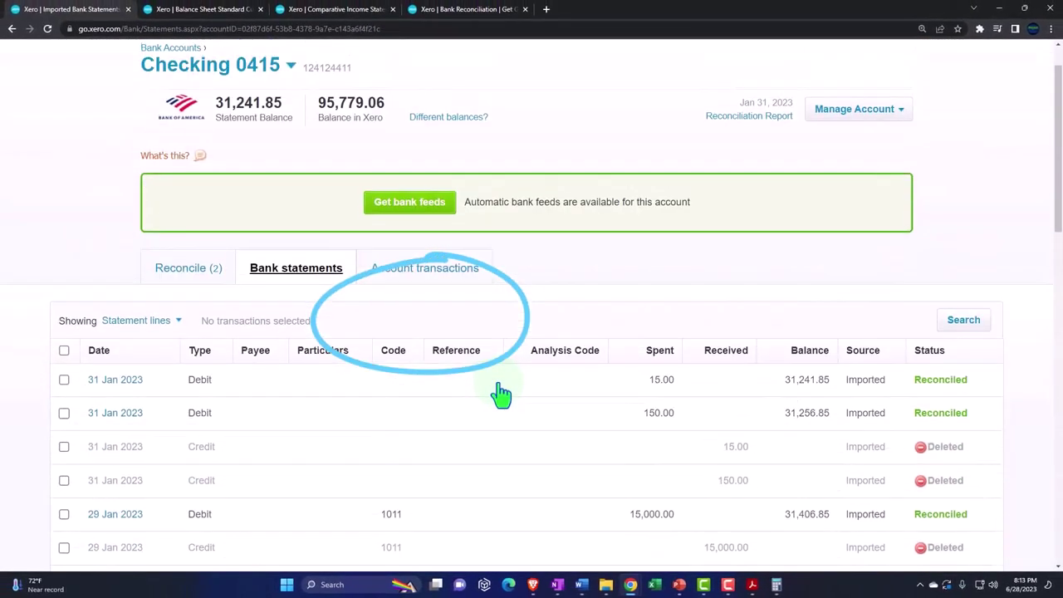
pyautogui.click(395, 330)
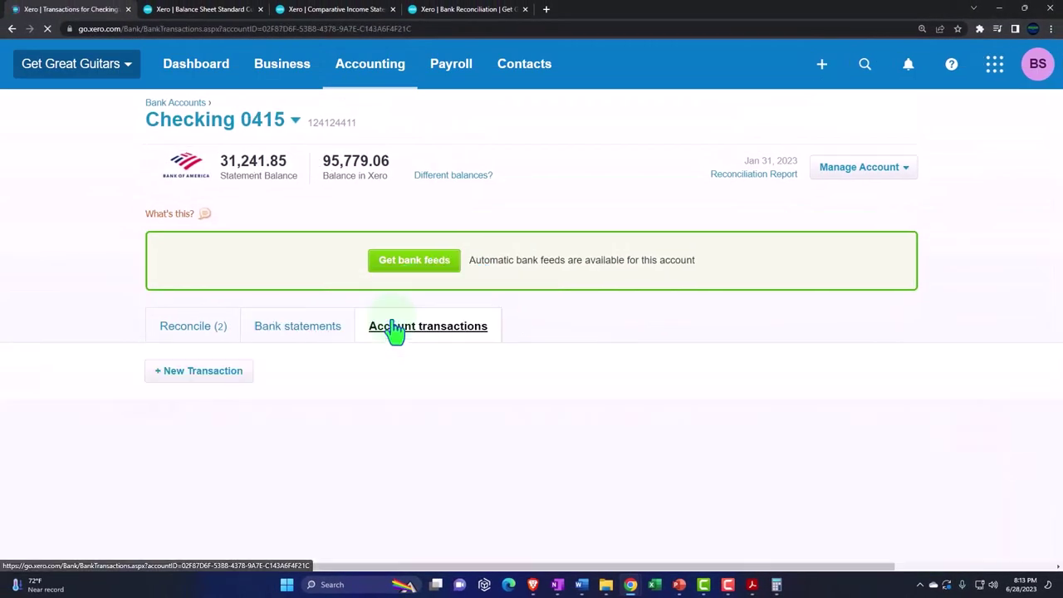
pyautogui.scroll(-2, 62, 361)
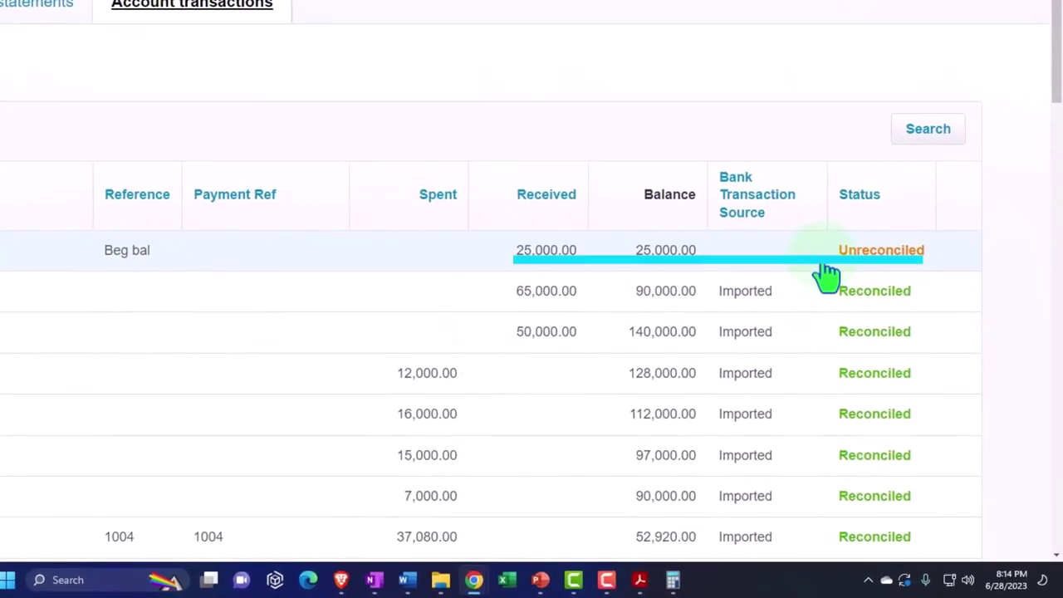
pyautogui.scroll(-5, 826, 274)
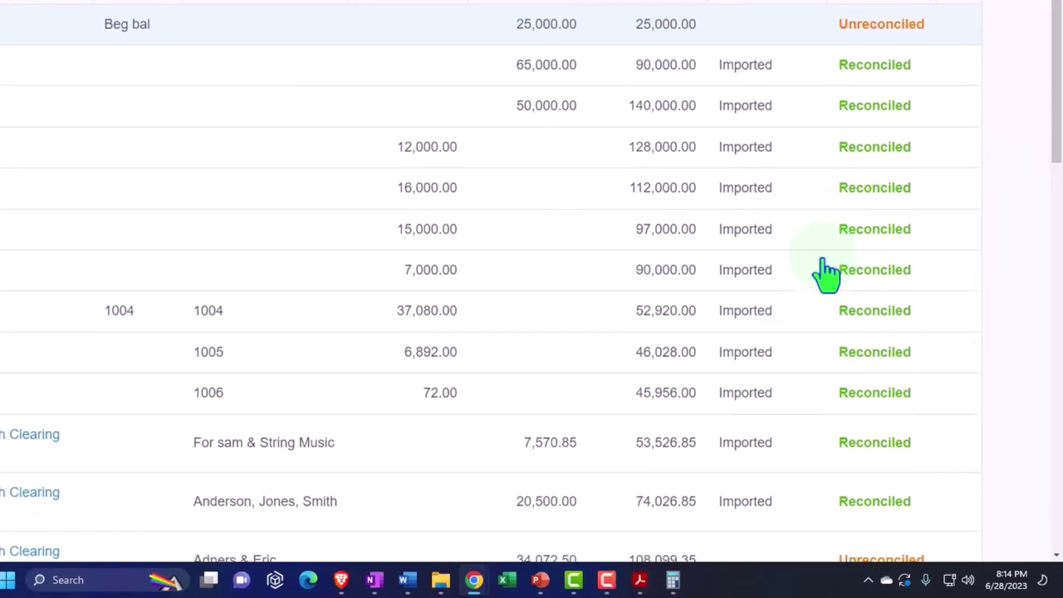
pyautogui.scroll(-2, 822, 276)
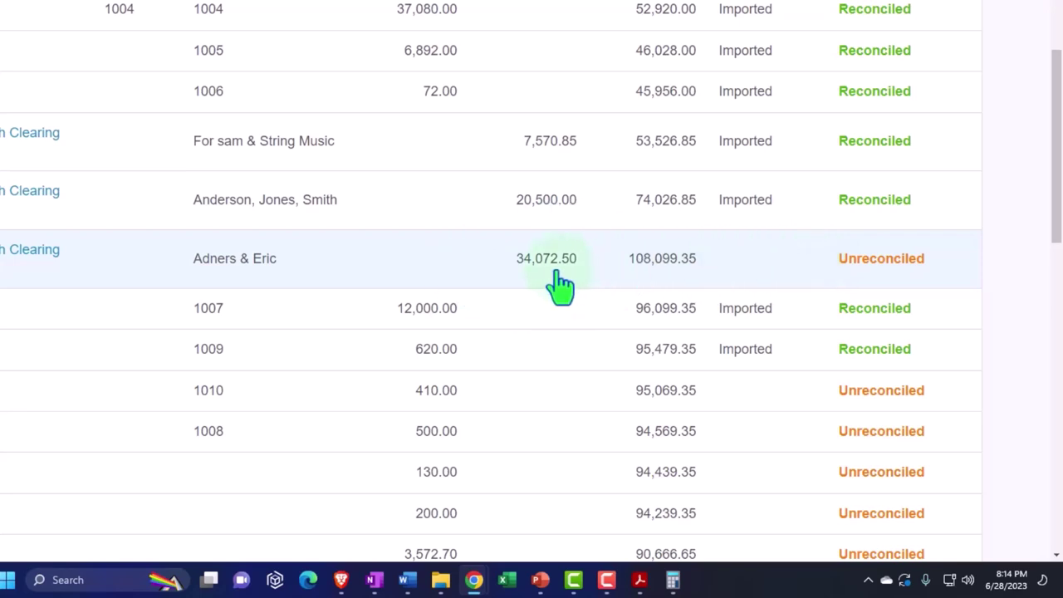
pyautogui.scroll(-2, 560, 284)
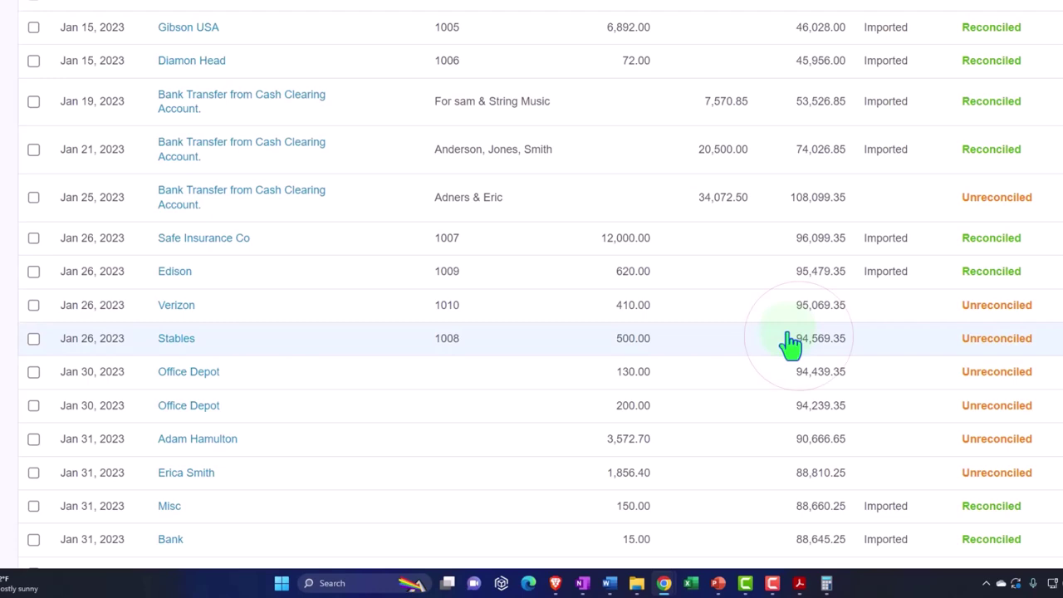
pyautogui.click(789, 343)
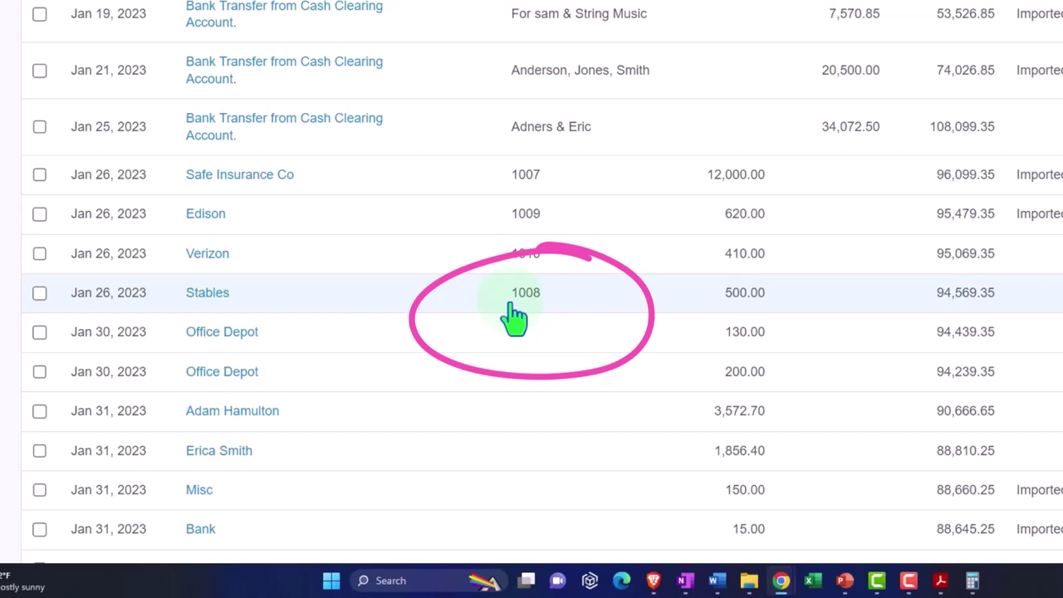
pyautogui.scroll(-1, 514, 315)
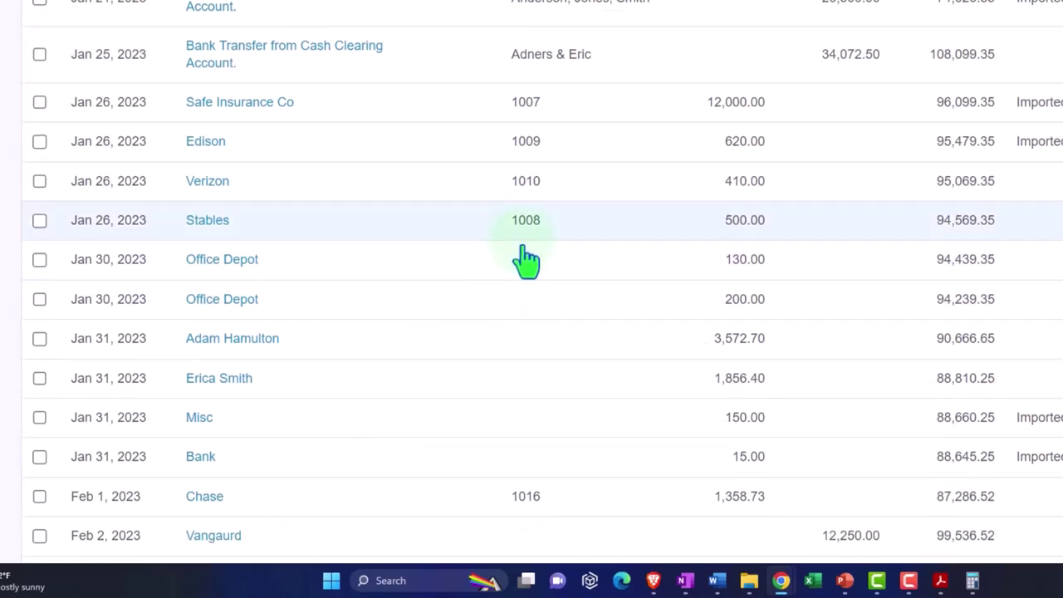
pyautogui.scroll(-1, 502, 362)
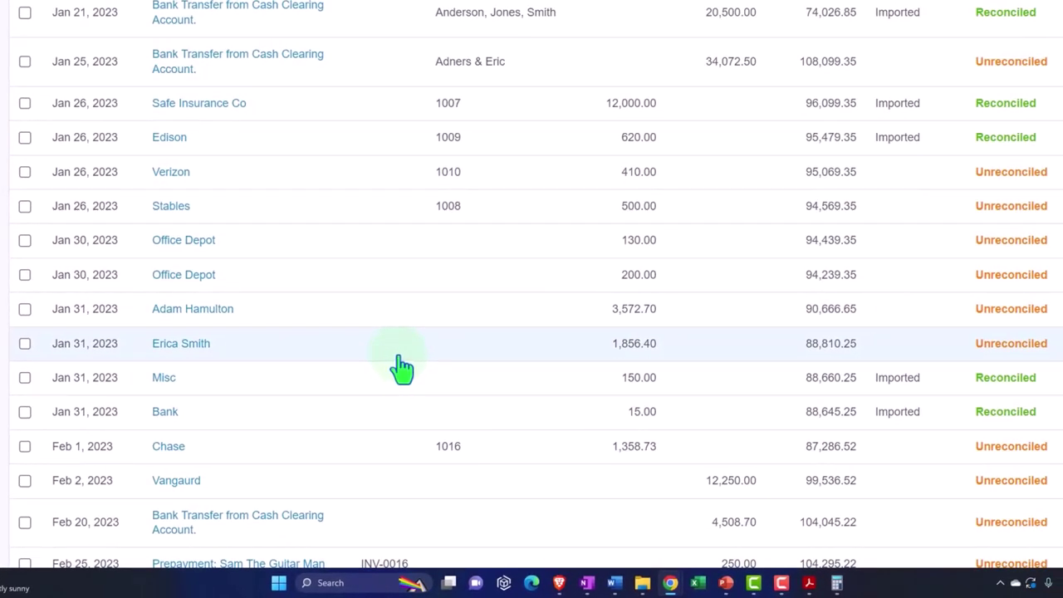
pyautogui.scroll(-1, 402, 368)
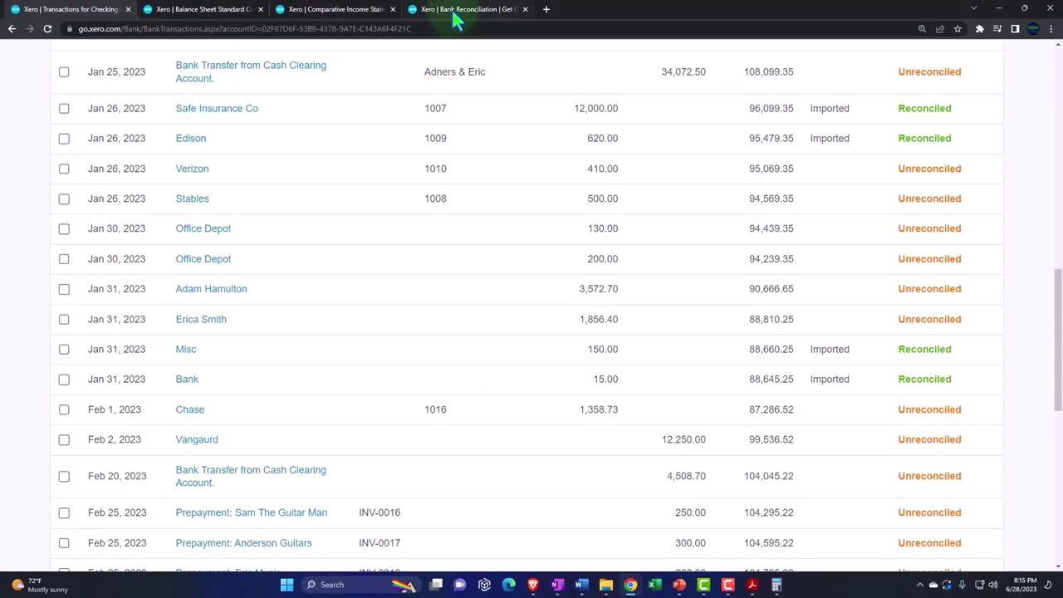
# Switch to the Bank Reconciliation report, update it for January 2023, and review the totals and outstanding payments.
pyautogui.click(456, 17)
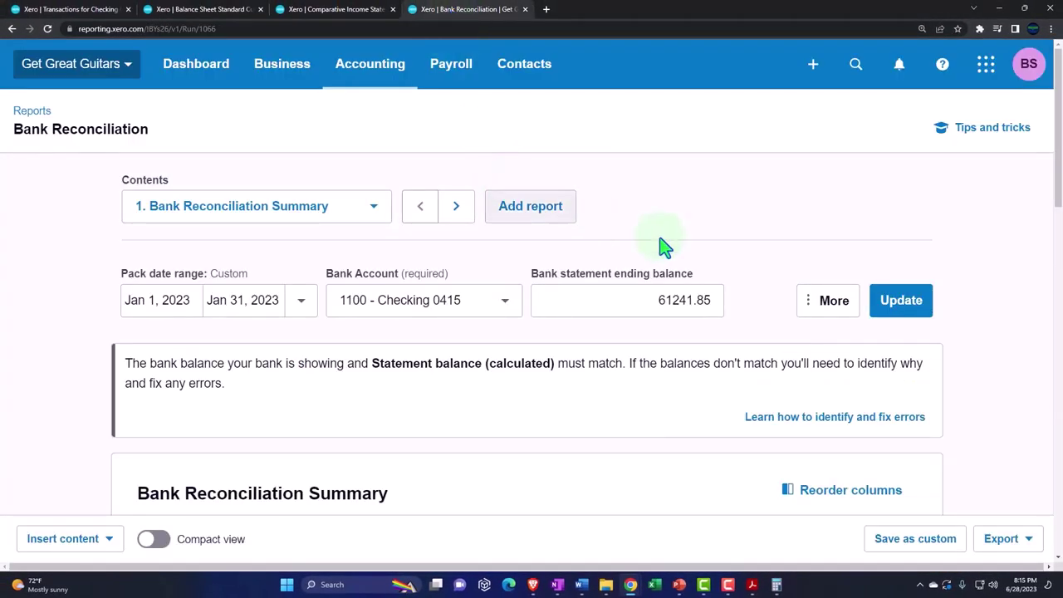
pyautogui.click(904, 309)
pyautogui.scroll(-3, 880, 311)
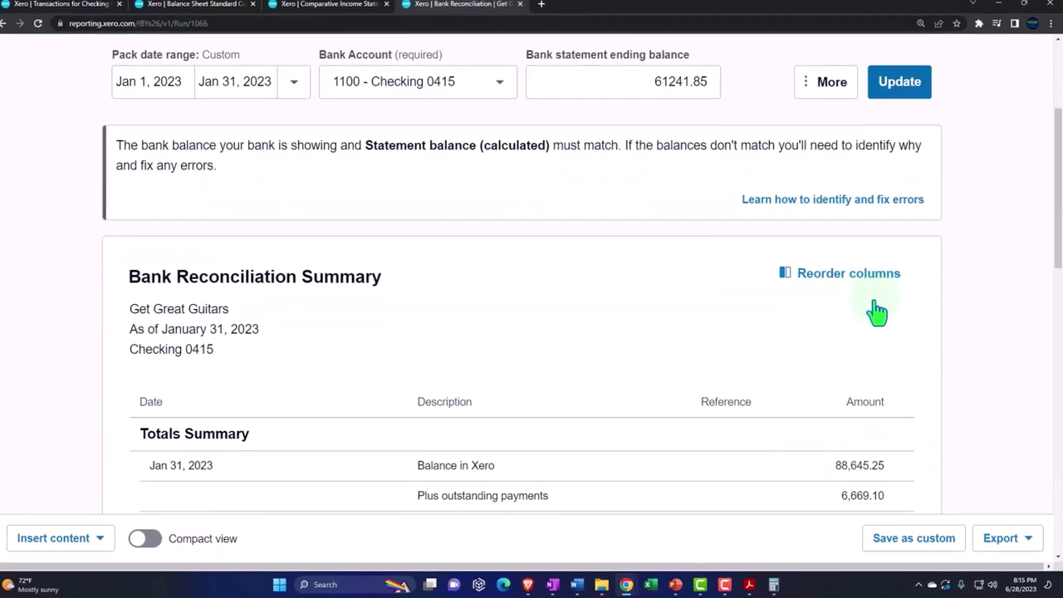
pyautogui.scroll(-3, 877, 311)
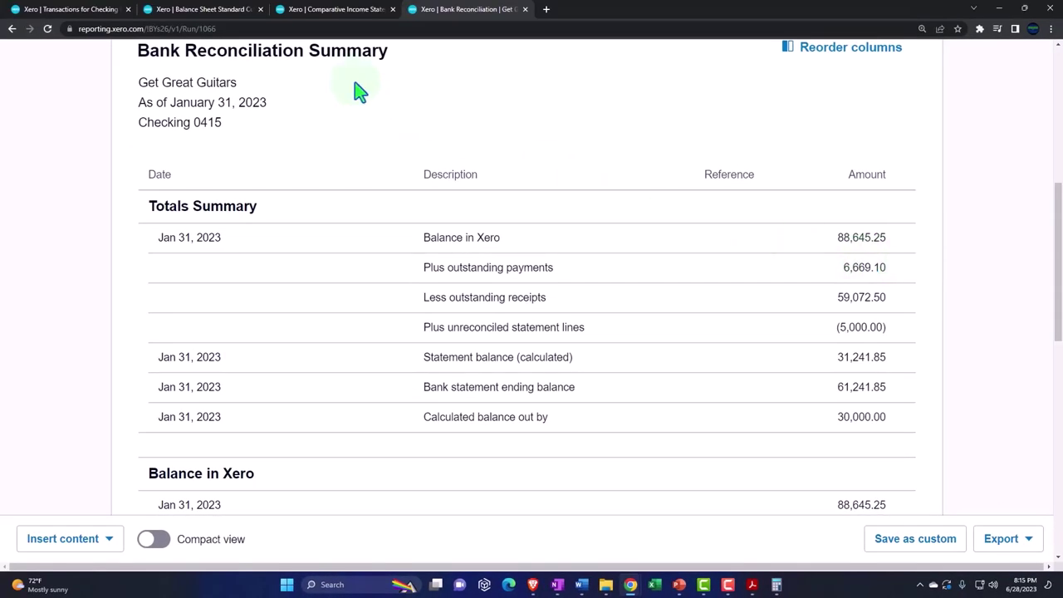
pyautogui.click(236, 19)
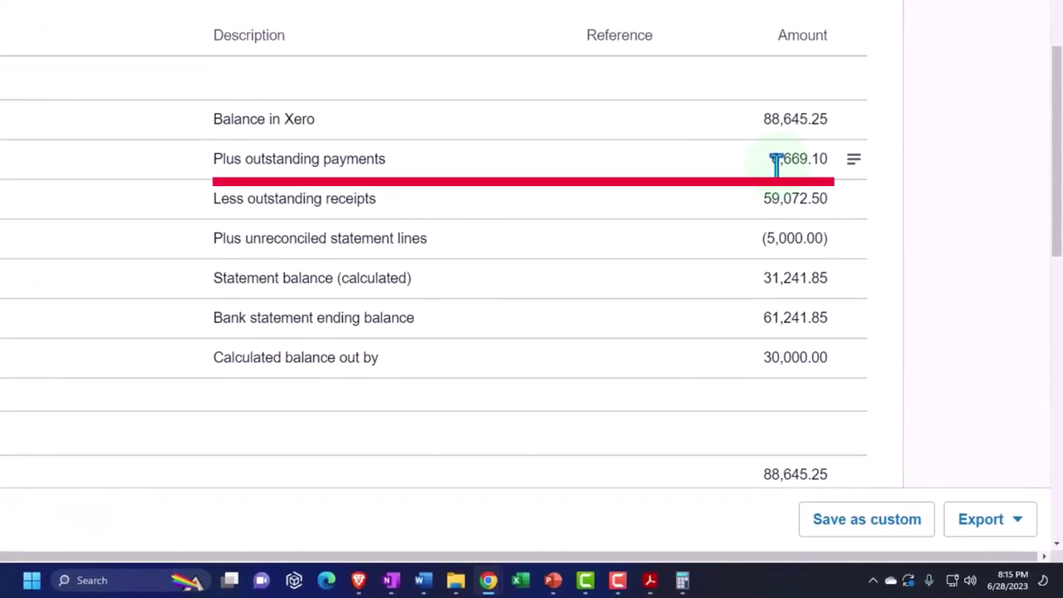
pyautogui.scroll(-8, 777, 162)
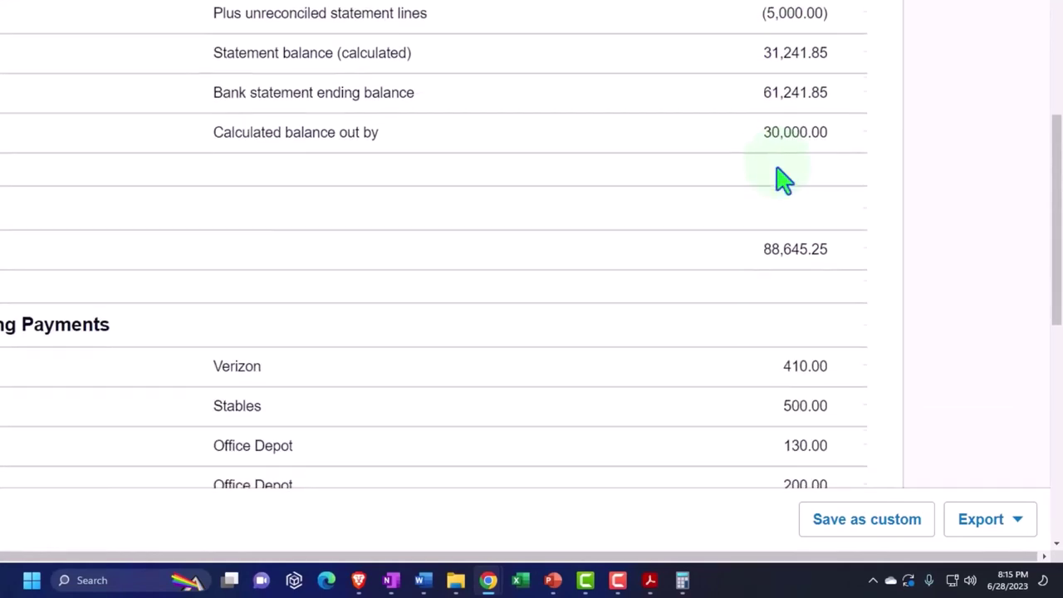
# Examine the outstanding receipts and unreconciled statement lines, and compare the calculated statement balance with the bank statement ending balance.
pyautogui.scroll(2, 777, 178)
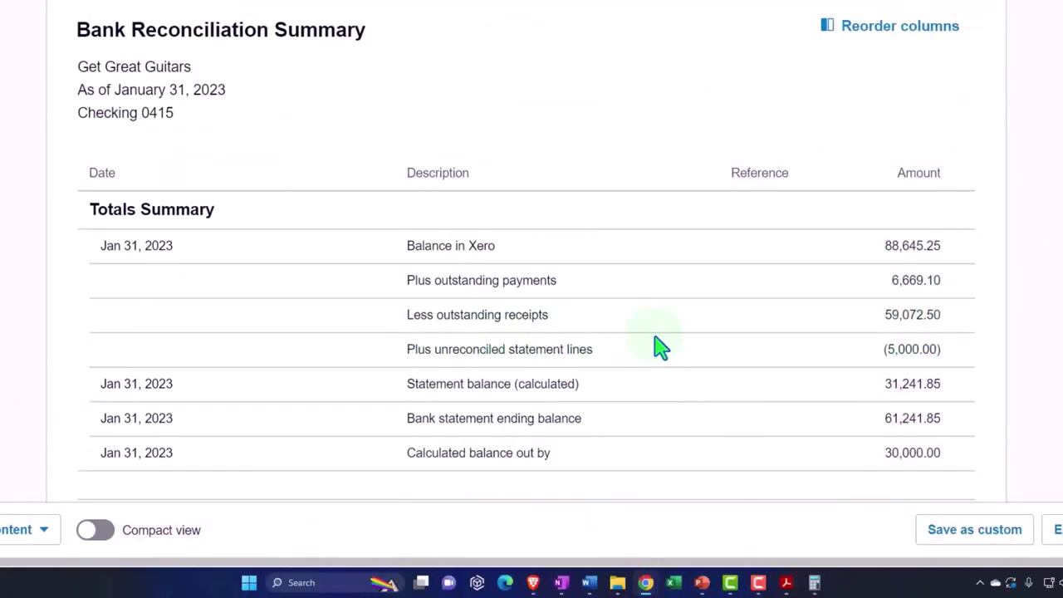
pyautogui.scroll(-8, 884, 340)
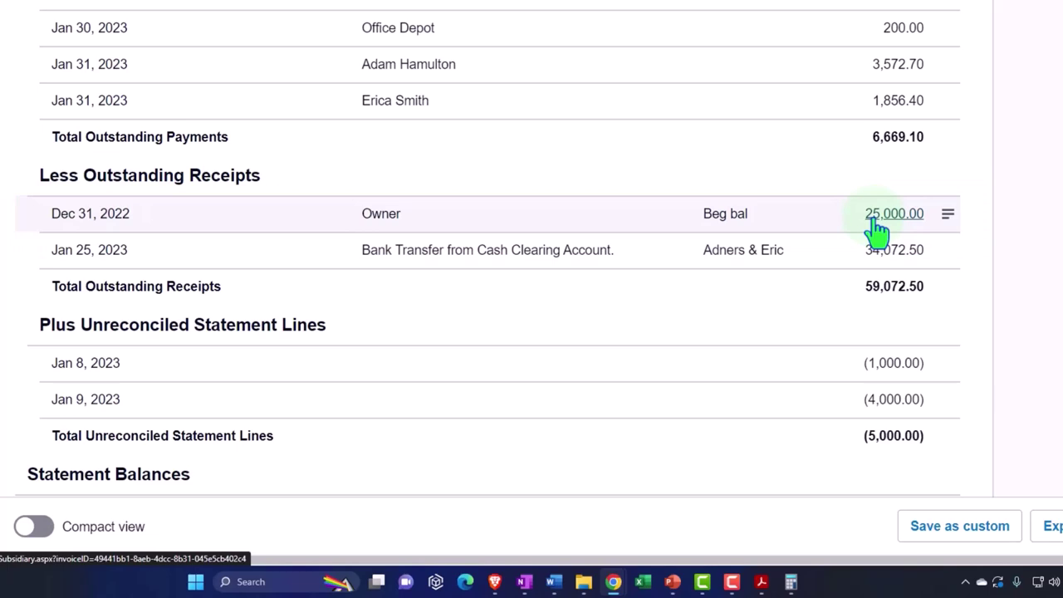
pyautogui.scroll(6, 878, 231)
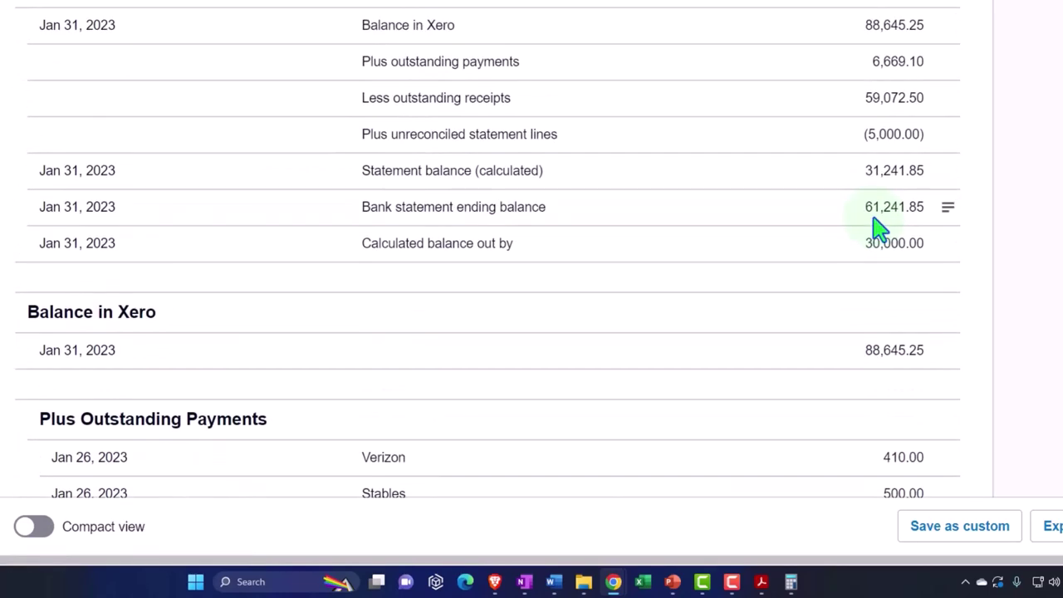
pyautogui.scroll(2, 878, 228)
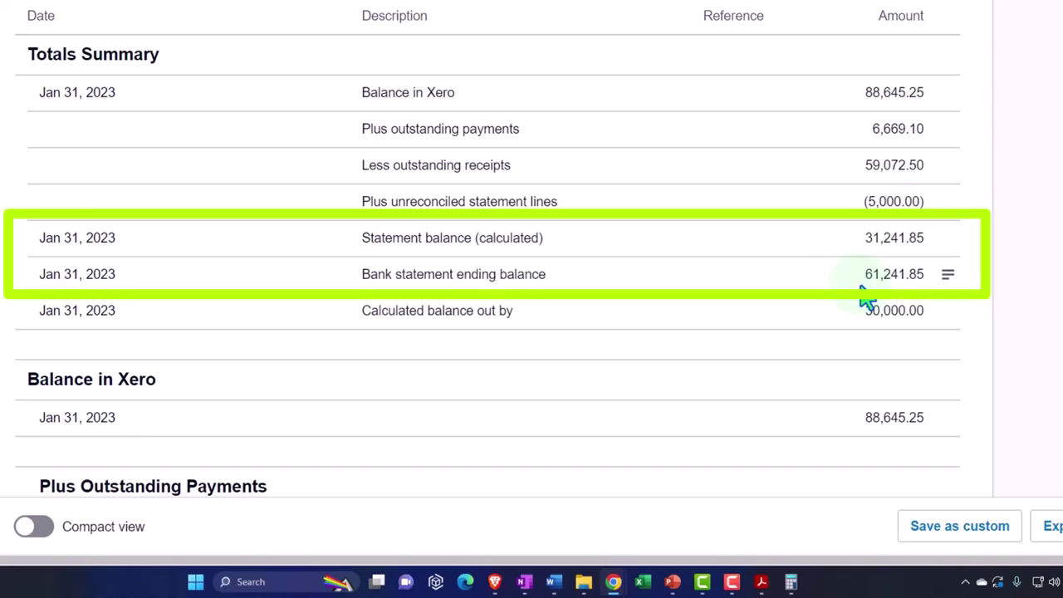
# Compare the January 1 and January 31 balances on the bank statement PDF in Acrobat Reader with the Xero reconciliation summary.
pyautogui.click(761, 581)
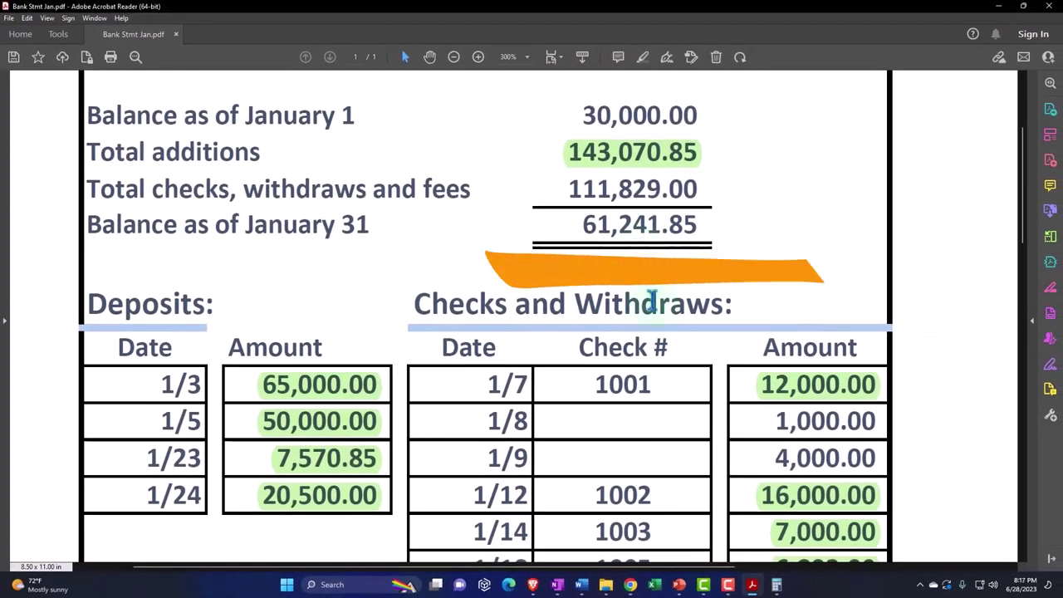
pyautogui.click(751, 584)
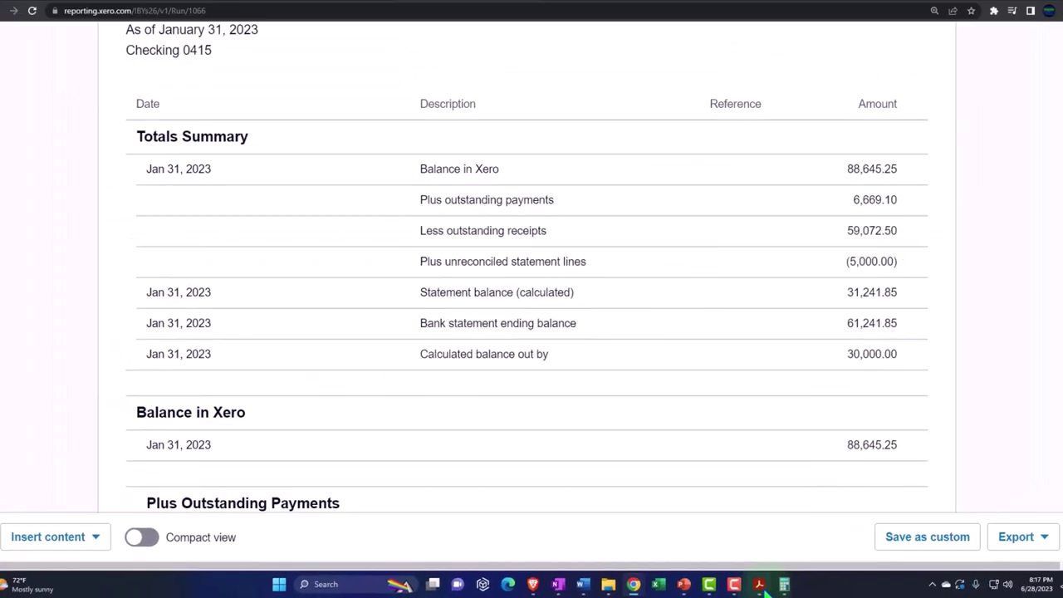
pyautogui.click(816, 581)
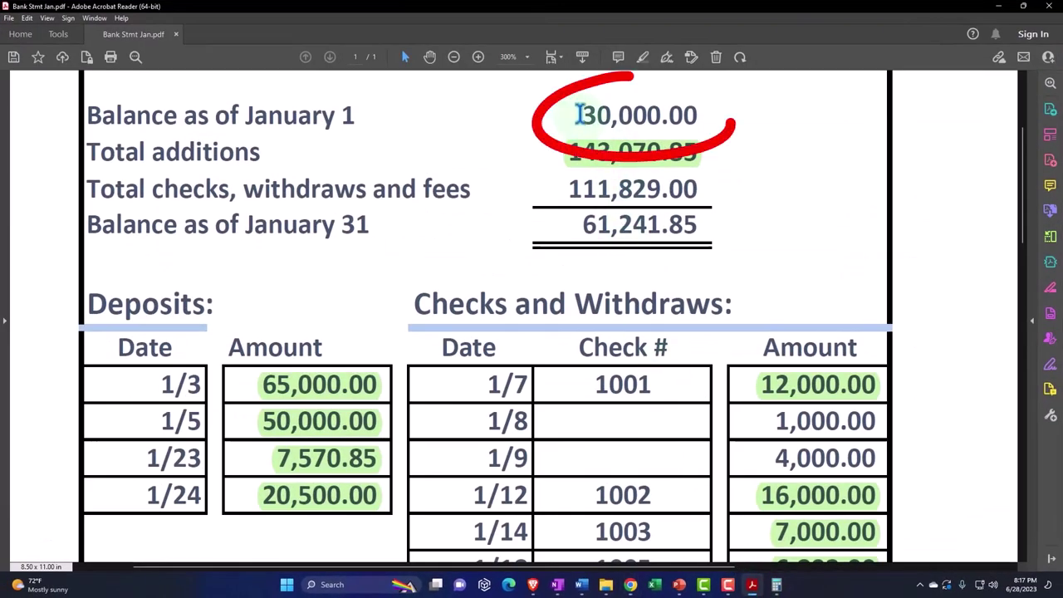
pyautogui.moveTo(582, 115); pyautogui.dragTo(696, 117)
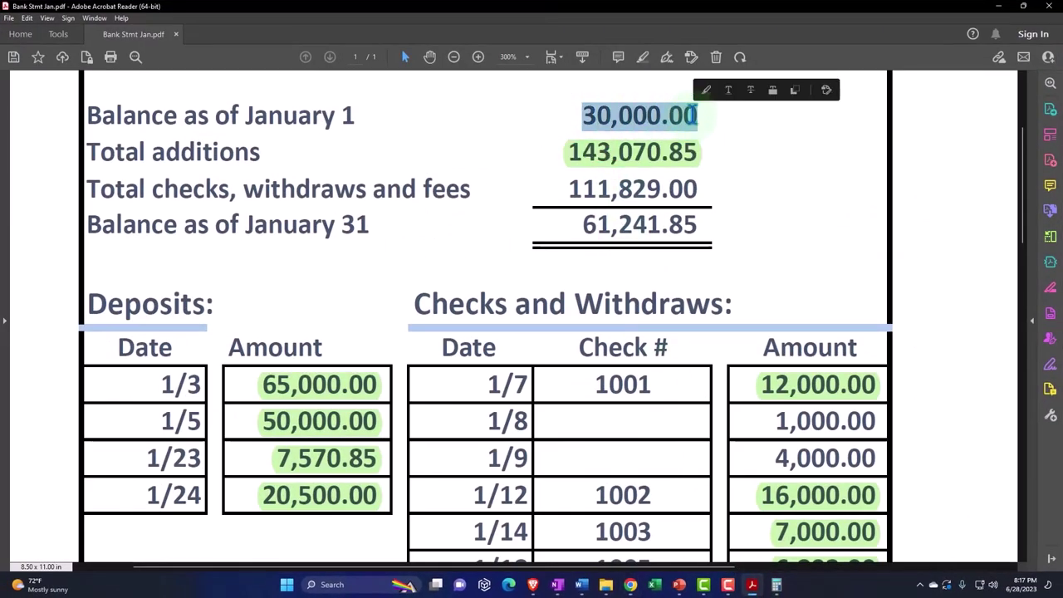
pyautogui.click(752, 584)
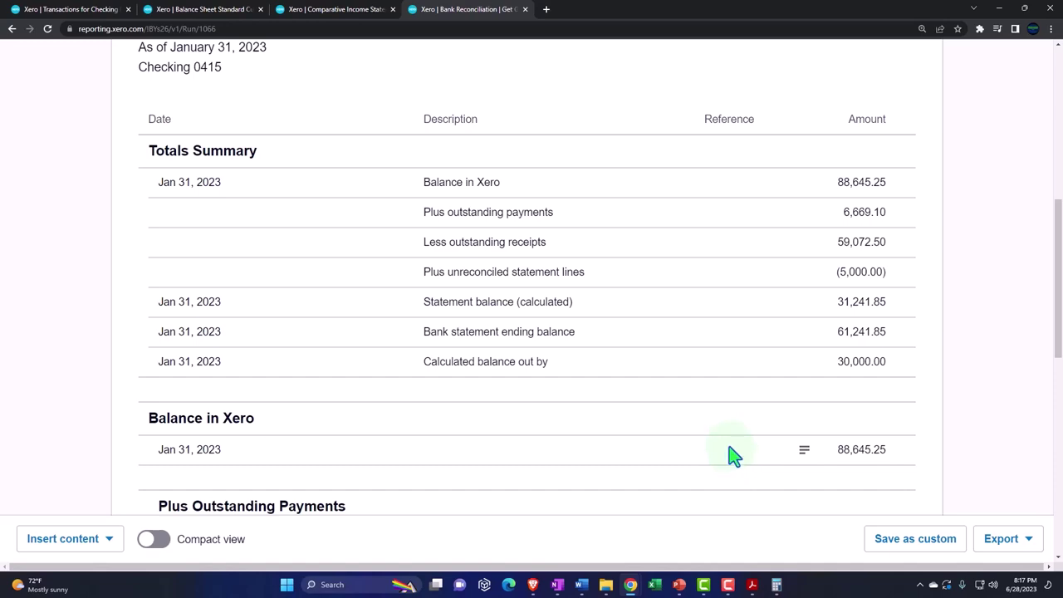
# Recheck the opening balance and the unhighlighted 1/8 and 1/9 withdrawals on the statement PDF, and return to the reconciliation summary in Xero.
pyautogui.click(752, 585)
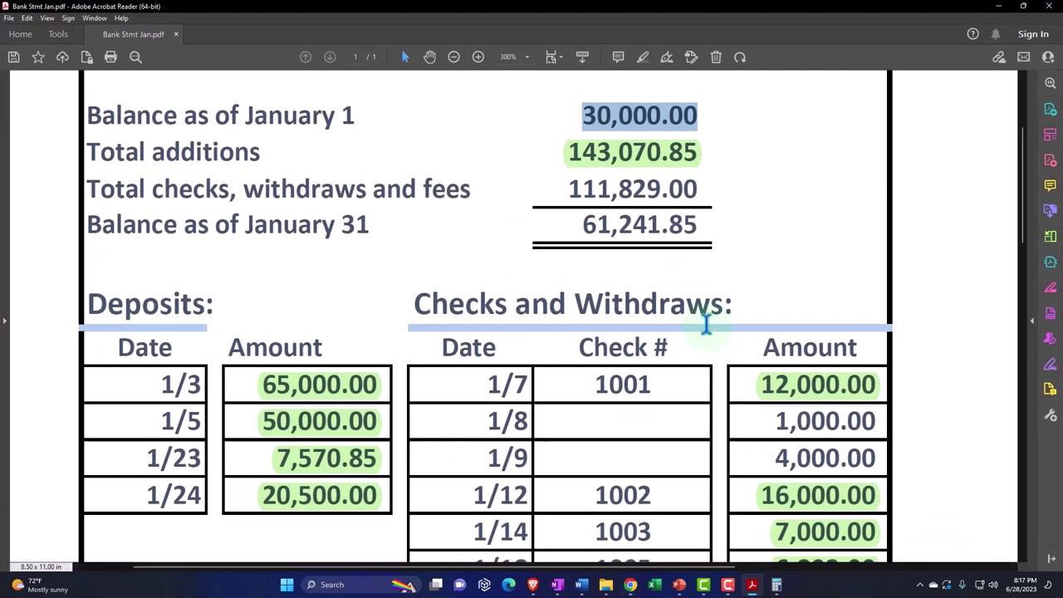
pyautogui.moveTo(538, 132); pyautogui.dragTo(744, 140)
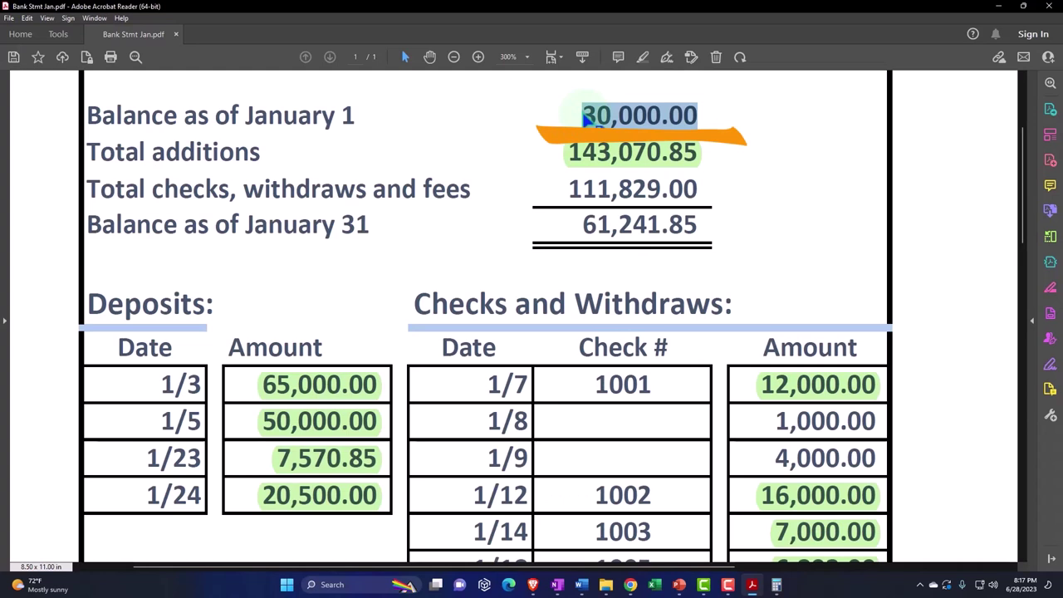
pyautogui.scroll(-1, 776, 363)
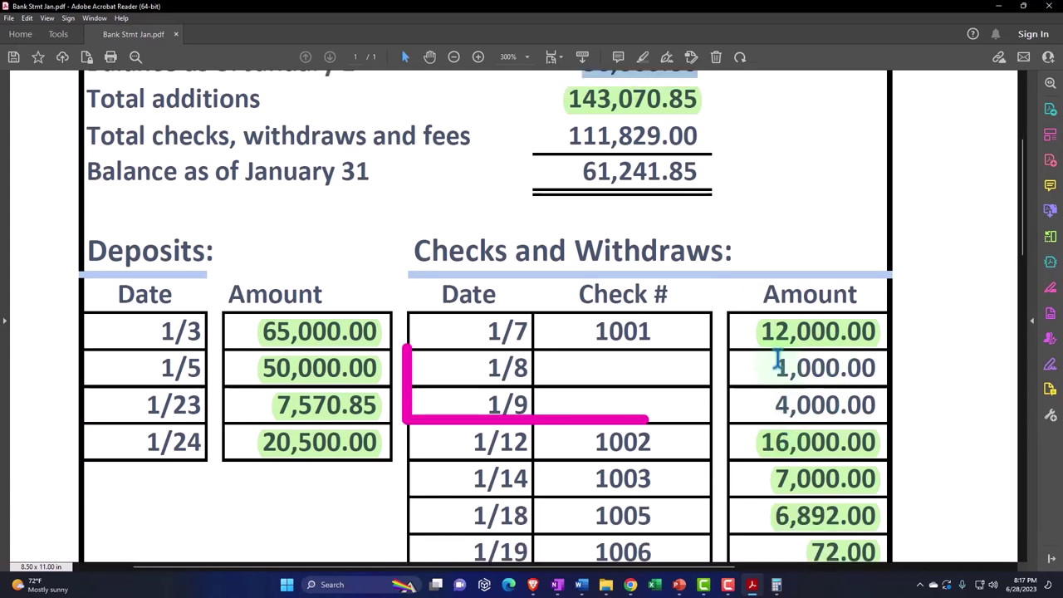
pyautogui.click(998, 7)
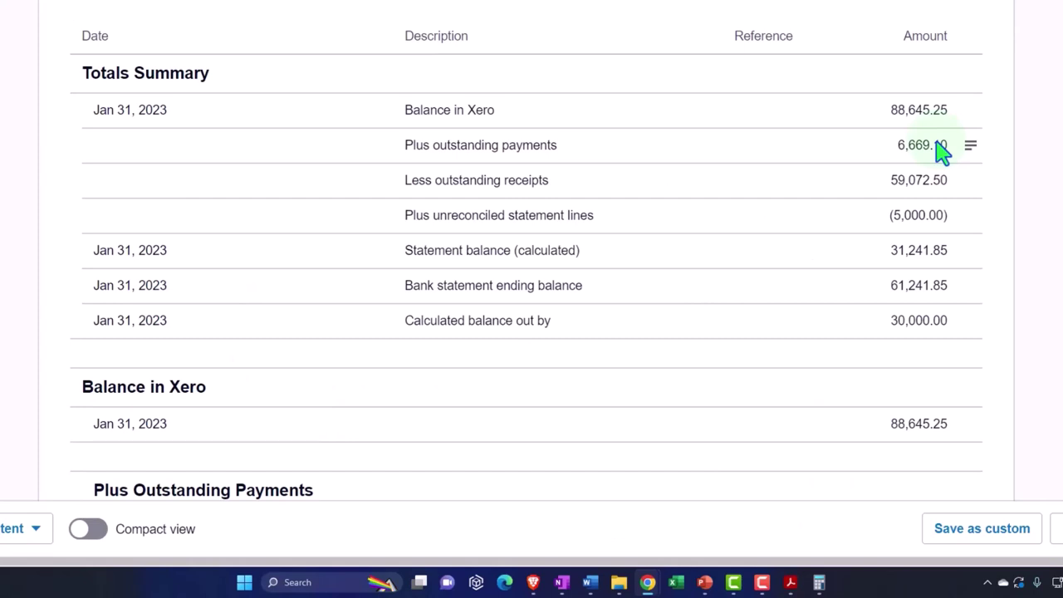
pyautogui.click(936, 141)
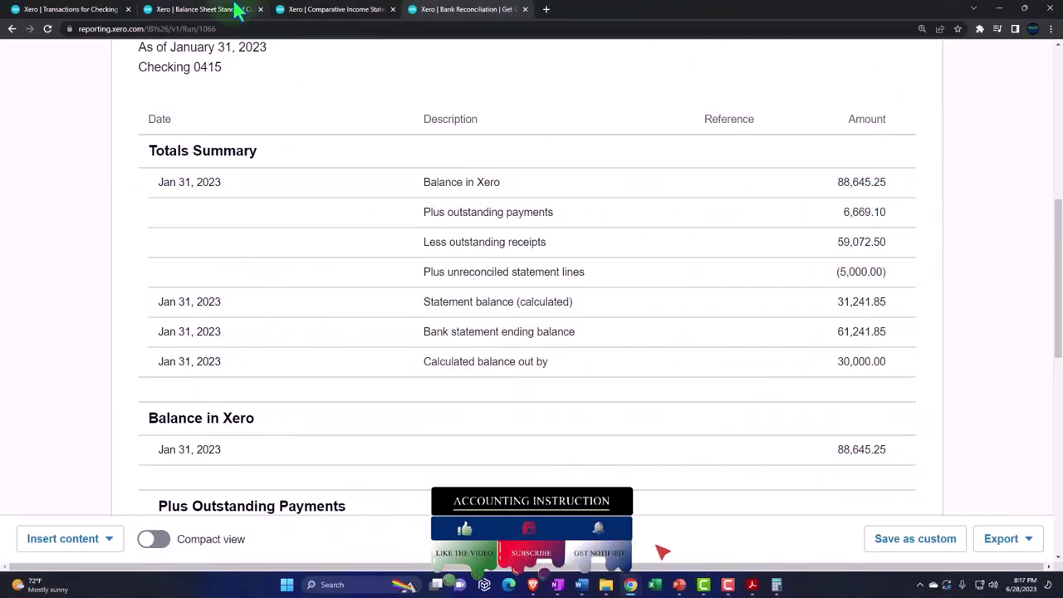
# Return to the Checking 0415 reconcile list and review the Jan 8 and Jan 9 statement lines awaiting reconciliation.
pyautogui.click(189, 11)
pyautogui.click(99, 9)
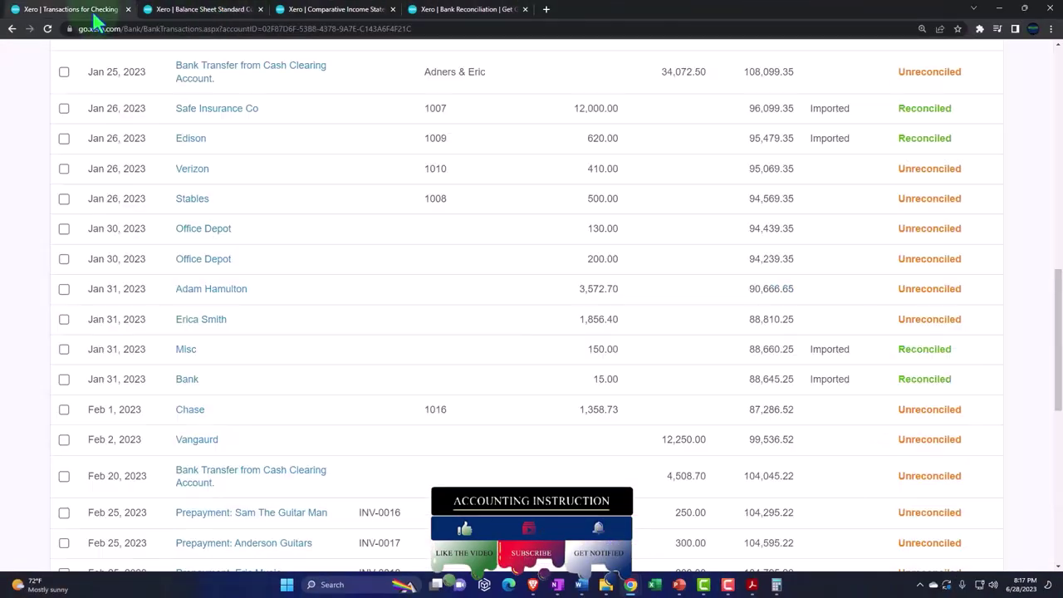
pyautogui.scroll(3, 287, 356)
pyautogui.scroll(5, 274, 340)
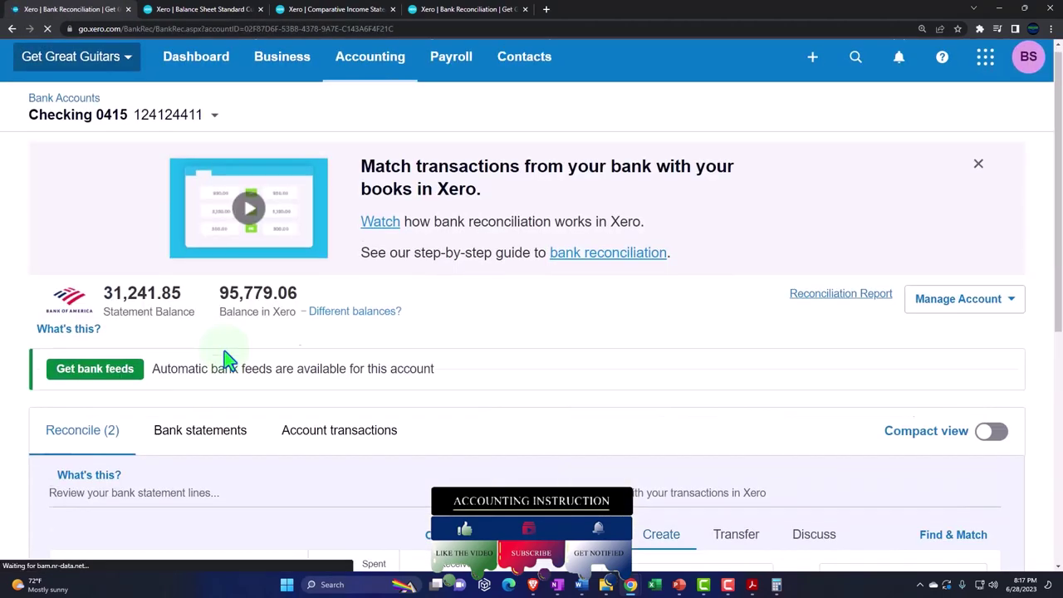
pyautogui.scroll(-3, 230, 359)
pyautogui.scroll(-2, 230, 359)
pyautogui.click(526, 215)
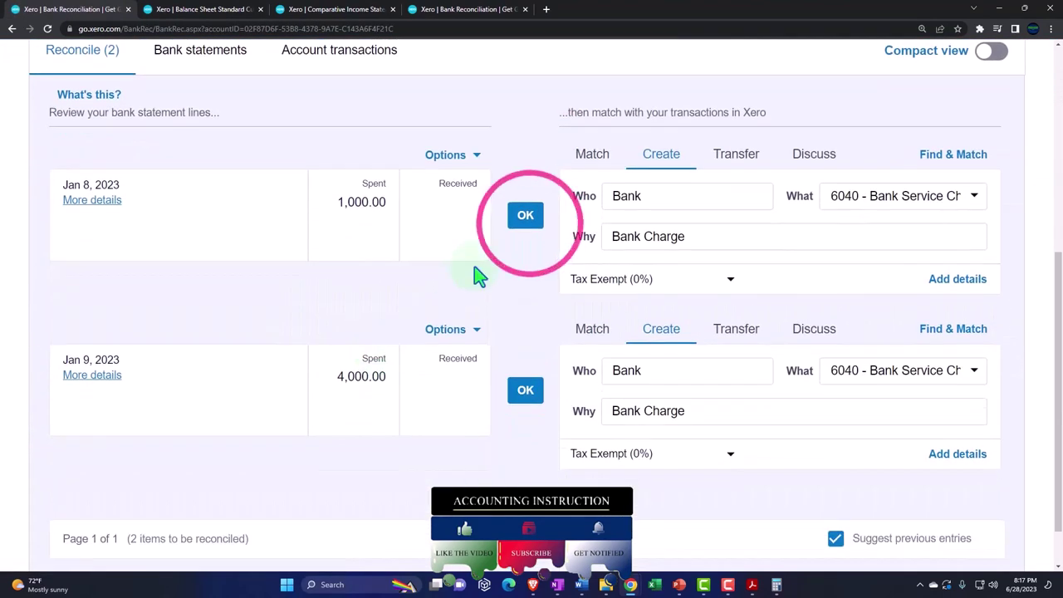